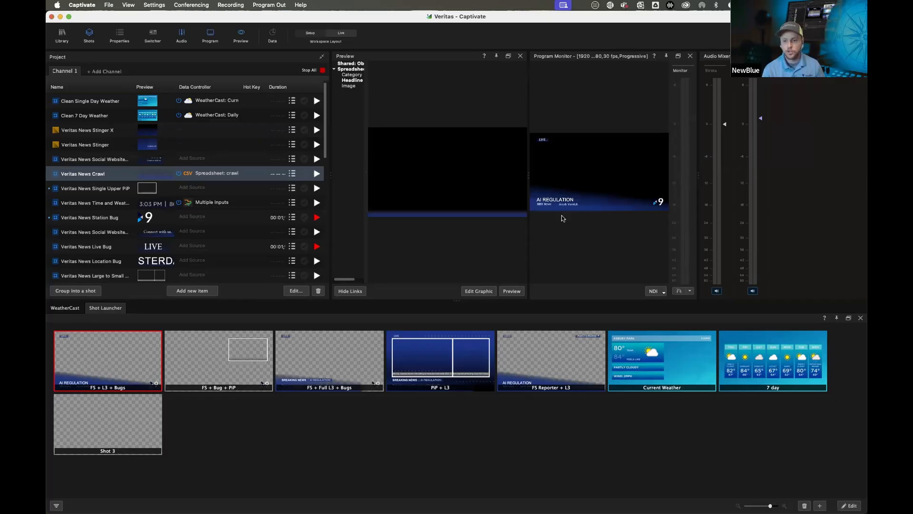
- Enlarge the Program Monitor by narrowing the Preview pane beside it
left_click_drag(362, 144, 194, 138)
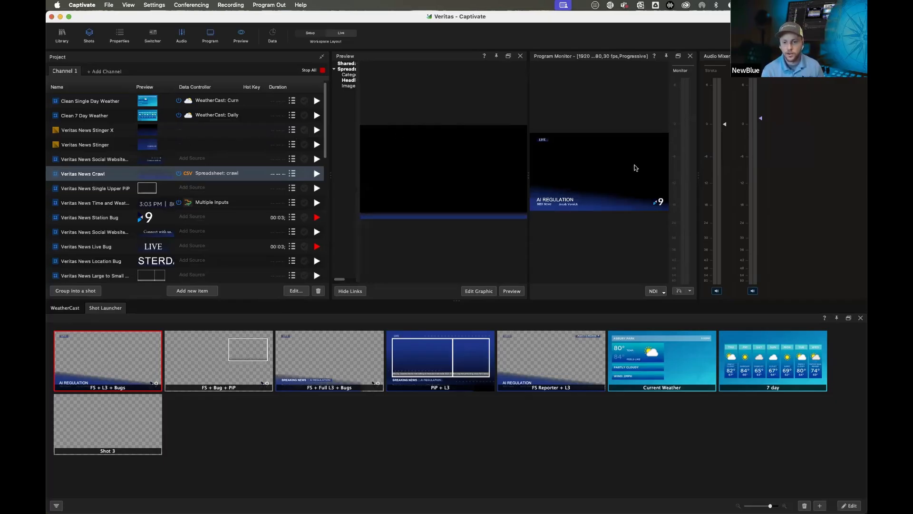
left_click_drag(526, 177, 450, 180)
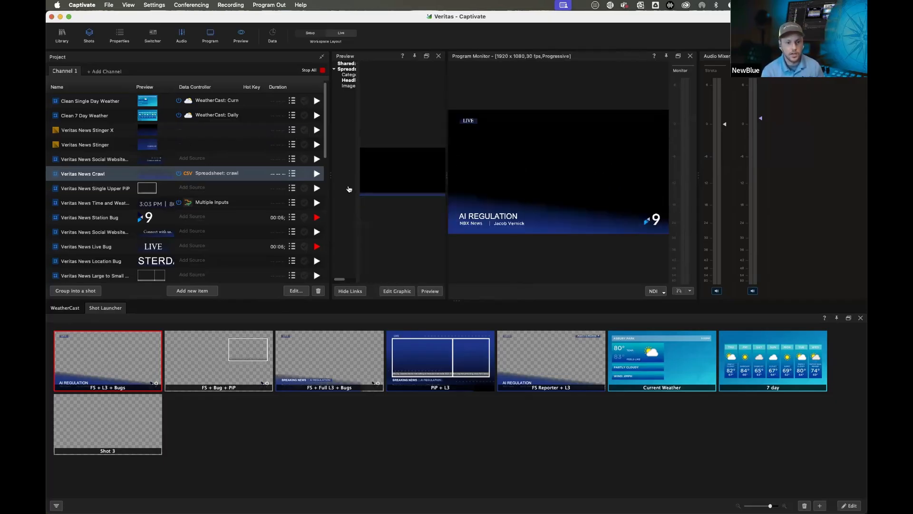
scroll(109, 230, "down", 5)
scroll(110, 230, "down", 3)
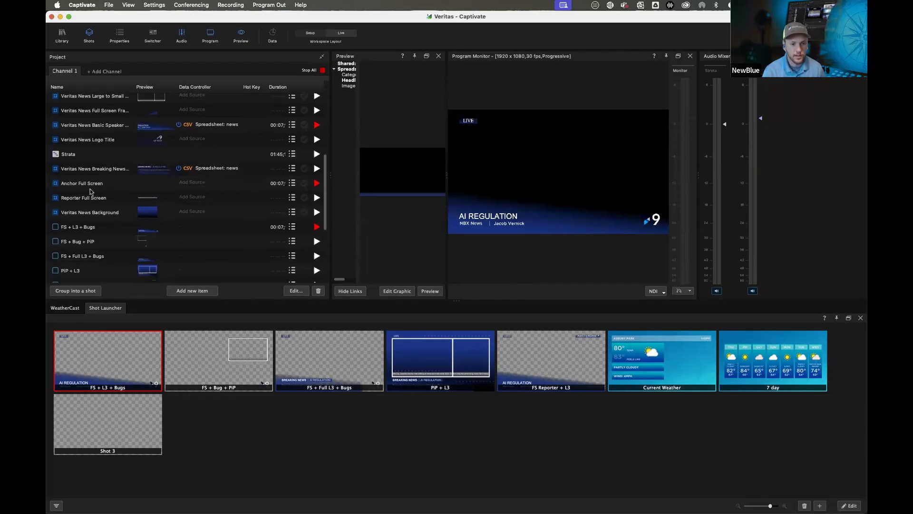
left_click(90, 188)
left_click(114, 37)
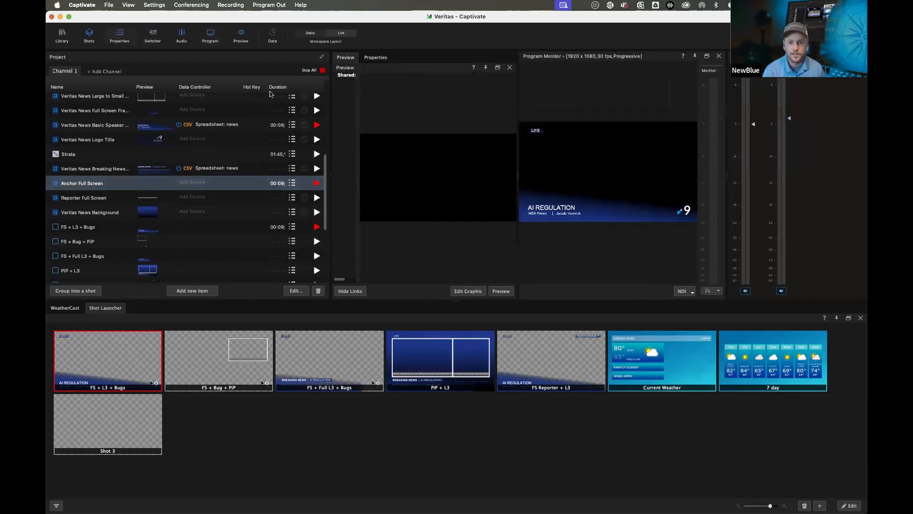
left_click(376, 58)
left_click(408, 121)
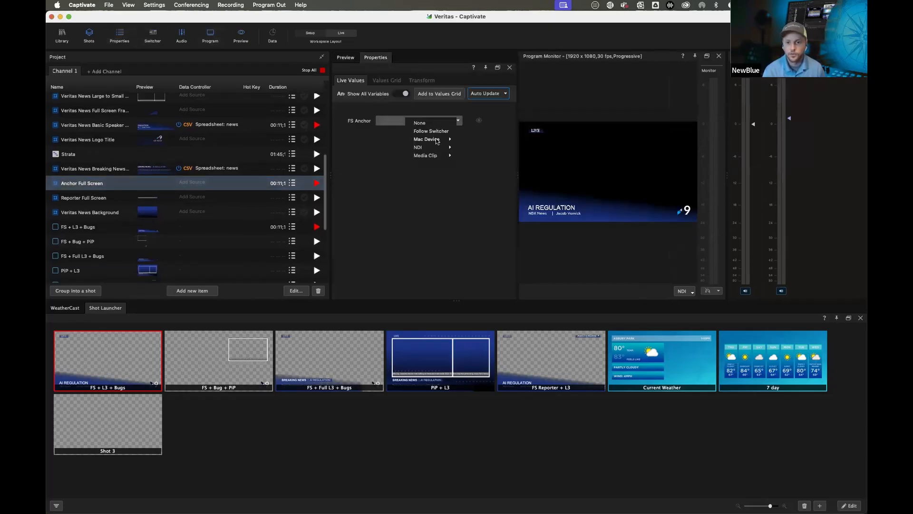
mouse_move(434, 157)
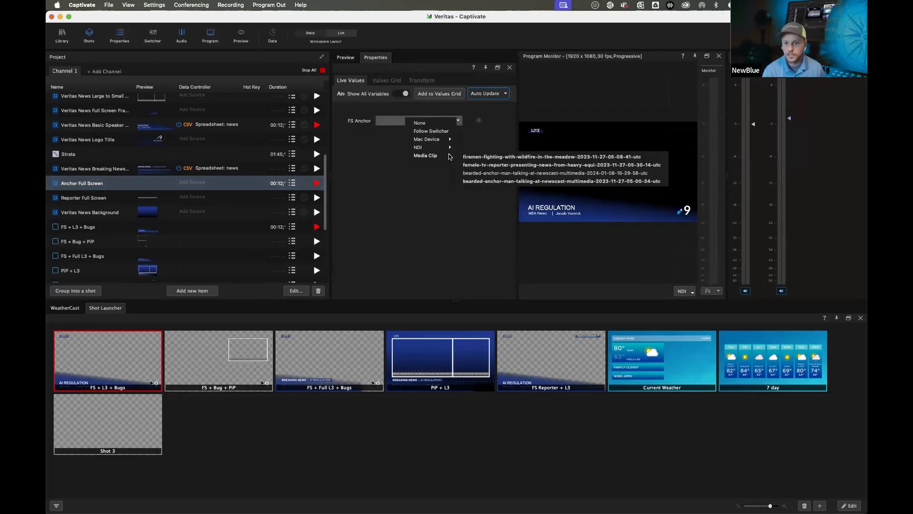
left_click(507, 176)
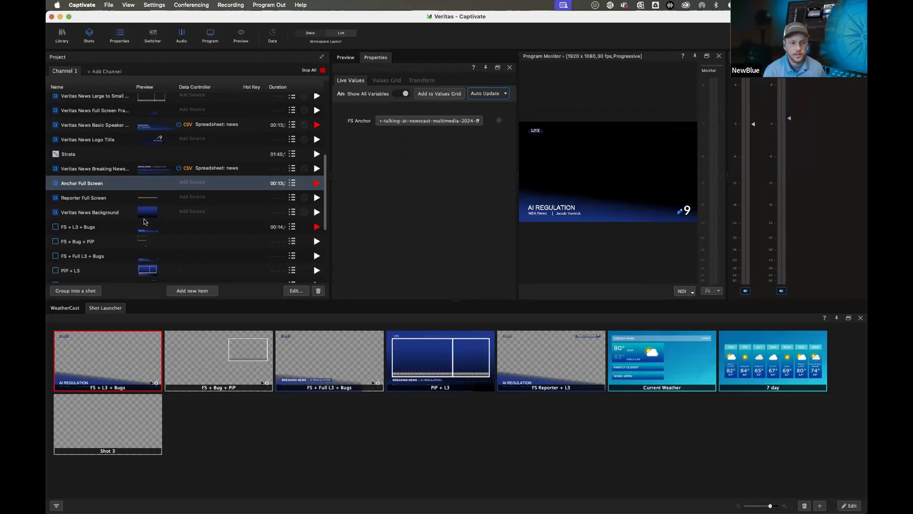
left_click(88, 199)
left_click(408, 120)
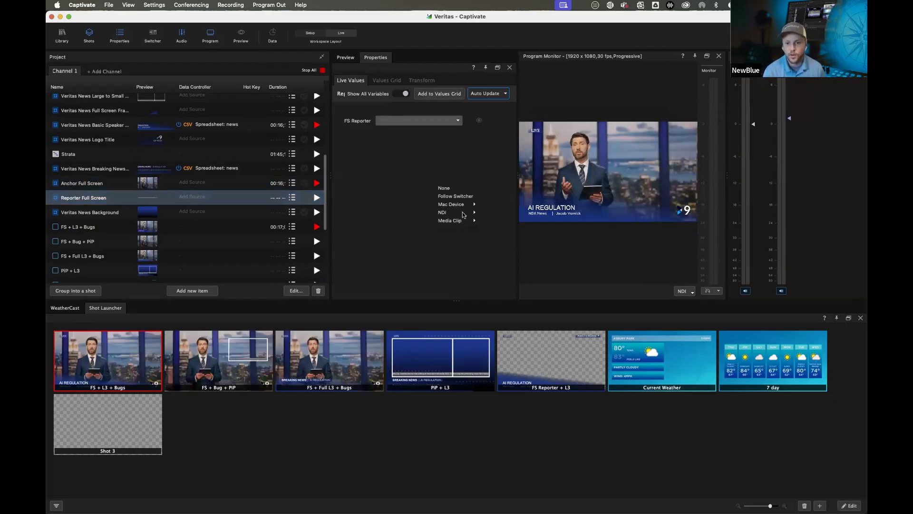
mouse_move(461, 221)
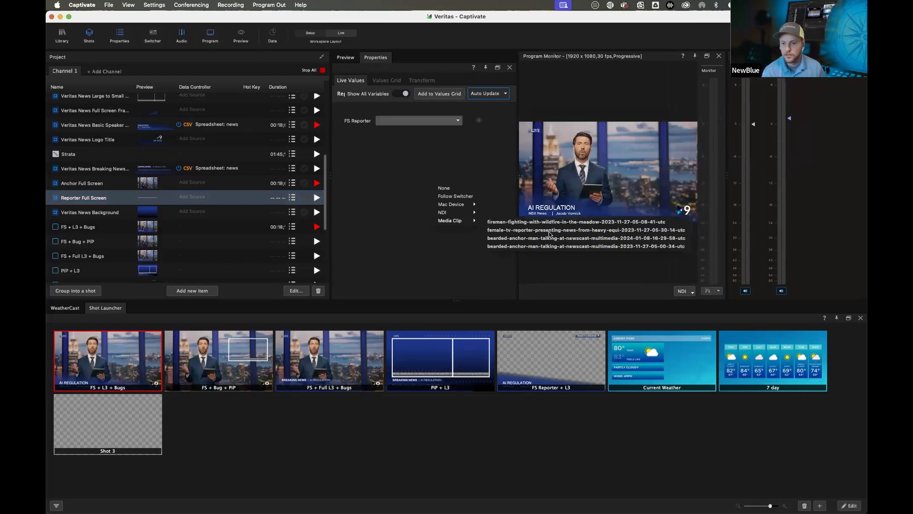
left_click(550, 230)
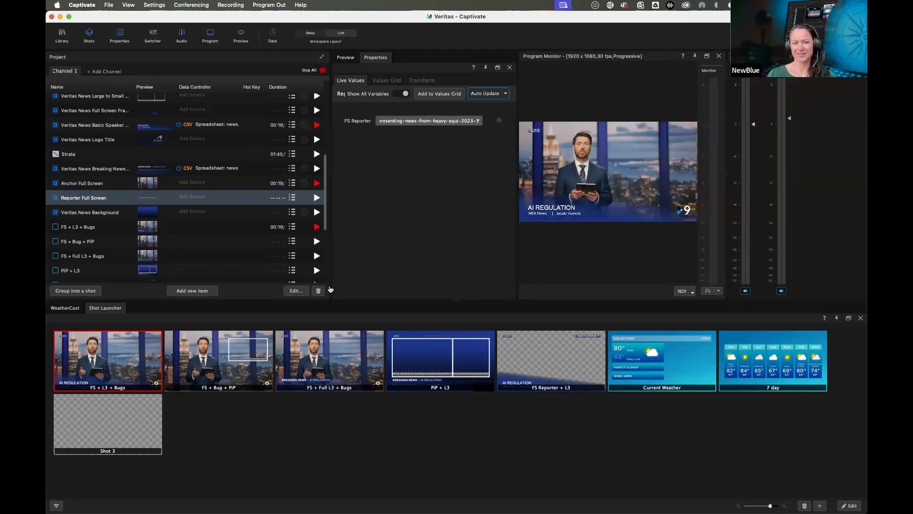
- Take the FS + Bug + PiP shot live and set Video 01 of Veritas News Single Upper PiP to the firemen-fighting-with-wildfire-in-the-meadow clip
left_click(218, 354)
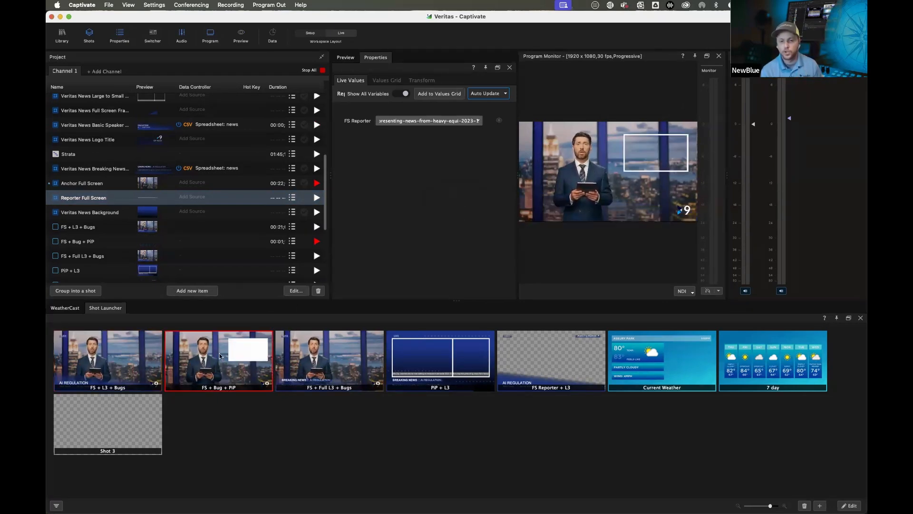
scroll(200, 204, "up", 6)
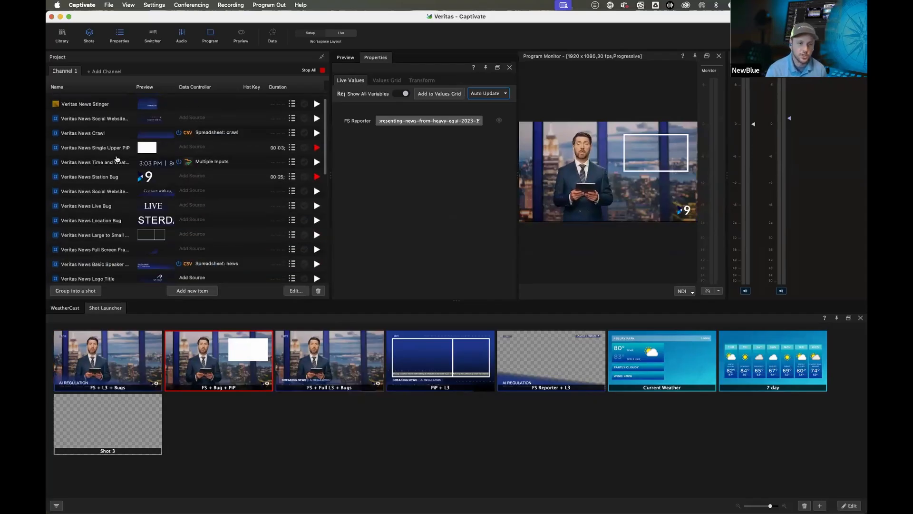
scroll(101, 159, "up", 2)
left_click(107, 189)
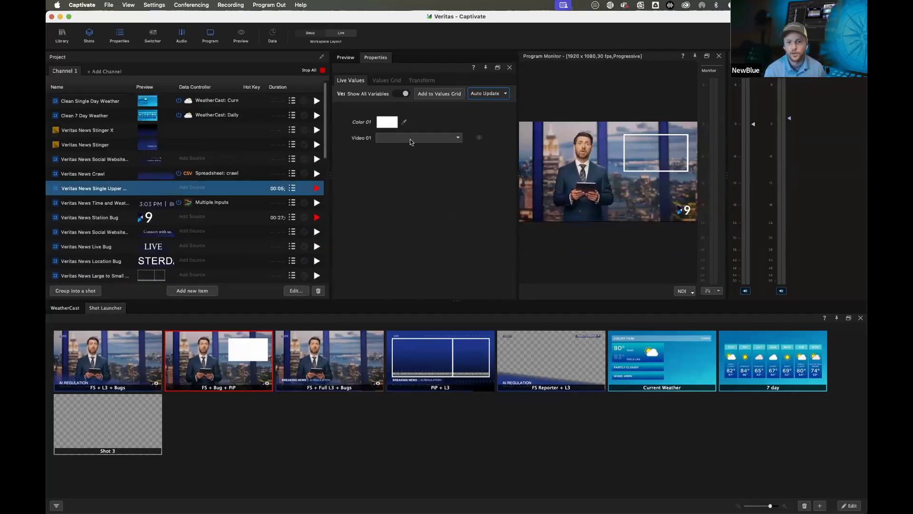
left_click(412, 140)
mouse_move(437, 180)
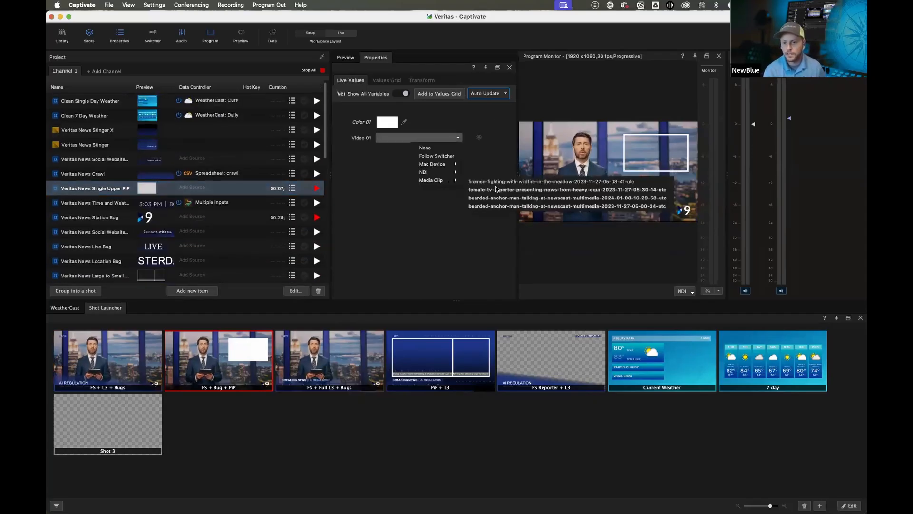
left_click(499, 183)
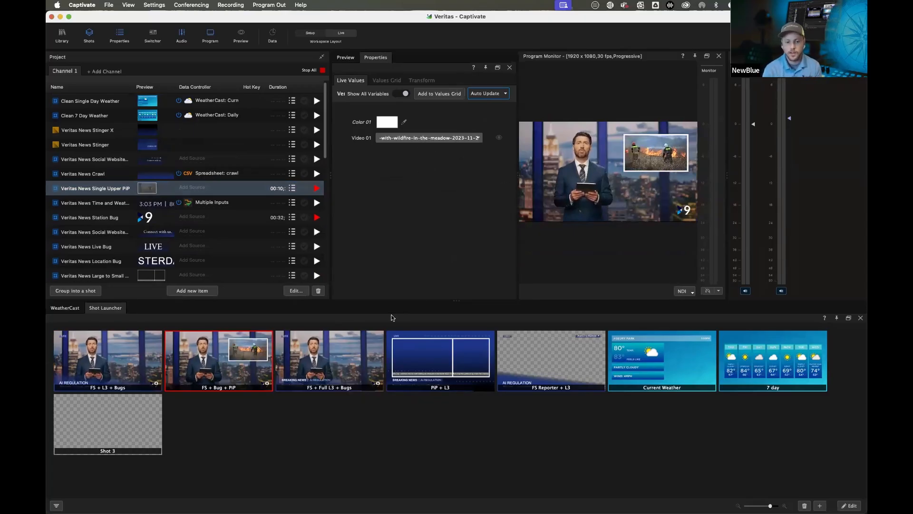
- Take FS + Full L3 + Bugs live and set Video 01 of Veritas News Large to Small PiP to the 2024-01-08 bearded-anchor-man clip
left_click(322, 349)
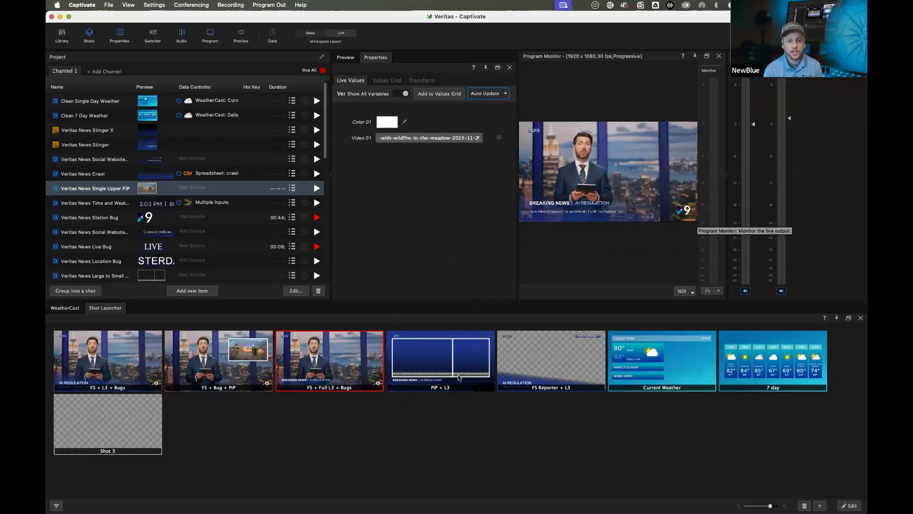
left_click(80, 278)
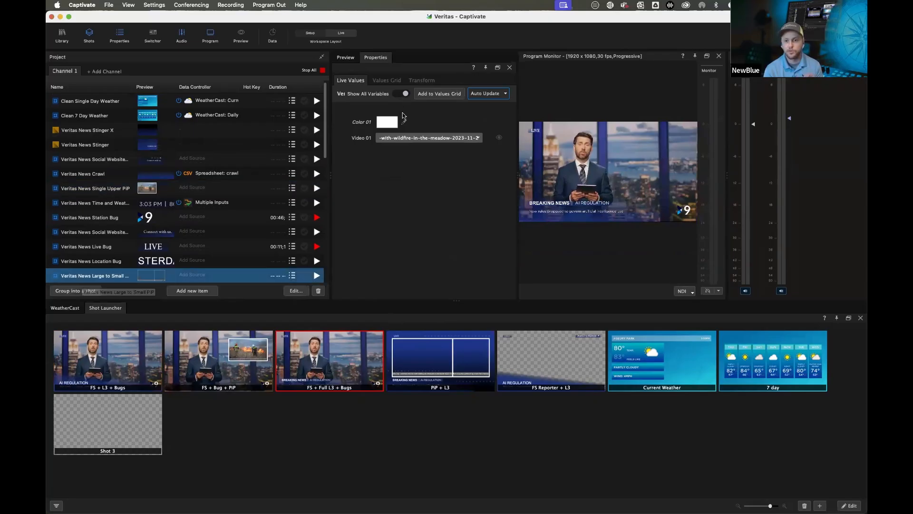
left_click(403, 120)
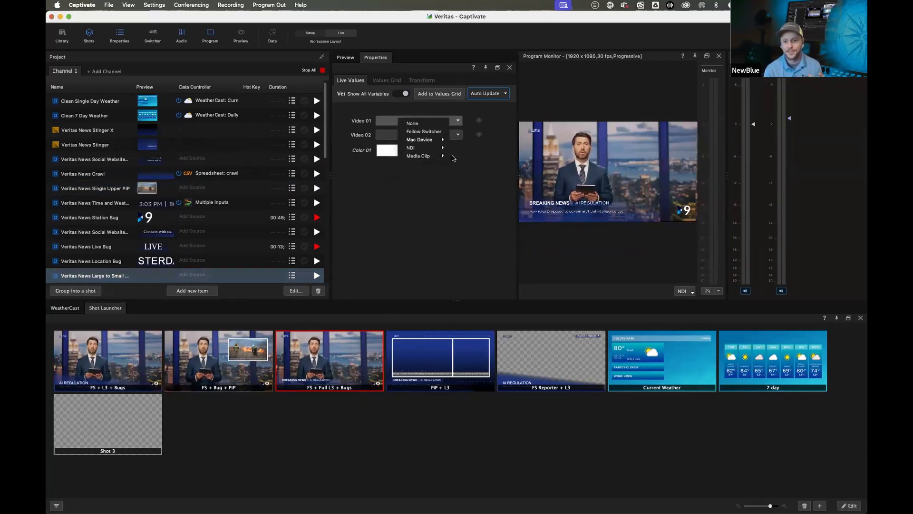
mouse_move(431, 139)
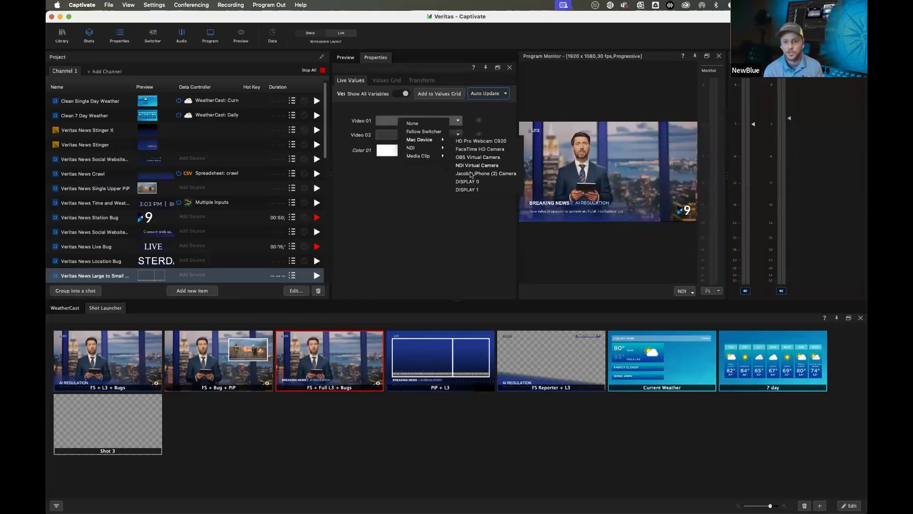
mouse_move(419, 156)
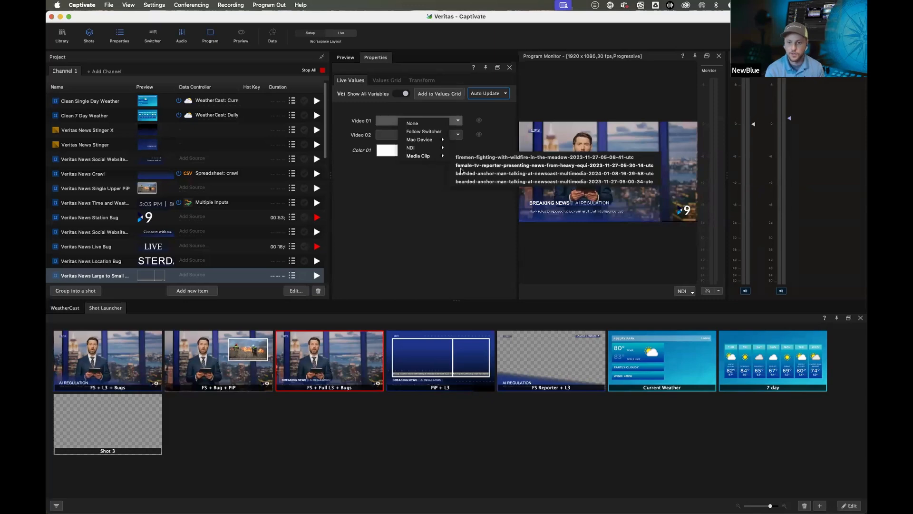
left_click(462, 173)
left_click(430, 136)
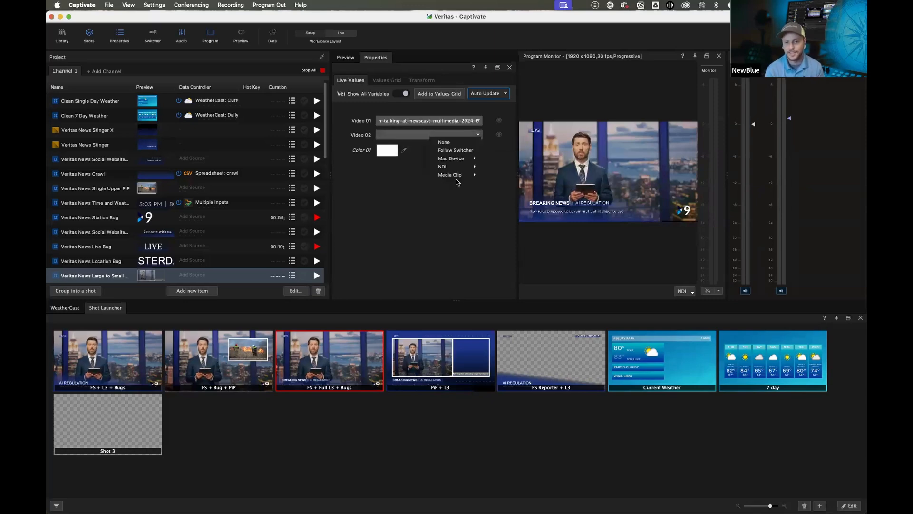
mouse_move(457, 175)
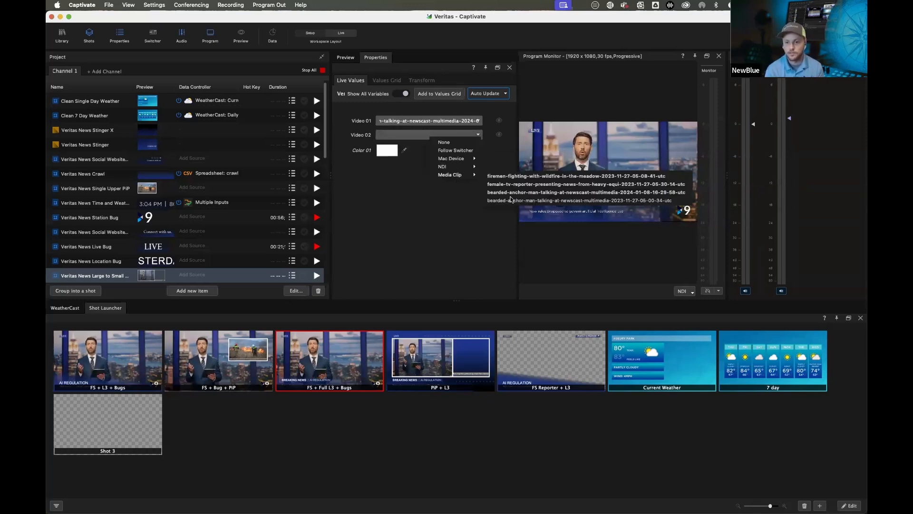
left_click(512, 200)
- Take the PiP + L3, FS Reporter + L3 and Current Weather shots live one after another
left_click(443, 346)
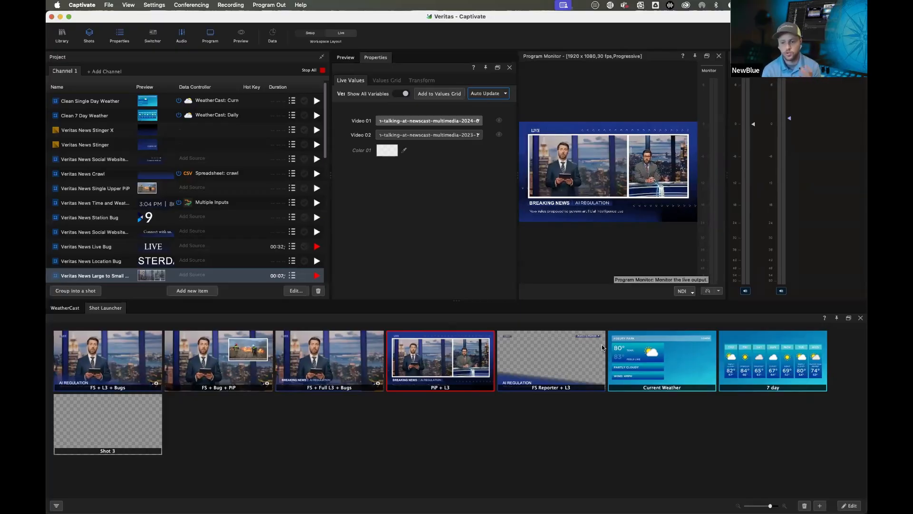
left_click(561, 349)
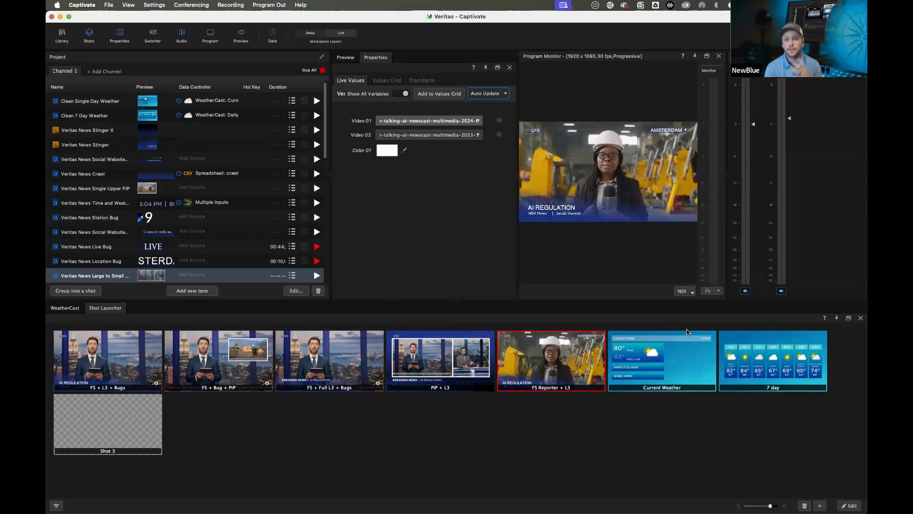
left_click(644, 371)
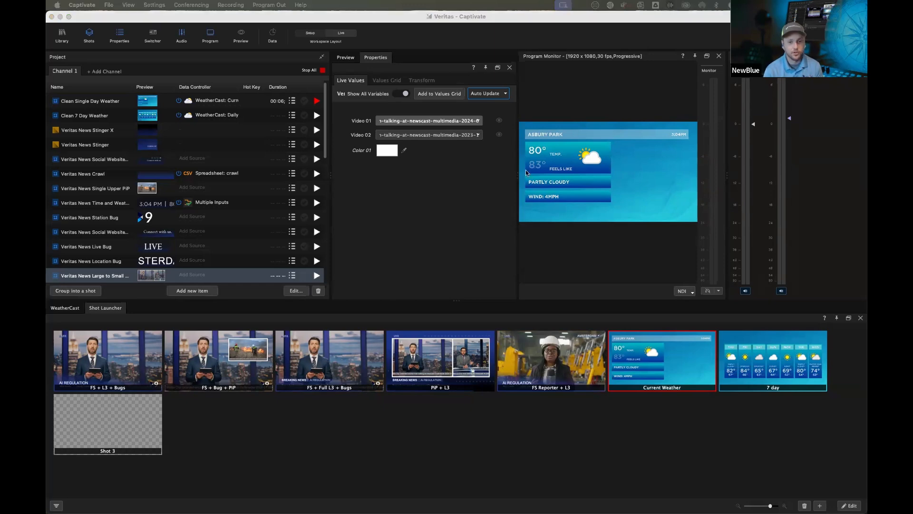
- Bring the WeatherCast controller browser window into view and switch the live location to Sao Paulo and back to Asbury Park, New Jersey
left_click_drag(527, 173, 459, 227)
left_click(186, 295)
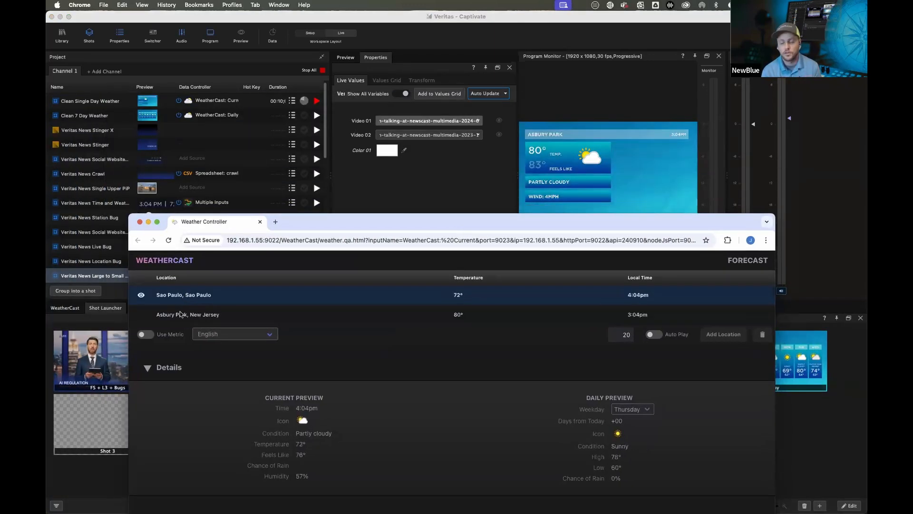
left_click(210, 316)
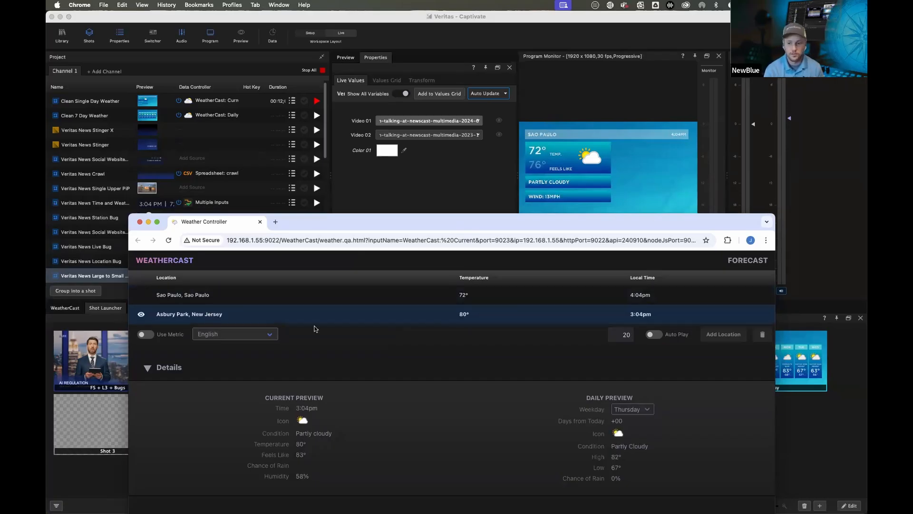
- Search for "san diego", add San Diego, California as the live weather location, and move the controller window out of the way
left_click(439, 395)
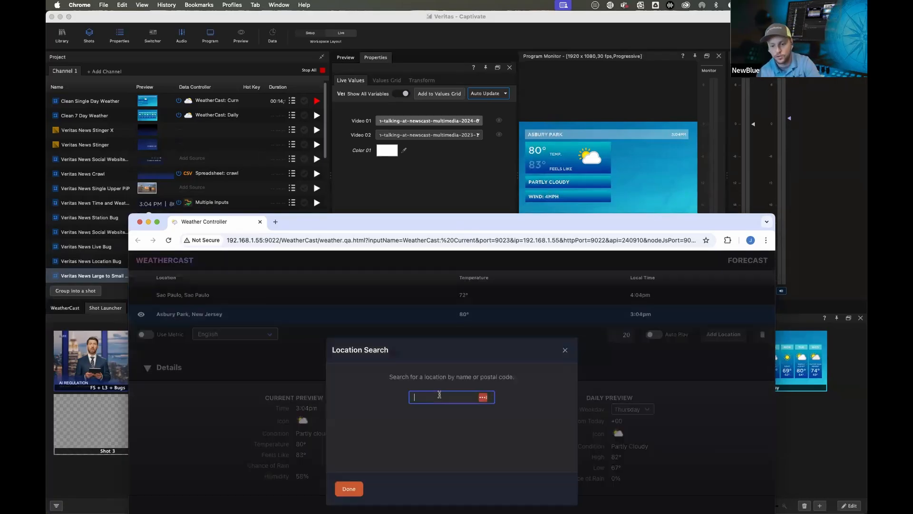
type("san diego")
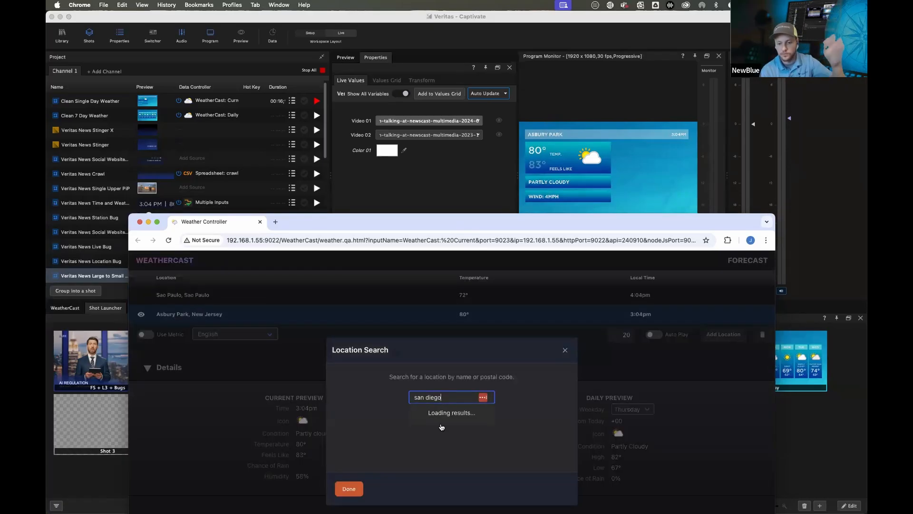
left_click(442, 416)
left_click(349, 490)
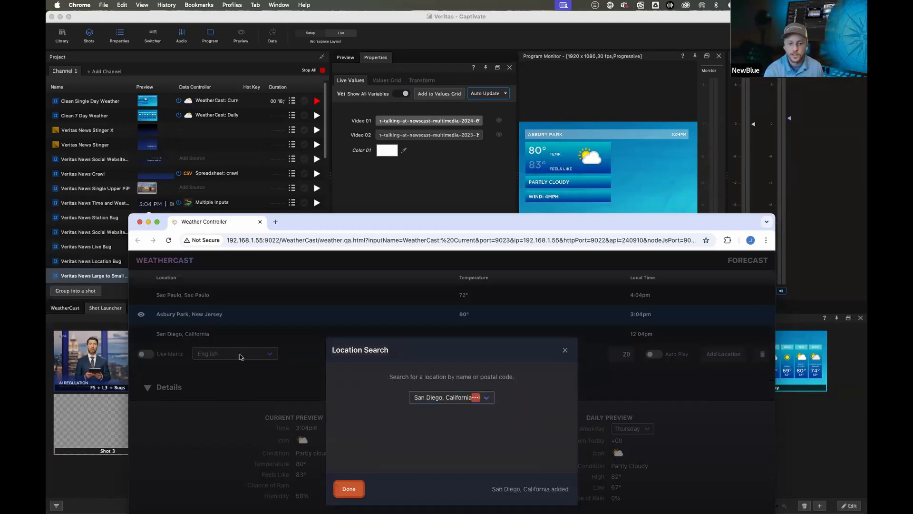
left_click(220, 333)
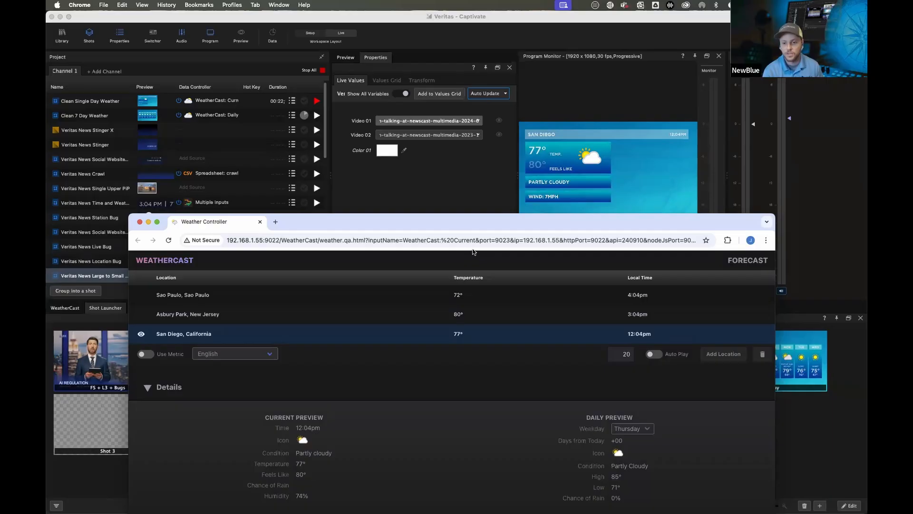
left_click_drag(516, 224, 46, 204)
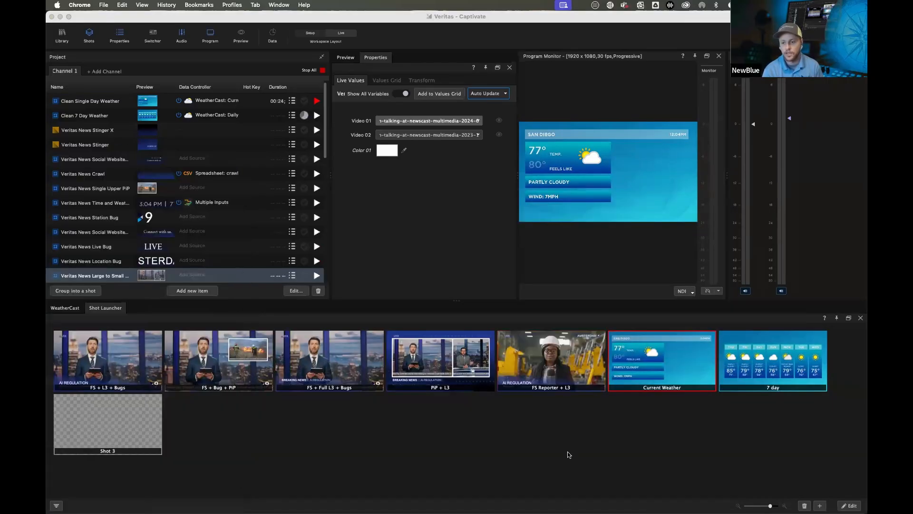
- Take the 7 day shot and Shot 3 live in turn, and stop all playing items on Channel 1
left_click(744, 362)
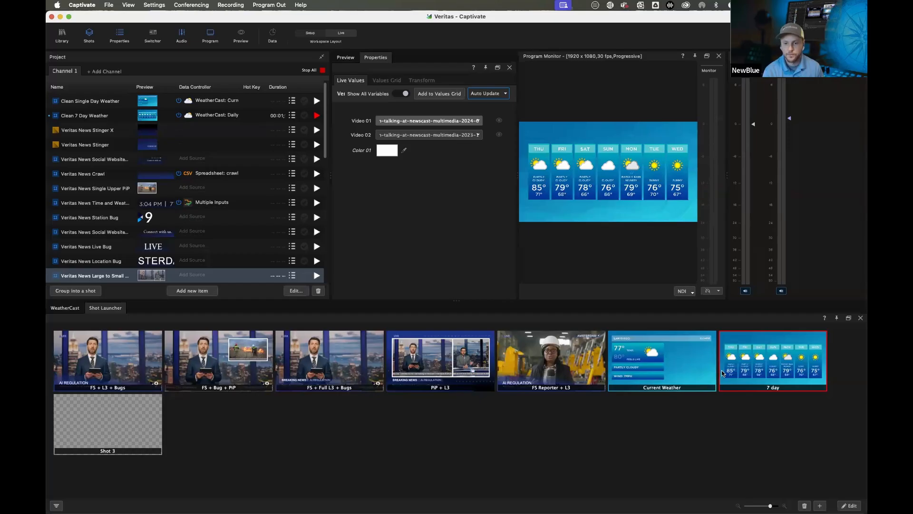
left_click(146, 421)
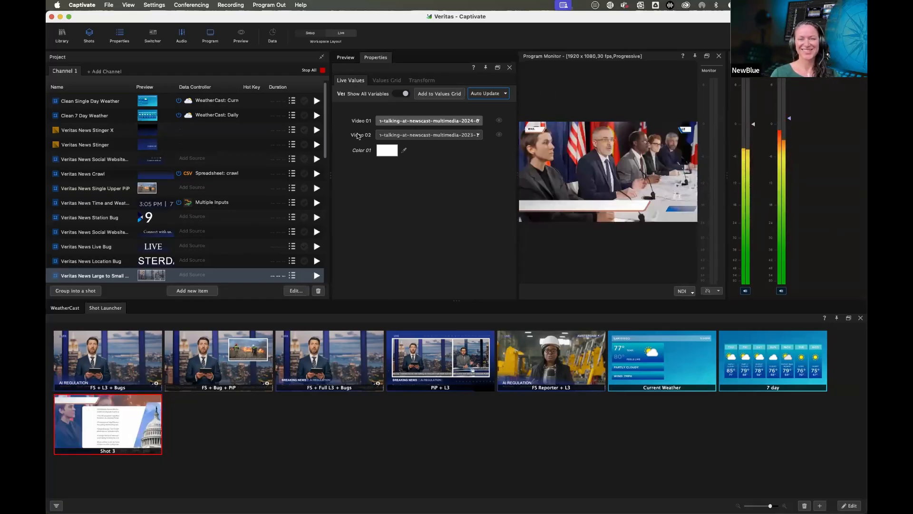
left_click(308, 70)
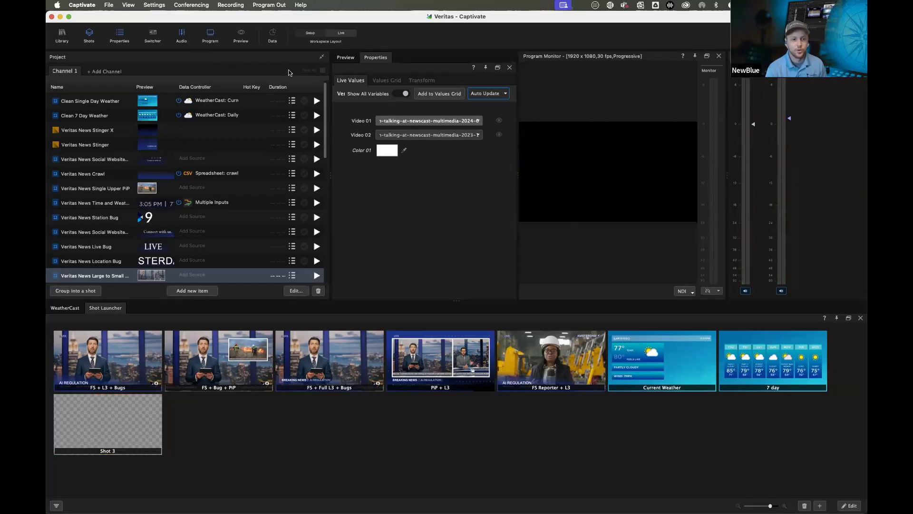
- Start a new project without saving the current one
left_click(109, 5)
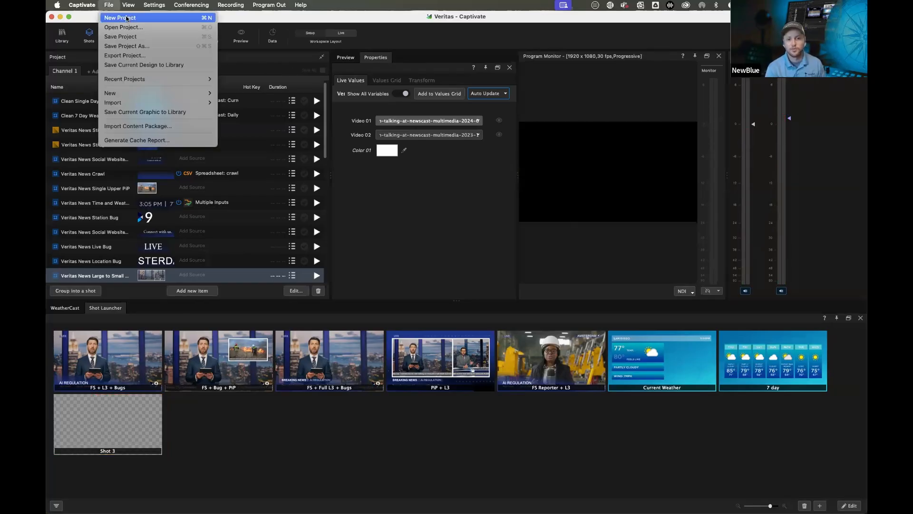
left_click(114, 19)
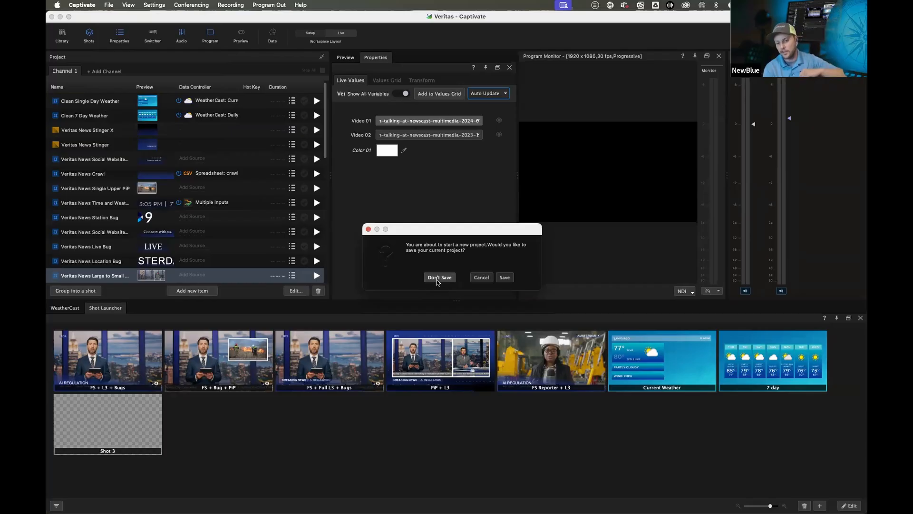
left_click(439, 279)
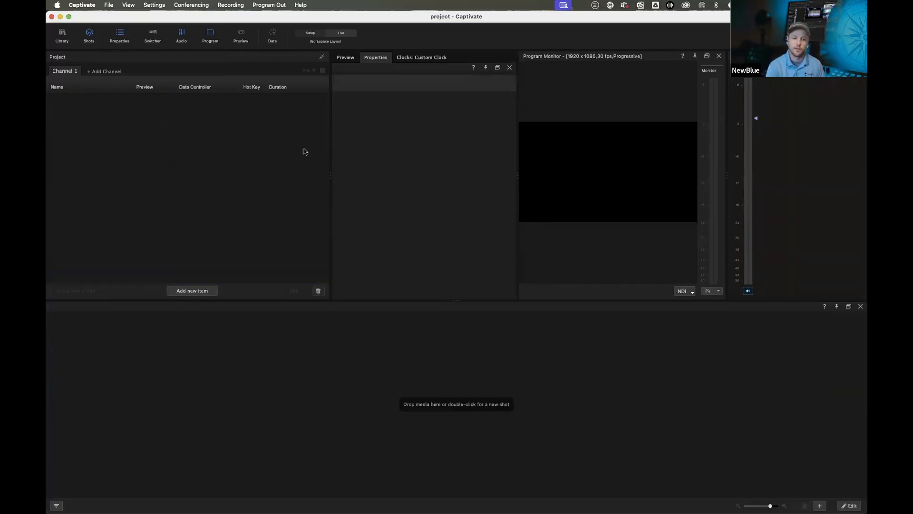
- Switch the workspace to the Setup layout and close the Shot Launcher panel
left_click(308, 36)
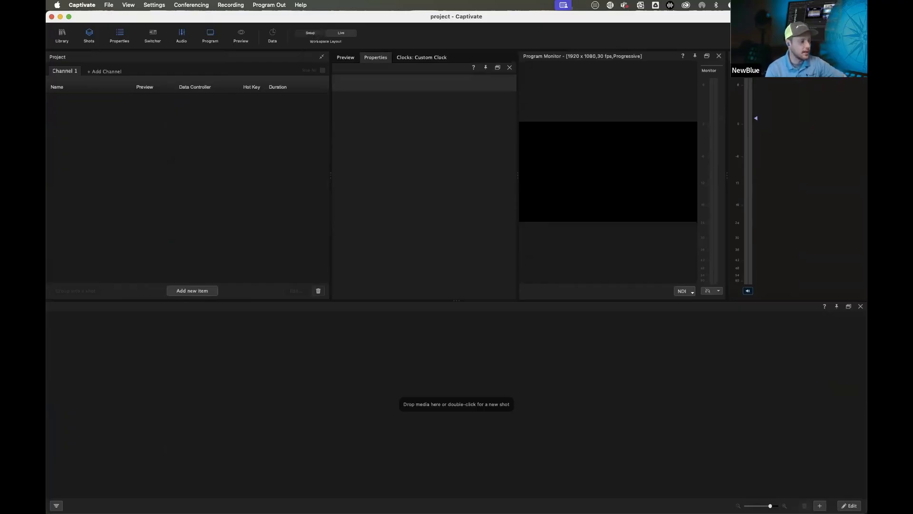
left_click(305, 34)
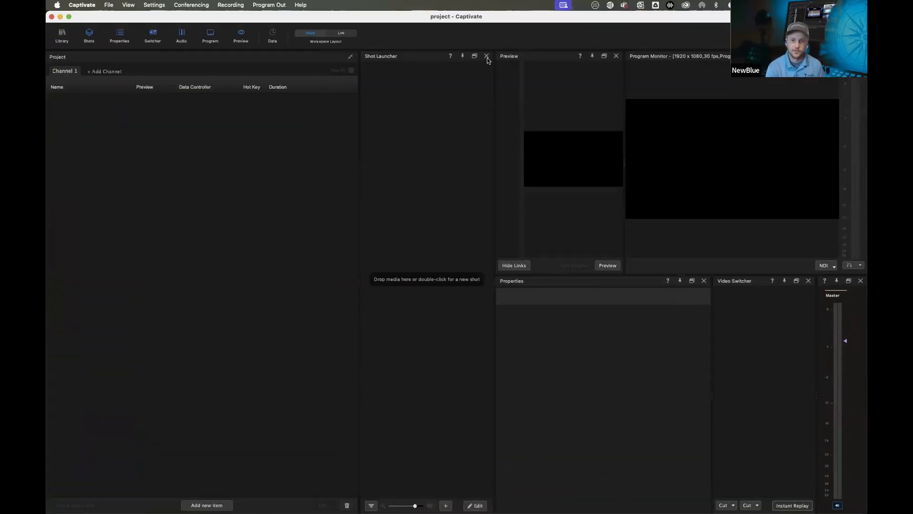
left_click(486, 57)
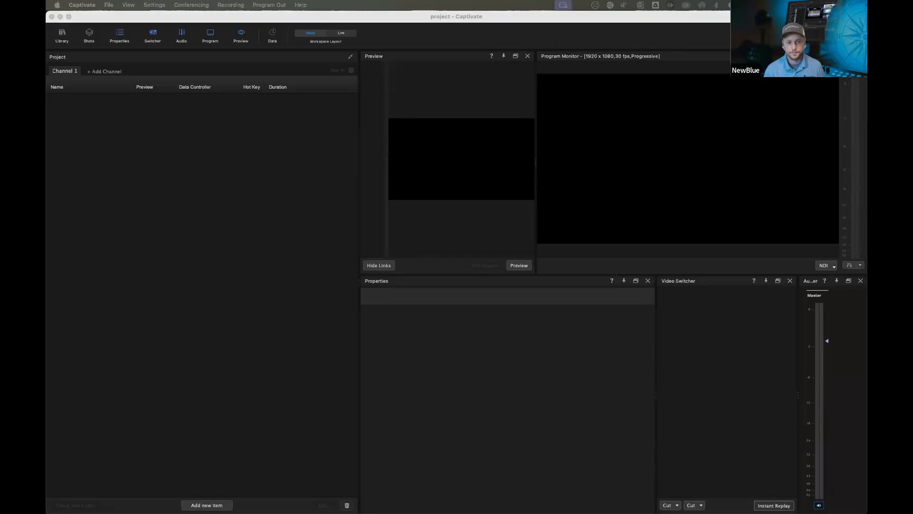
left_click(55, 127)
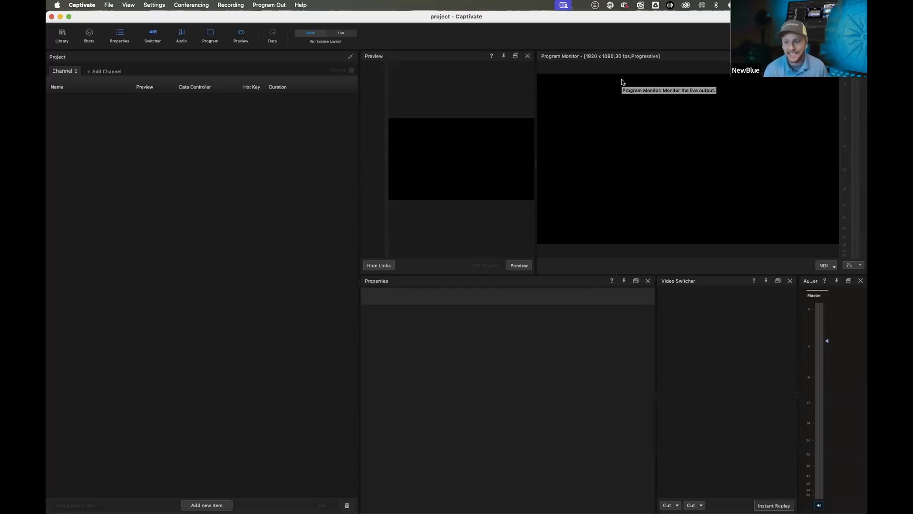
- Review the Program Monitor's output options without changing them, and close the audio mixer and Video Switcher panels
left_click(826, 265)
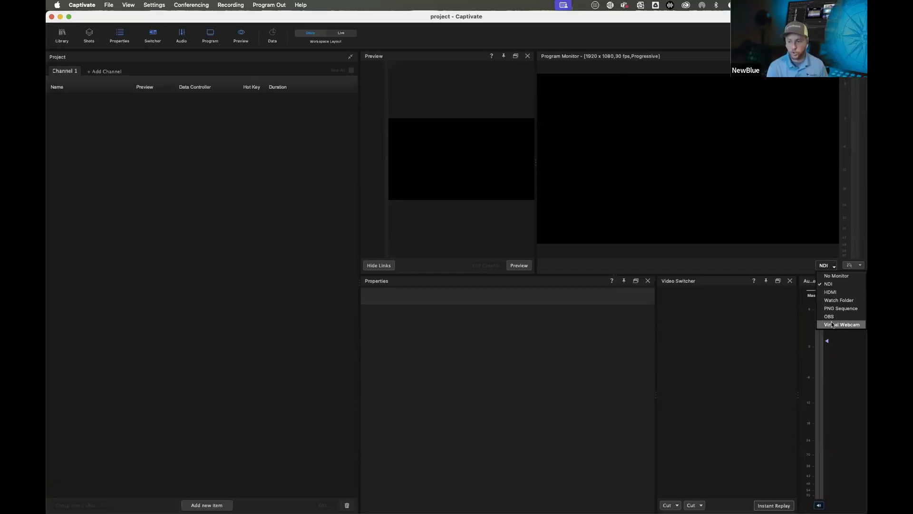
left_click(776, 317)
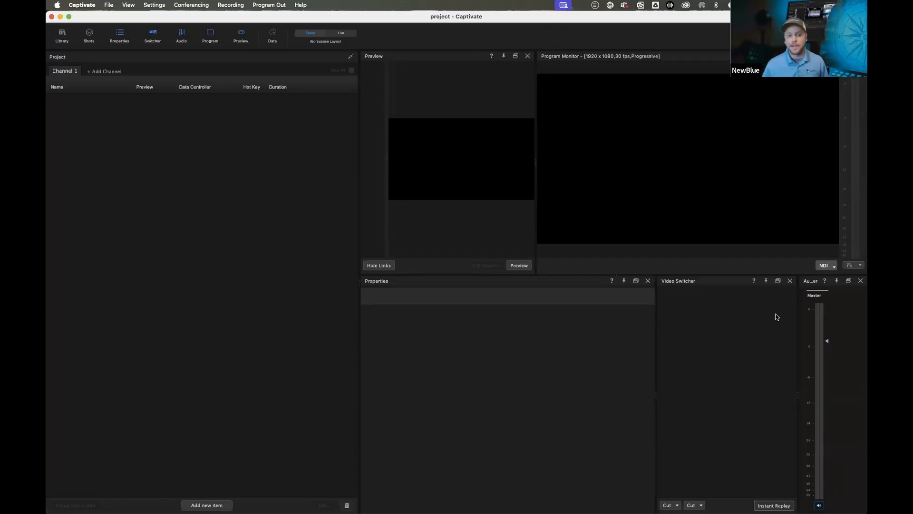
left_click(861, 281)
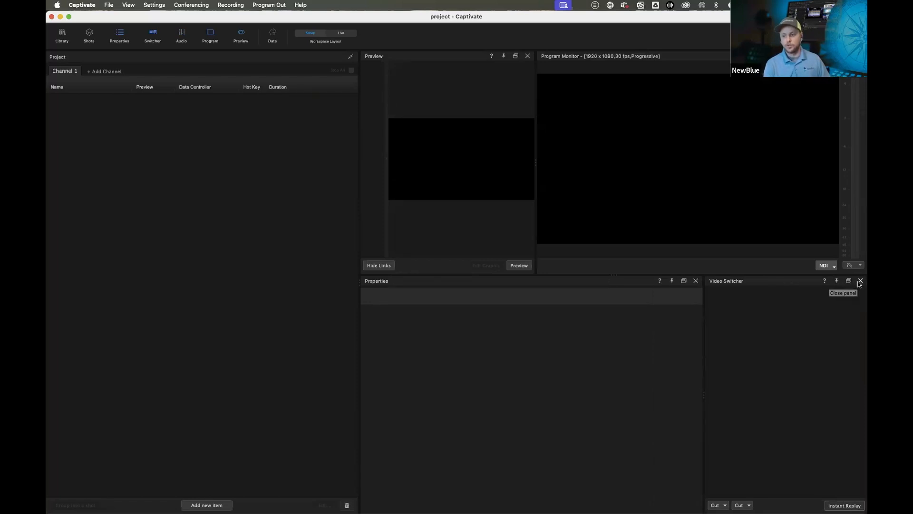
left_click(860, 281)
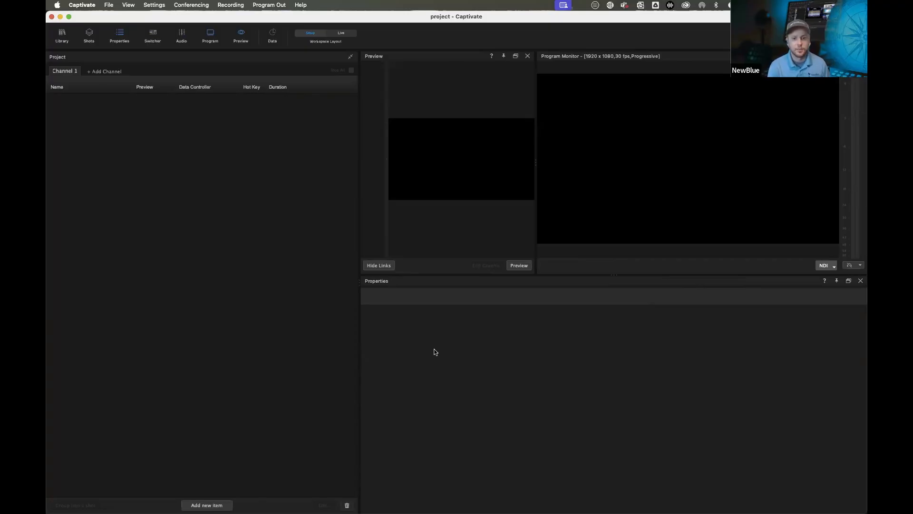
- Open the project settings, look through the available video presets and cancel without changing anything
left_click(151, 6)
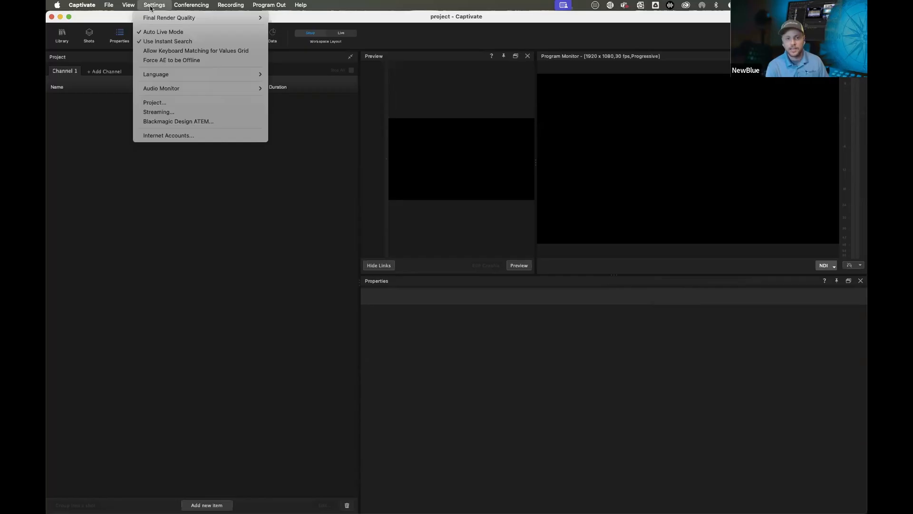
left_click(164, 103)
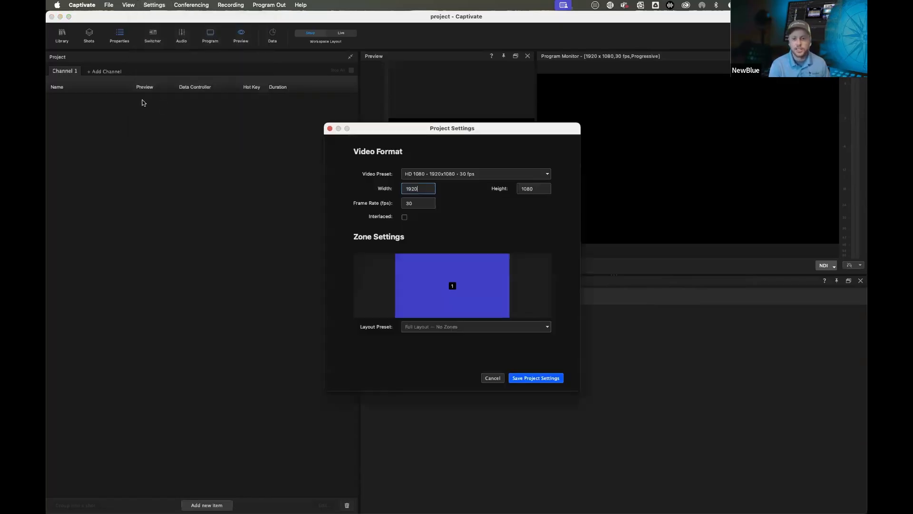
left_click(446, 176)
scroll(461, 226, "down", 1)
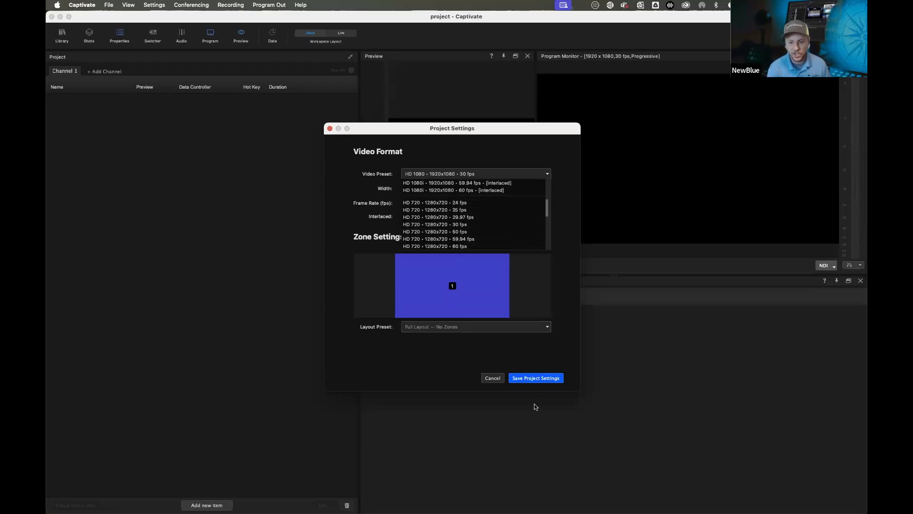
left_click(497, 378)
left_click(502, 379)
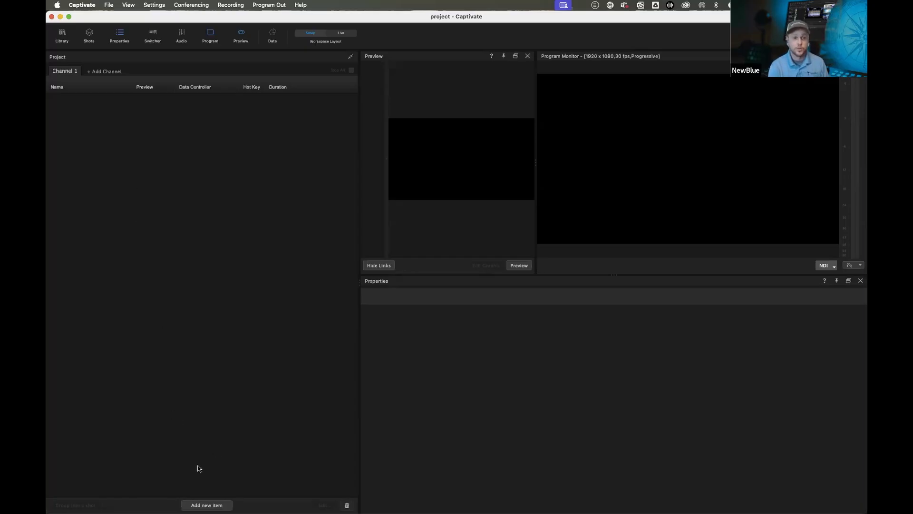
- Look through the item types that can be added to the project, including the Live Audio/Video sources and Workflow entries
left_click(206, 505)
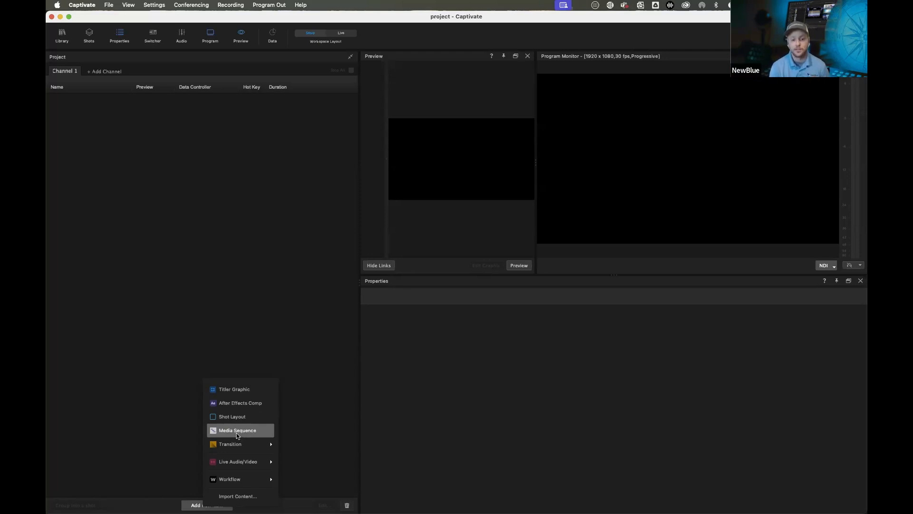
mouse_move(242, 444)
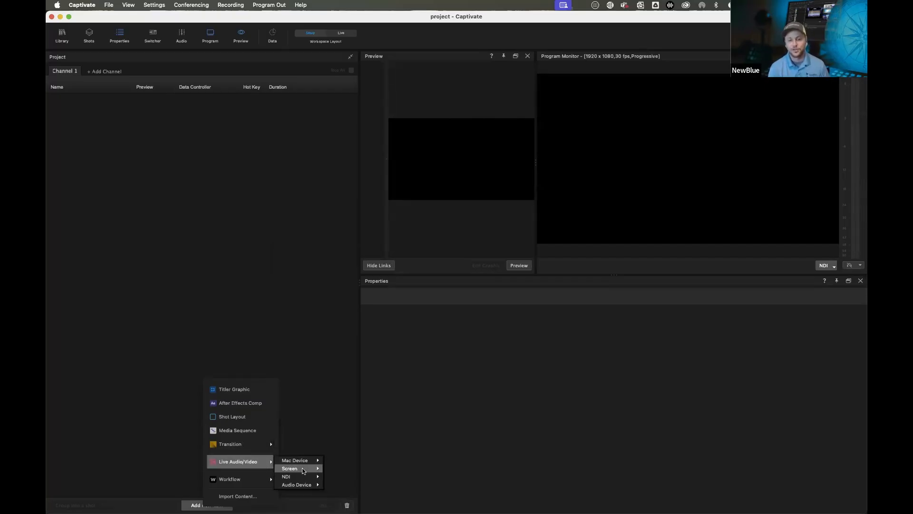
mouse_move(306, 461)
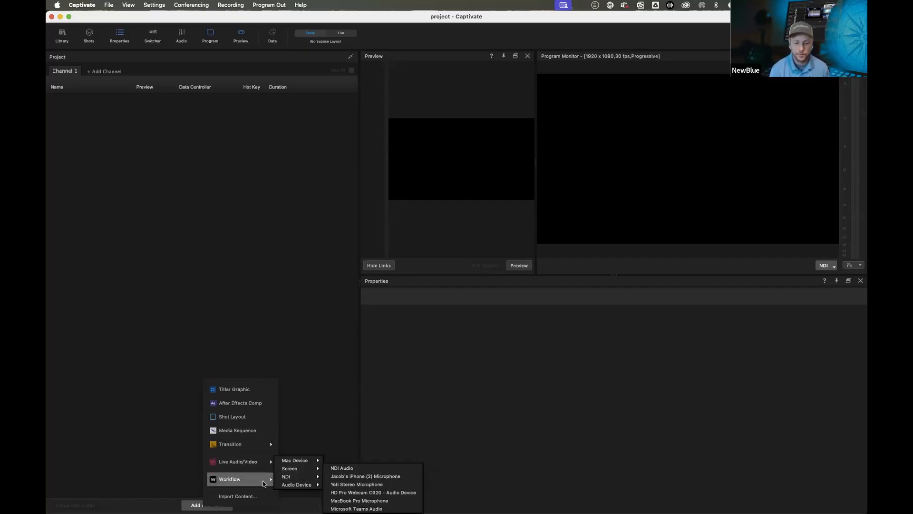
mouse_move(256, 481)
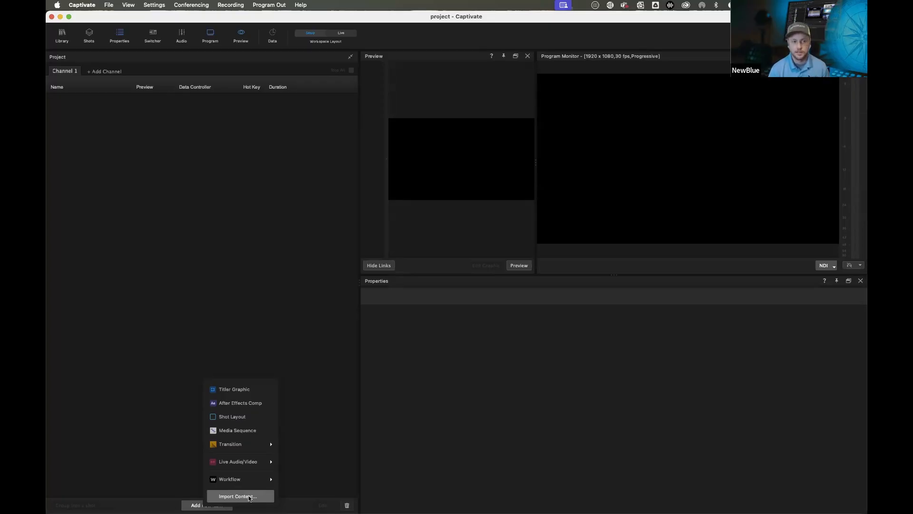
left_click(262, 320)
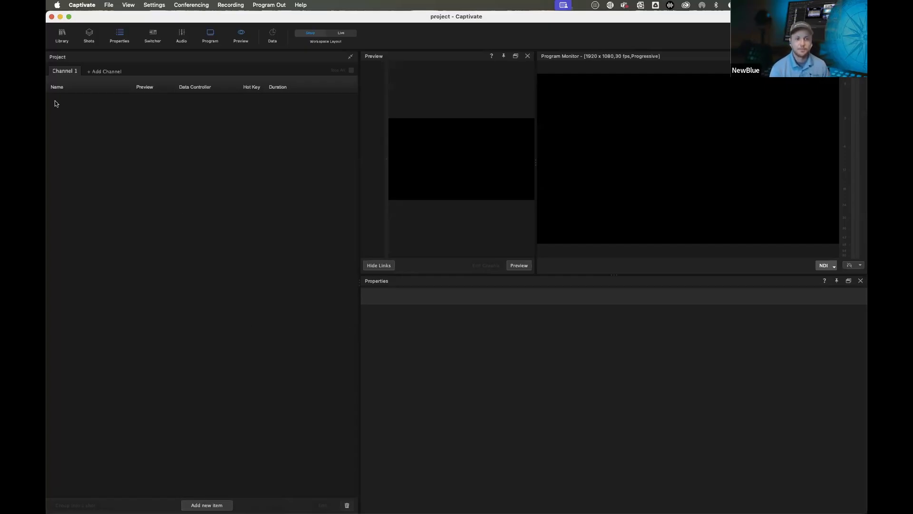
- Show the Graphics Library and examine the Acrylic graphics in the Sports folder and the graphics in the Cubic folder
left_click(62, 36)
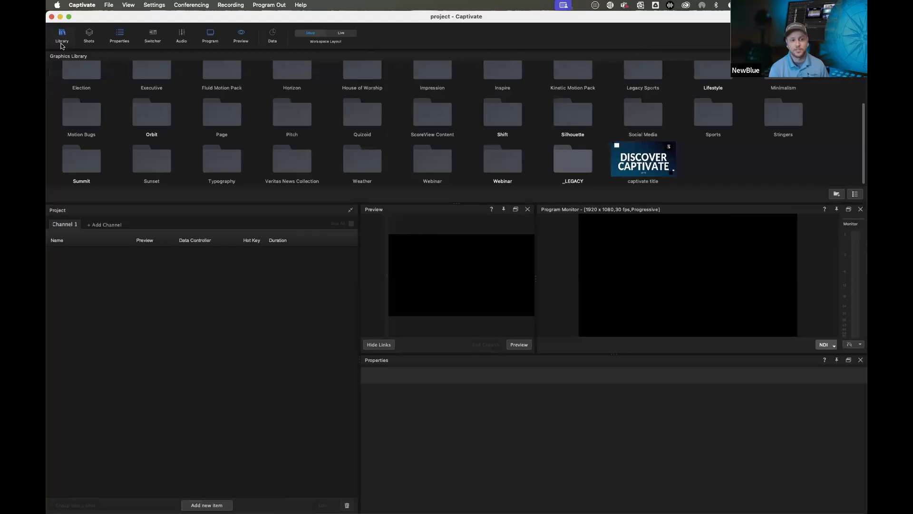
scroll(124, 92, "up", 3)
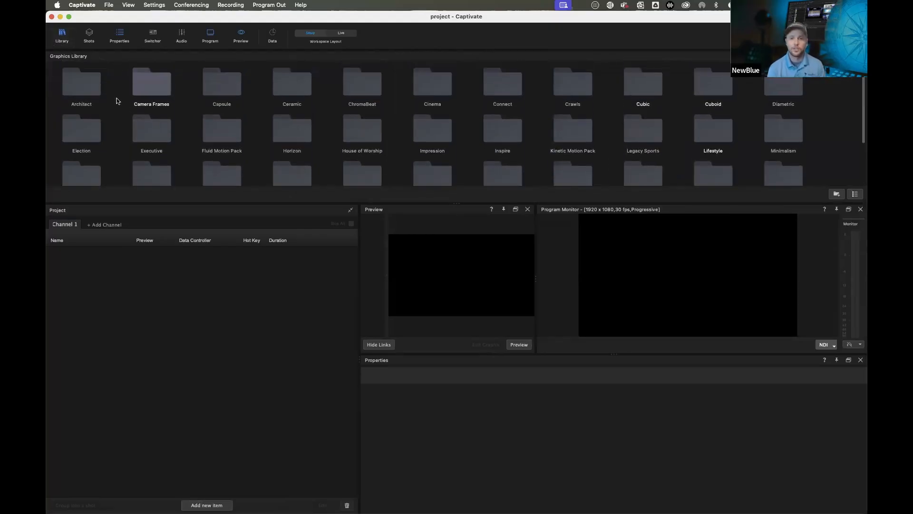
scroll(278, 106, "down", 3)
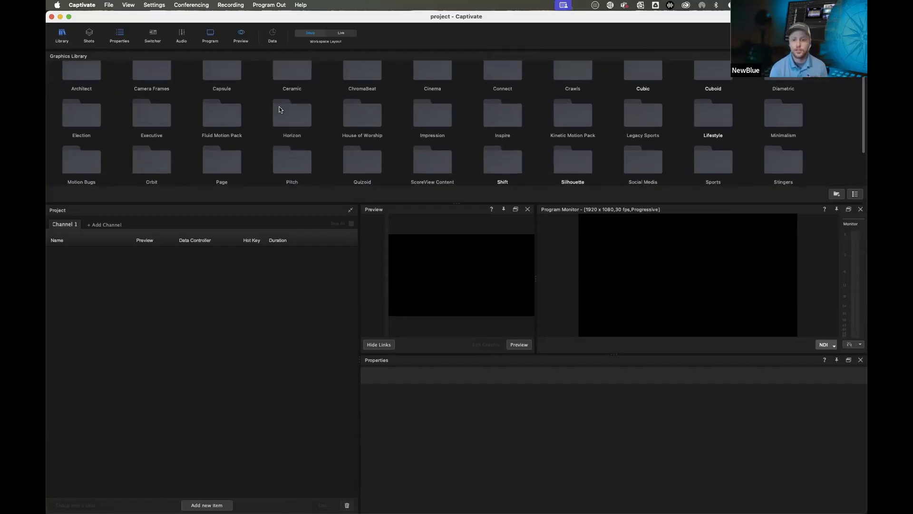
double_click(710, 118)
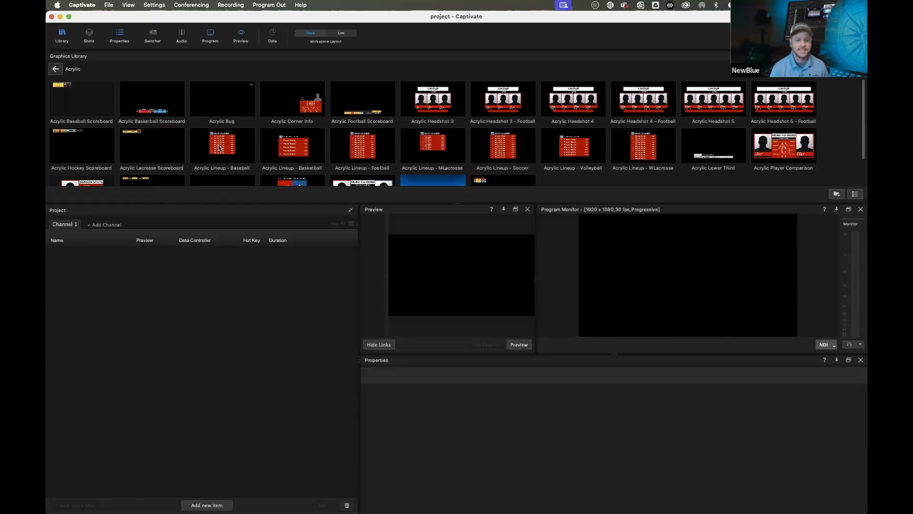
scroll(219, 147, "down", 2)
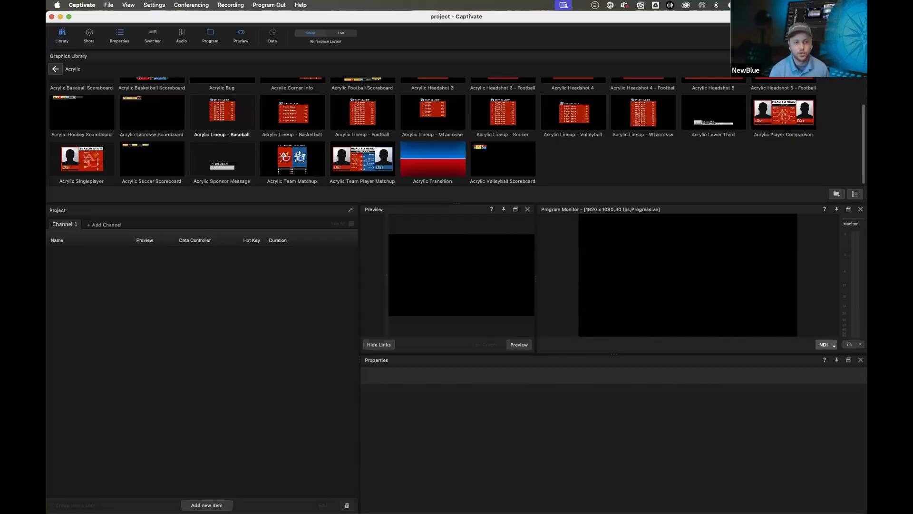
scroll(55, 70, "up", 2)
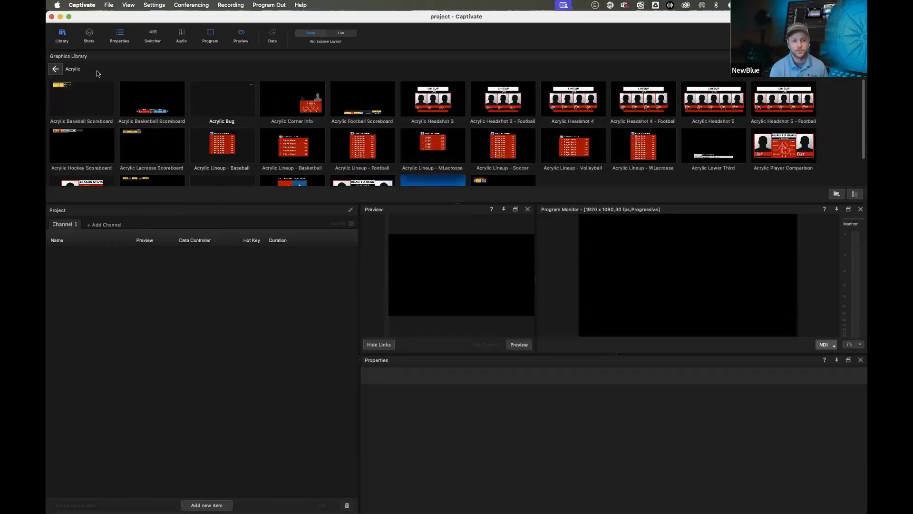
left_click(57, 72)
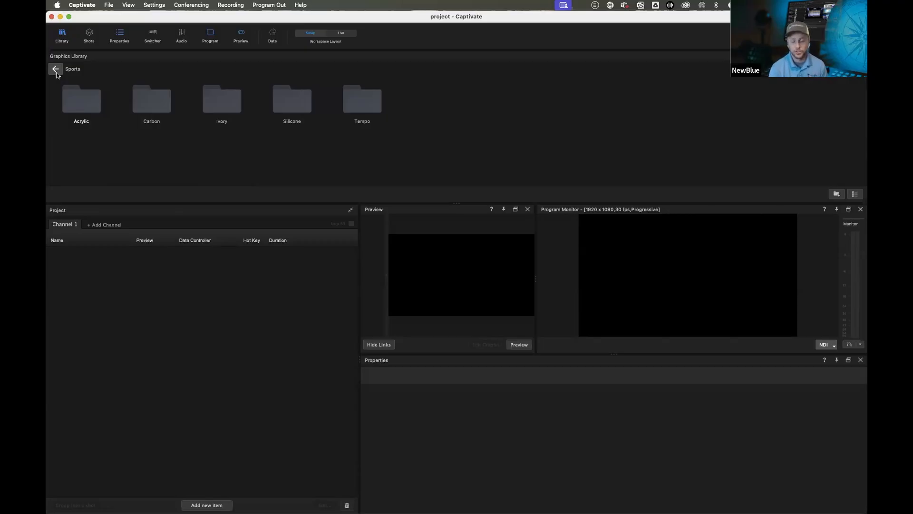
left_click(57, 73)
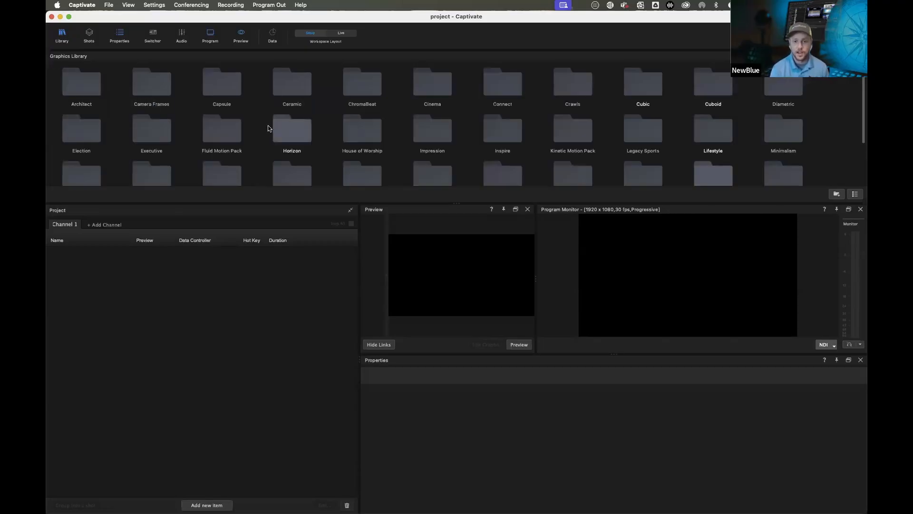
double_click(647, 82)
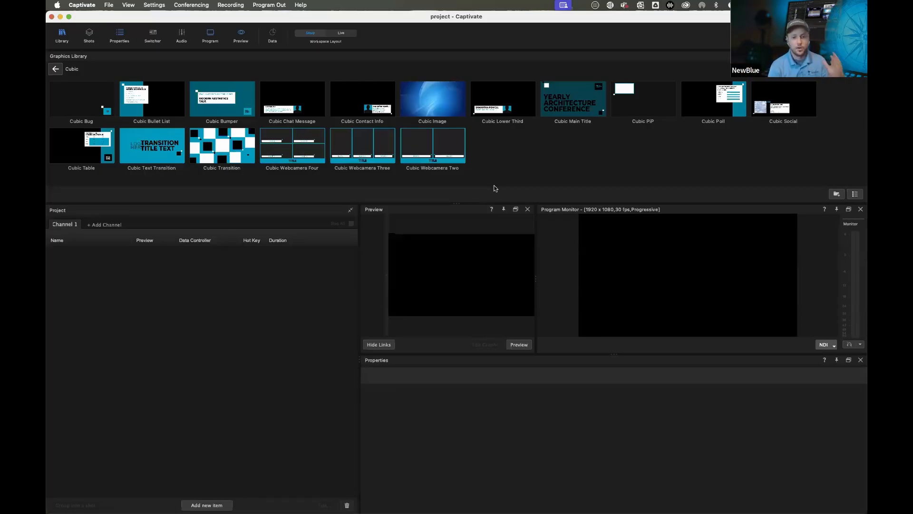
left_click(55, 69)
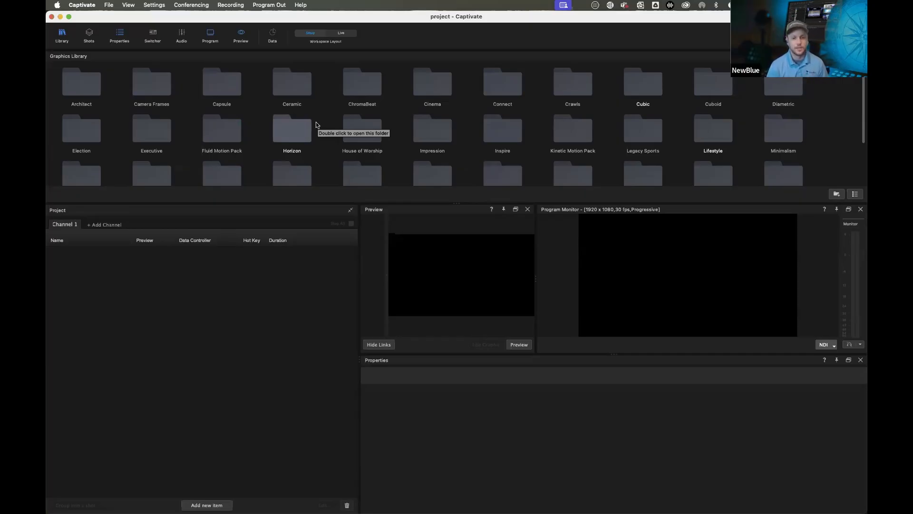
- Open the Veritas News Collection in the Graphics Library and add the Veritas News Breaking News Lower Third to Channel 1
scroll(341, 144, "down", 2)
scroll(342, 144, "down", 1)
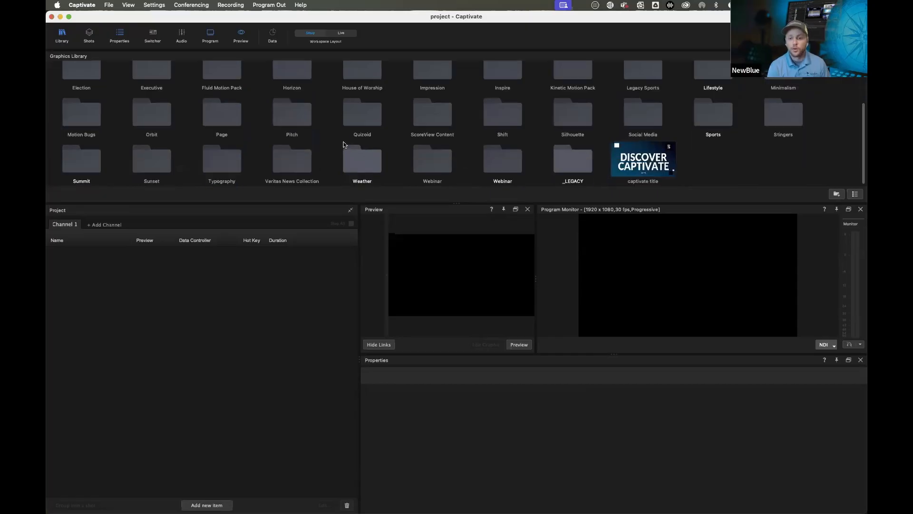
double_click(290, 157)
left_click(198, 154)
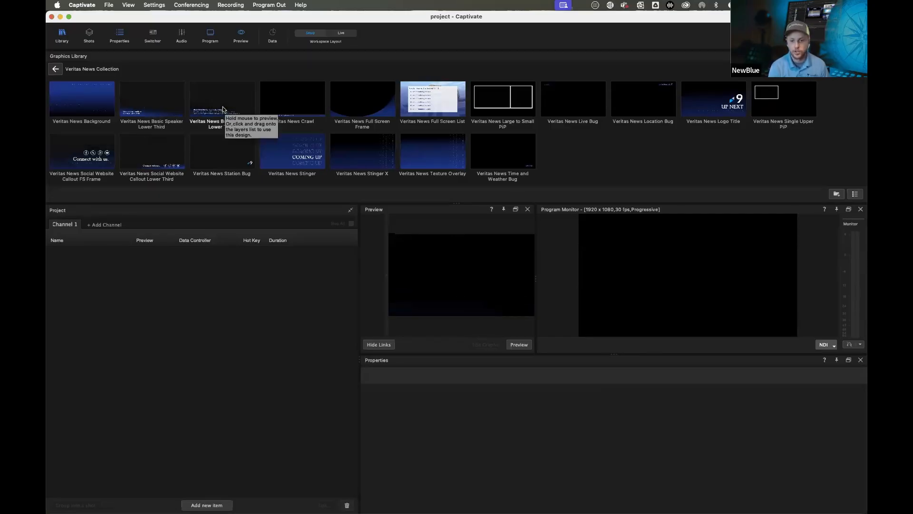
left_click_drag(196, 209, 102, 266)
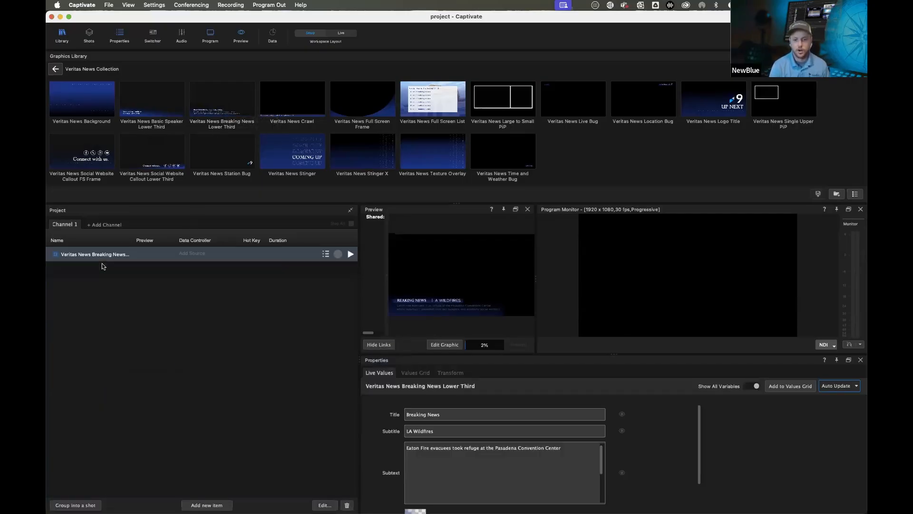
- Add the Veritas News Large to Small PiP and Veritas News Background graphics to Channel 1
left_click(165, 118)
left_click_drag(512, 104, 72, 269)
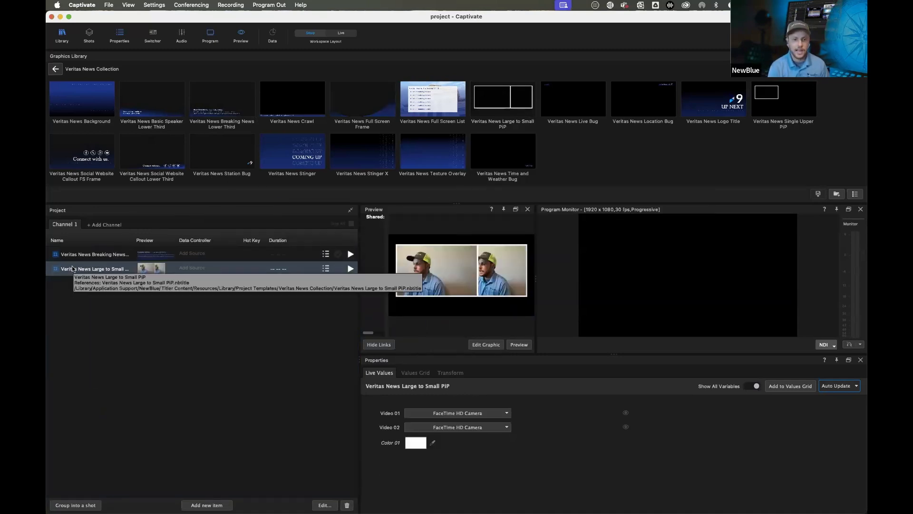
left_click_drag(98, 210, 87, 291)
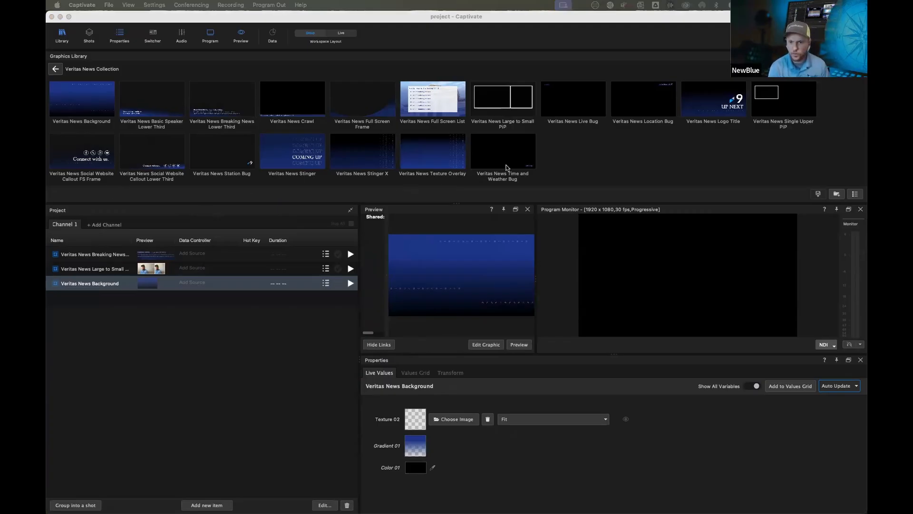
- Add the Veritas News Time and Weather Bug above the other Channel 1 items and widen the project list
left_click_drag(457, 171, 95, 257)
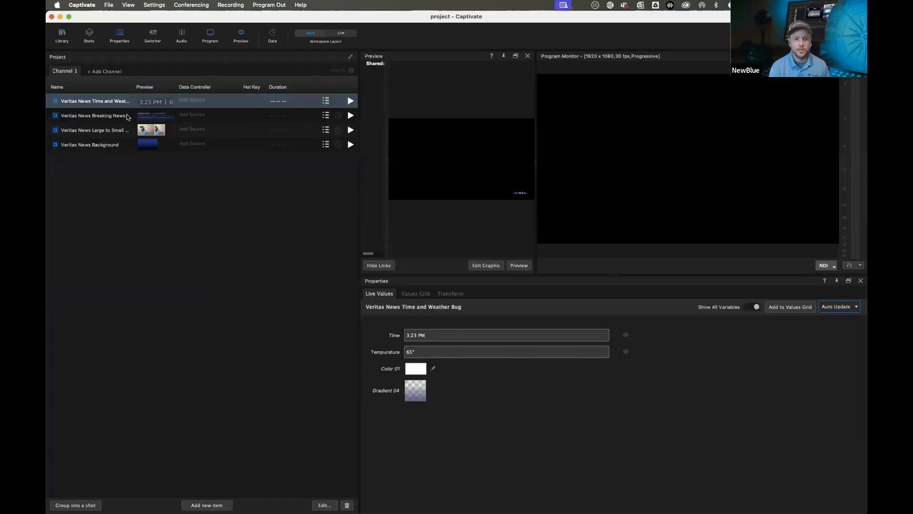
left_click(85, 115)
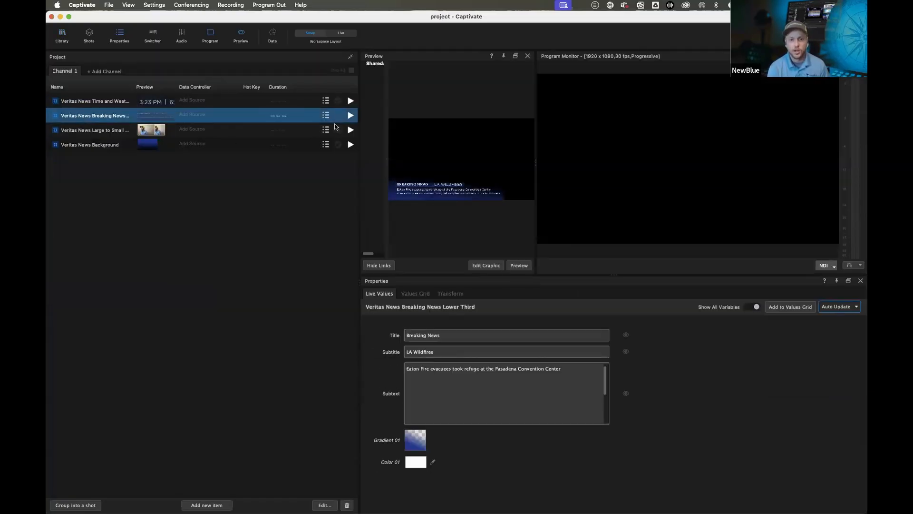
left_click_drag(360, 124, 399, 124)
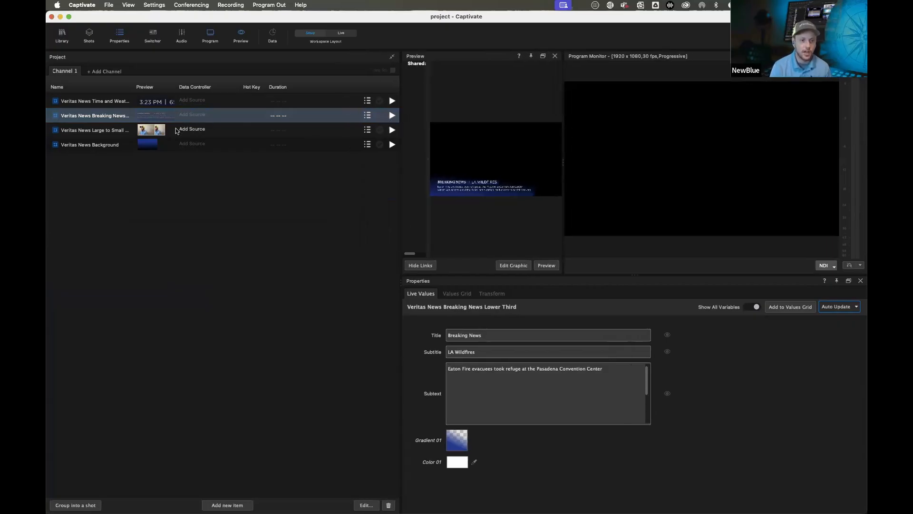
- Assign hot key 1 to the Veritas News Breaking News Lower Third
left_click(392, 115)
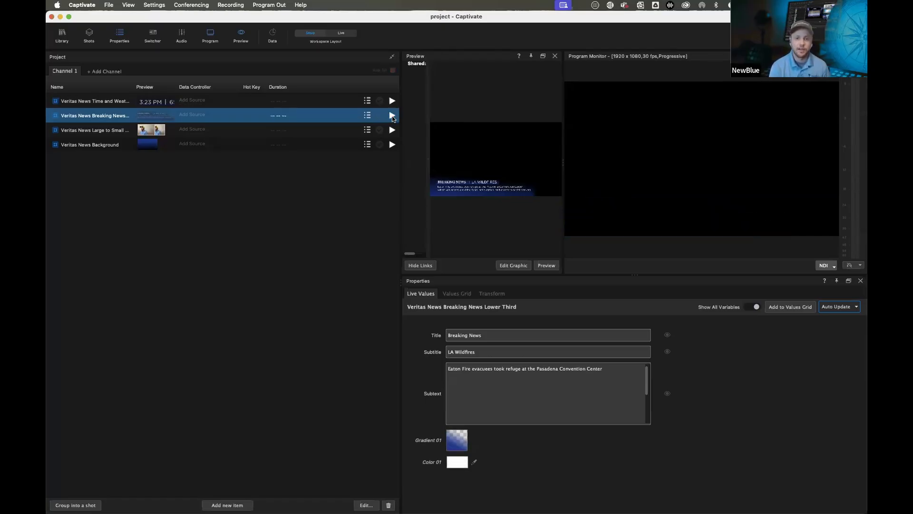
left_click(249, 117)
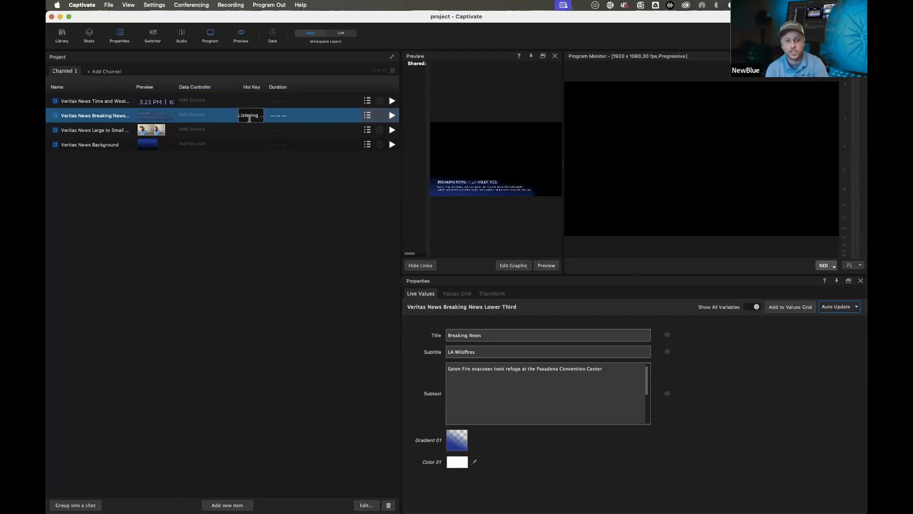
key("1")
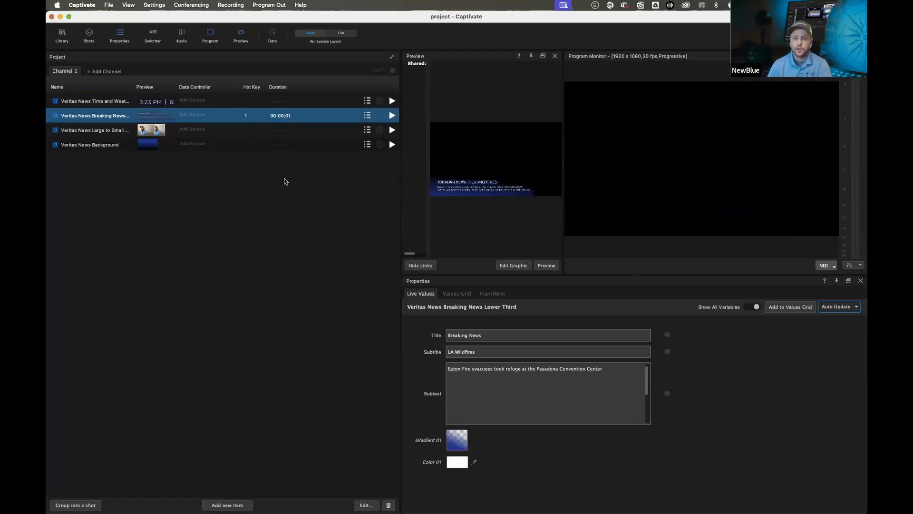
- Set the Breaking News Lower Third's duration to 00:05;00 and play it with its hot key
double_click(278, 117)
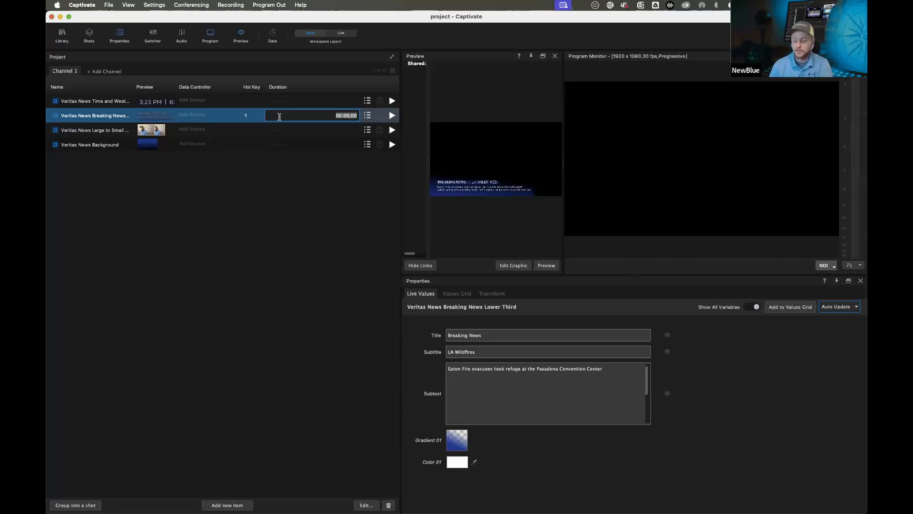
type("500")
key("Return")
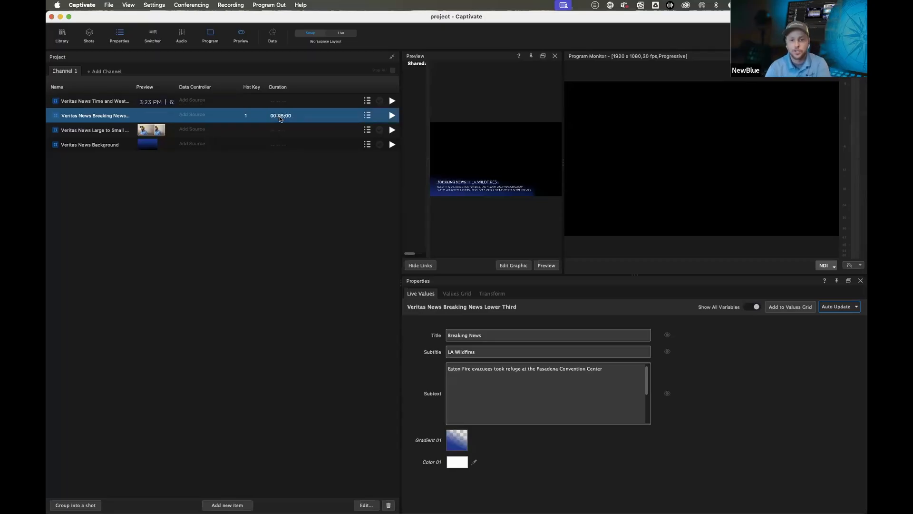
key("1")
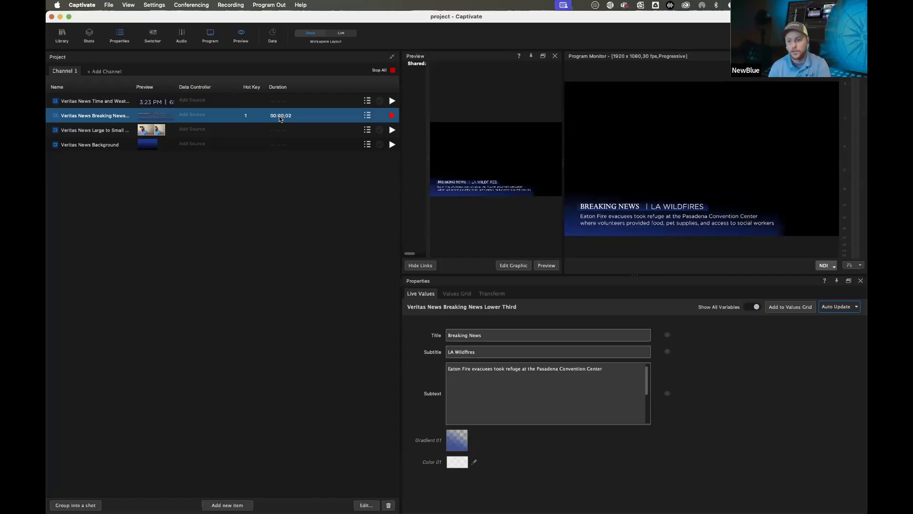
- Reset the Breaking News Lower Third's duration to 0 and clear its hot key
double_click(279, 118)
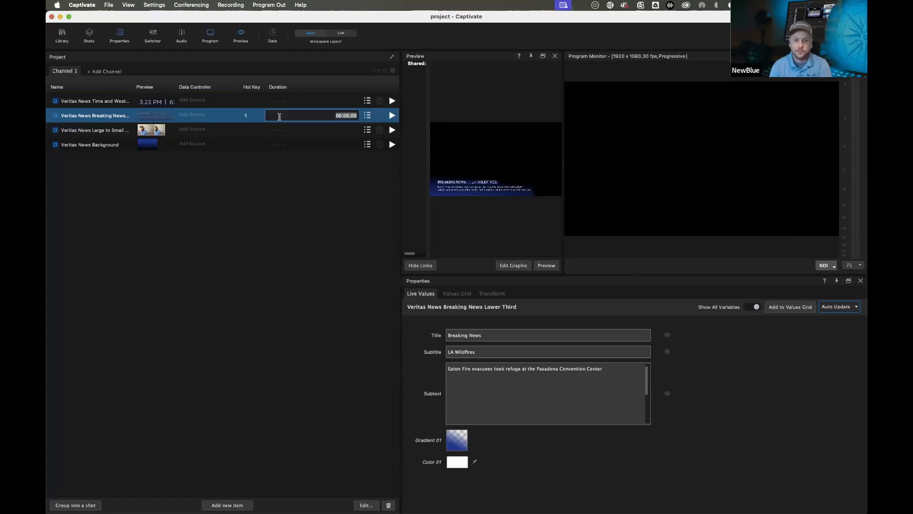
type("0")
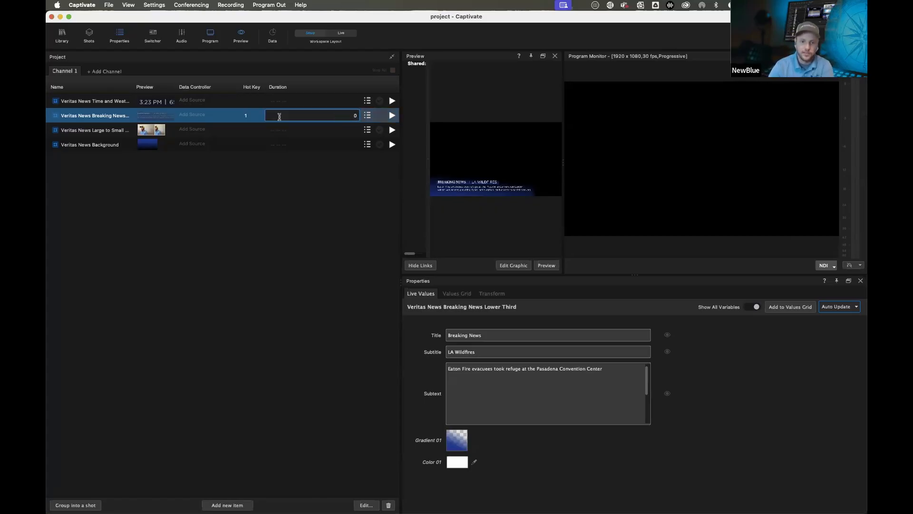
key("Return")
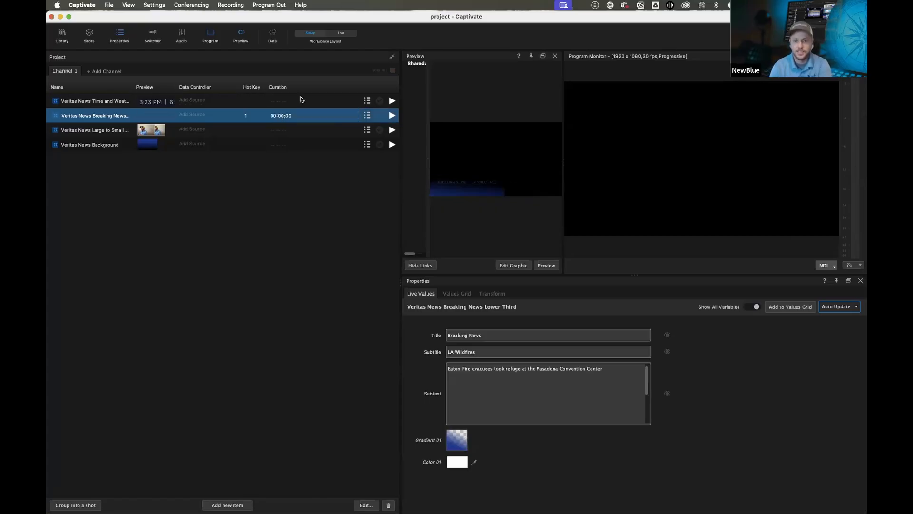
double_click(248, 117)
left_click(210, 212)
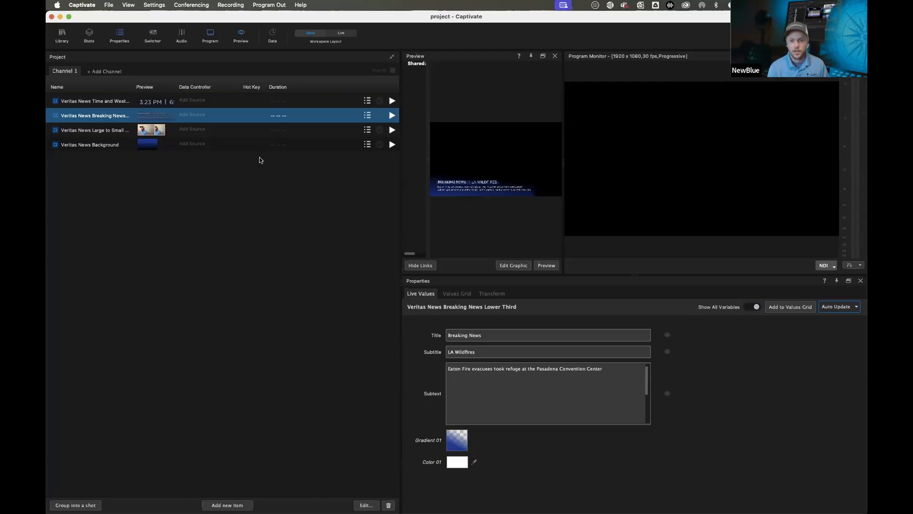
- Enlarge the preview, scale the Breaking News Lower Third down slightly, and reposition it near the lower-left corner of the frame
left_click_drag(564, 164, 708, 162)
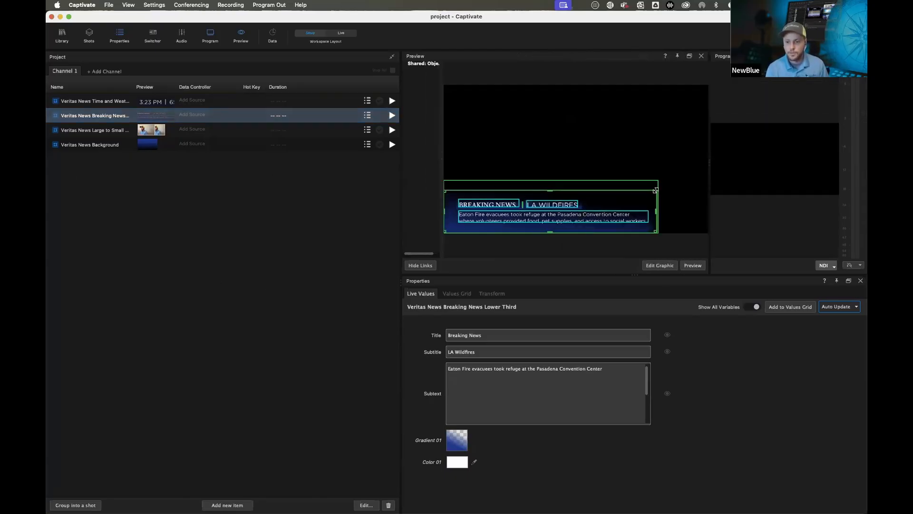
mouse_move(656, 191)
left_mouse_down()
mouse_move(633, 197)
mouse_move(713, 182)
mouse_move(642, 195)
left_mouse_up()
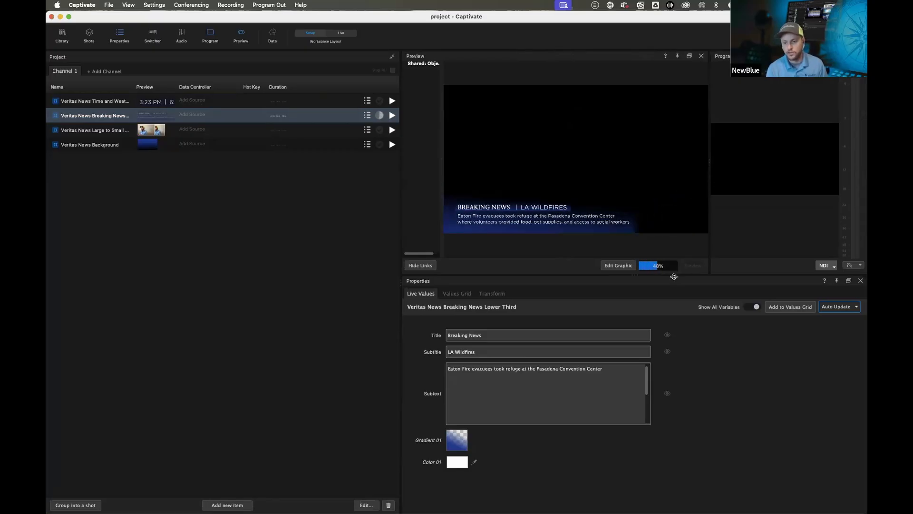
mouse_move(553, 216)
left_mouse_down()
mouse_move(557, 183)
mouse_move(540, 220)
left_mouse_up()
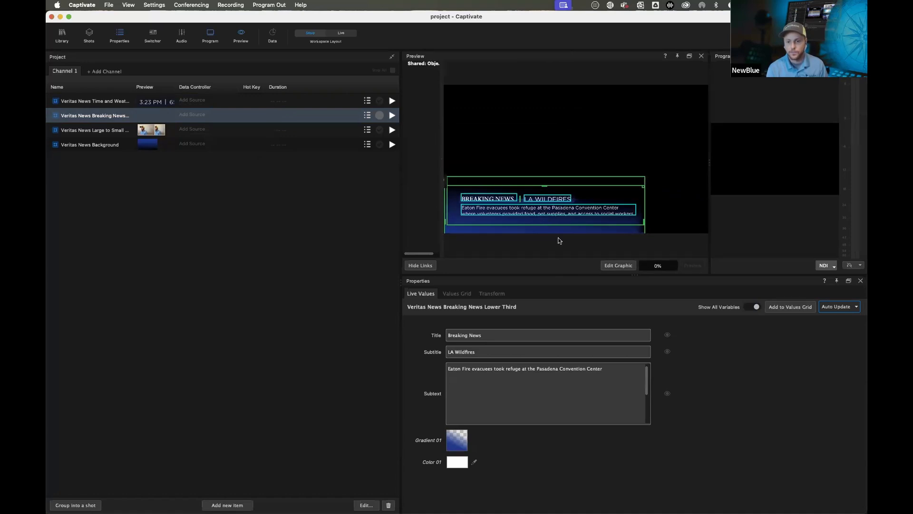
left_click(510, 224)
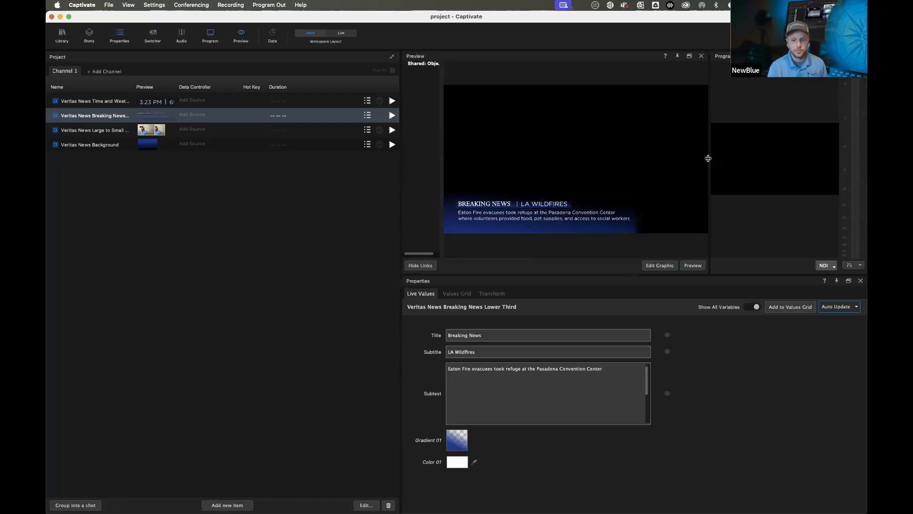
- Enlarge the program monitor and play the Breaking News Lower Third to program
left_click_drag(708, 159, 235, 198)
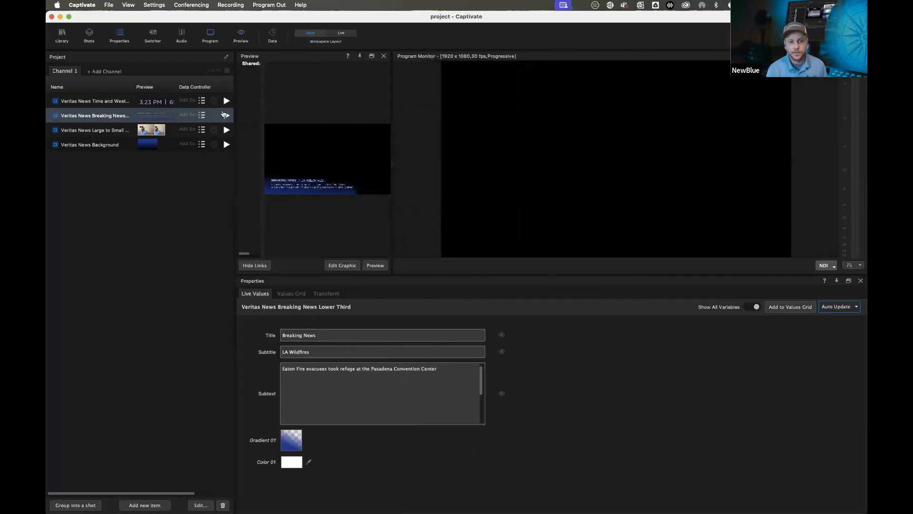
left_click(224, 115)
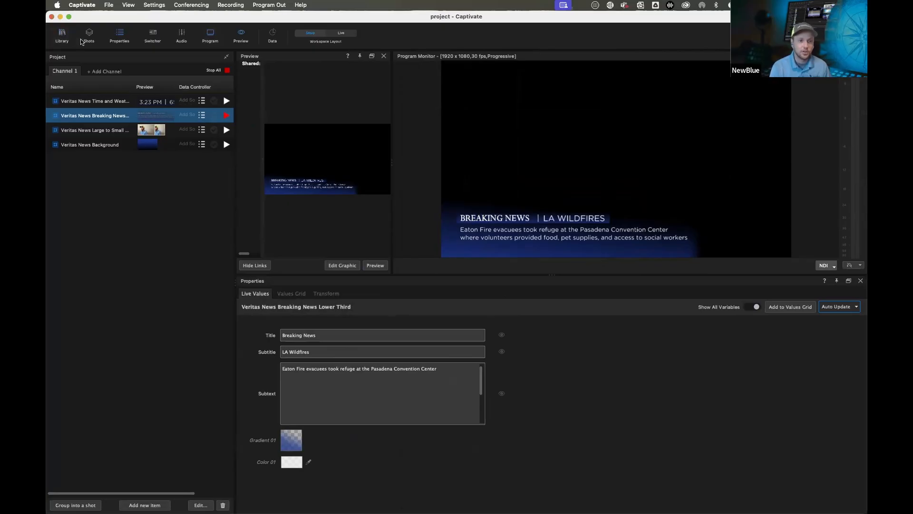
left_click(152, 37)
left_click(155, 40)
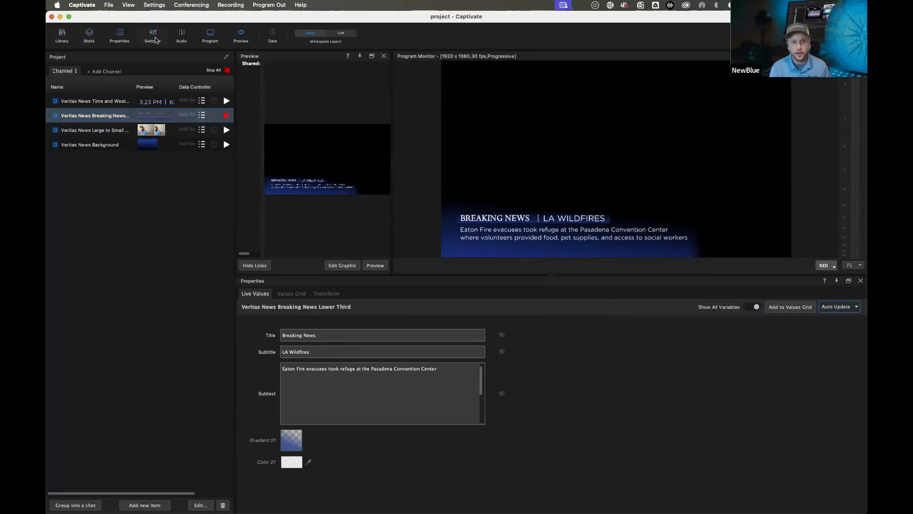
left_click(156, 40)
left_click(156, 40)
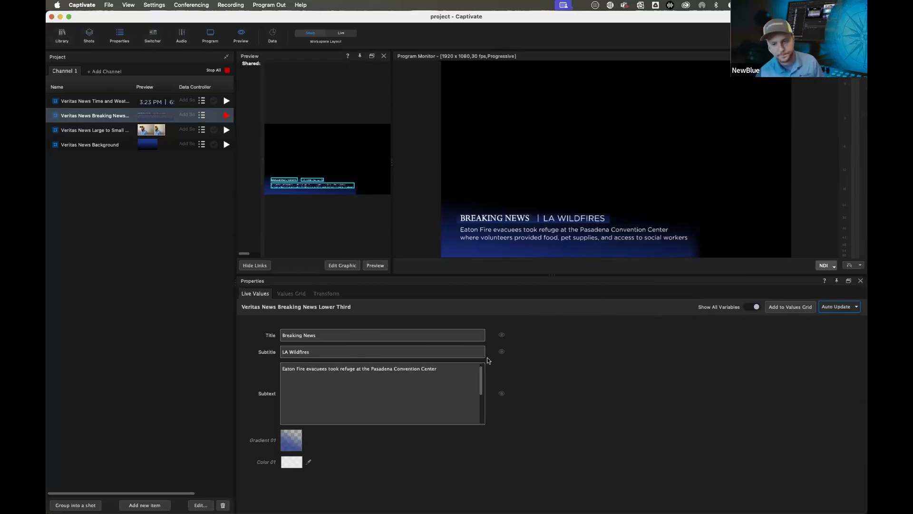
- Change the title of the Breaking News Lower Third to "NewBlue" while it is playing
left_click_drag(346, 337, 191, 318)
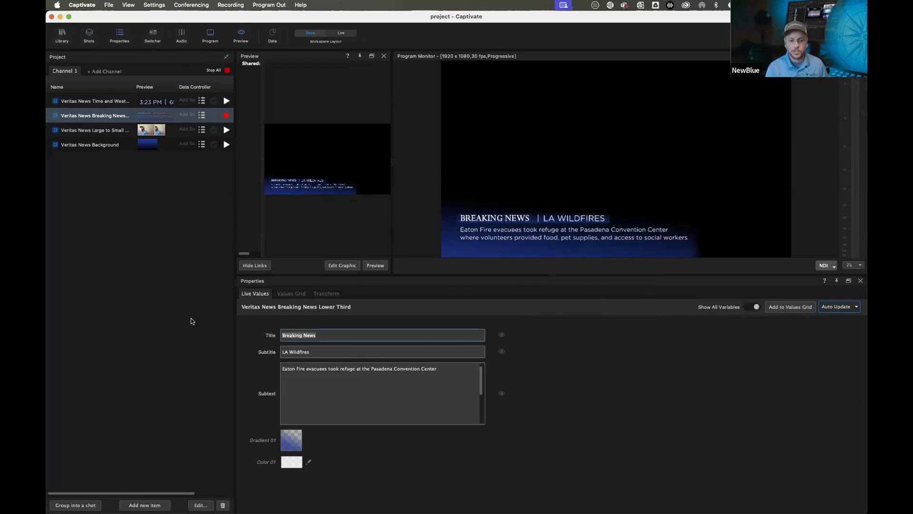
type("NewBlue")
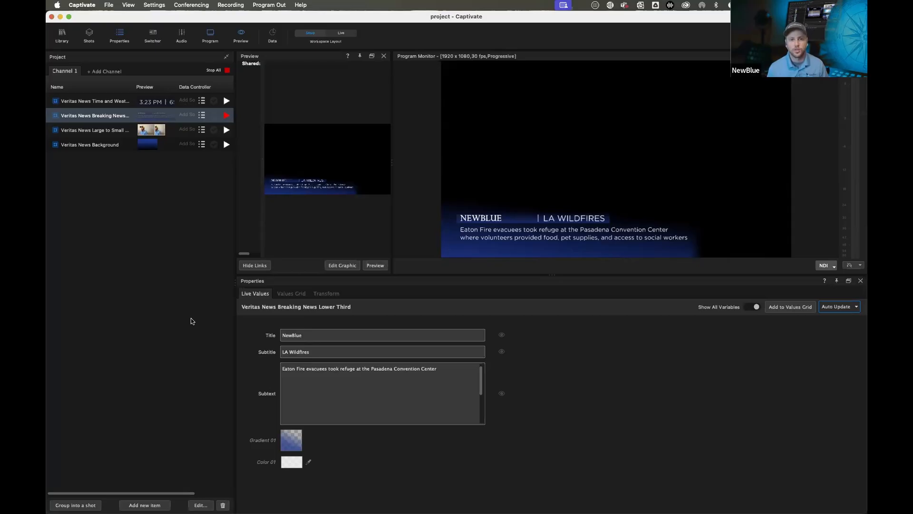
- Remove the line breaks from the subtext so "where volunteers provided food, pet supplies, and access to social workers" directly continues its first line
left_click(355, 379)
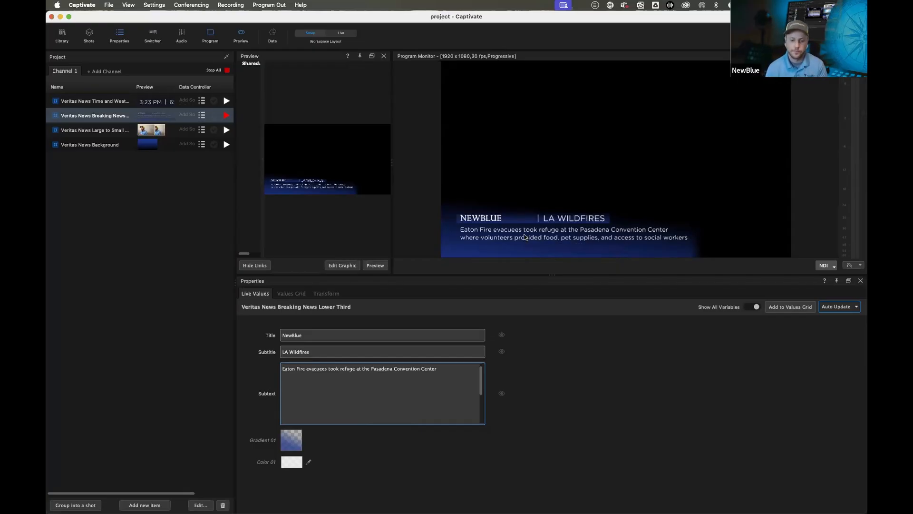
left_click(274, 461)
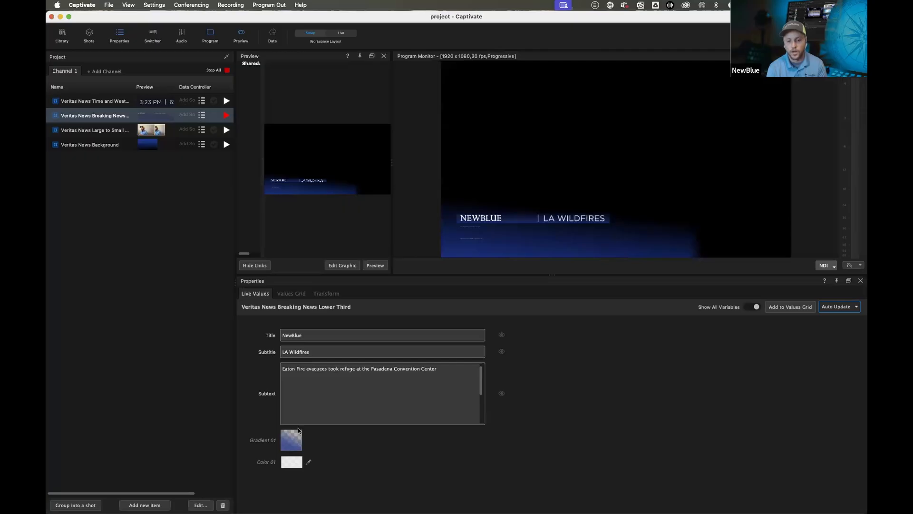
left_click(334, 393)
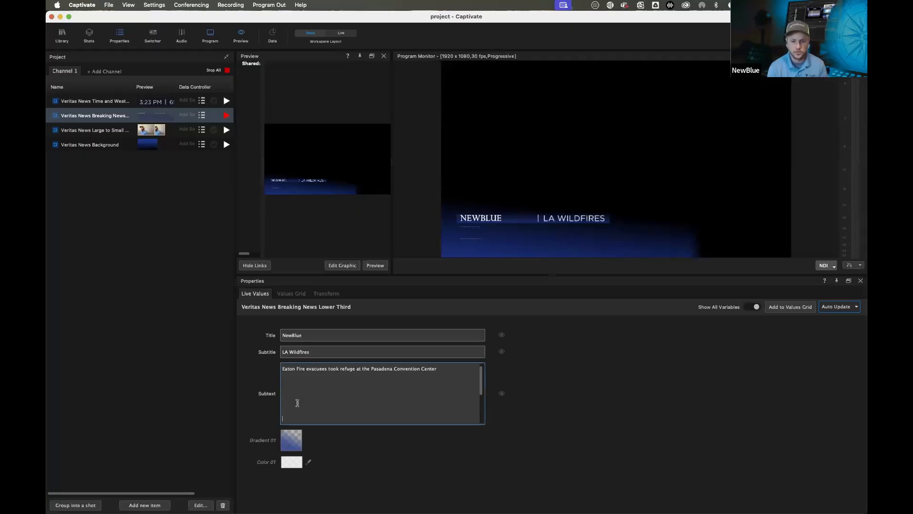
type("where volunteers provided food, pet supplies, and access to social workers")
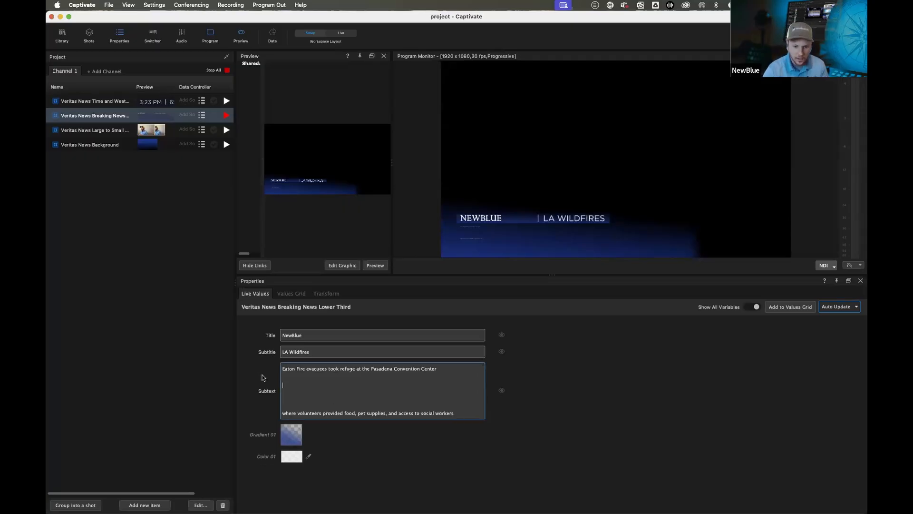
key("BackSpace")
key("BackSpace")
key("BackSpace")
key("BackSpace")
key("BackSpace")
key("BackSpace")
key("BackSpace")
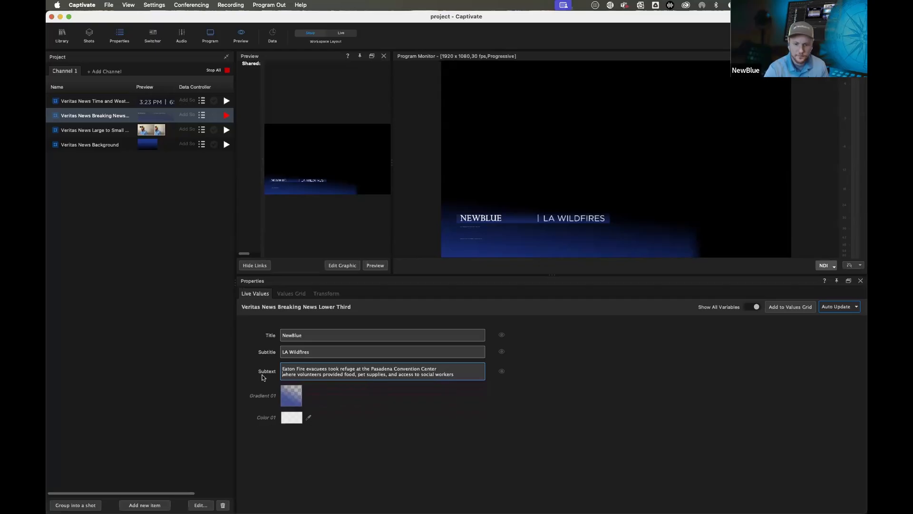
key("BackSpace")
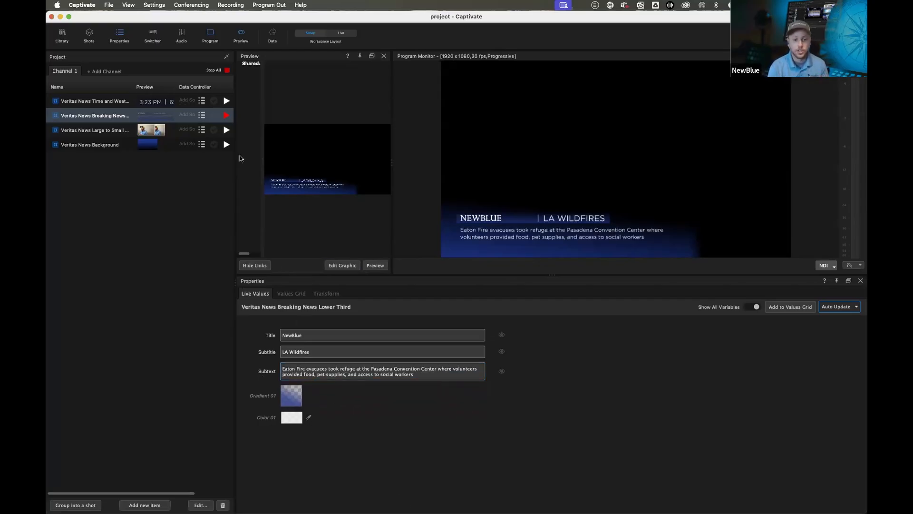
- Take the lower third off air, recolor both stops of its Gradient 01 to red shades, and play it again
left_click(227, 115)
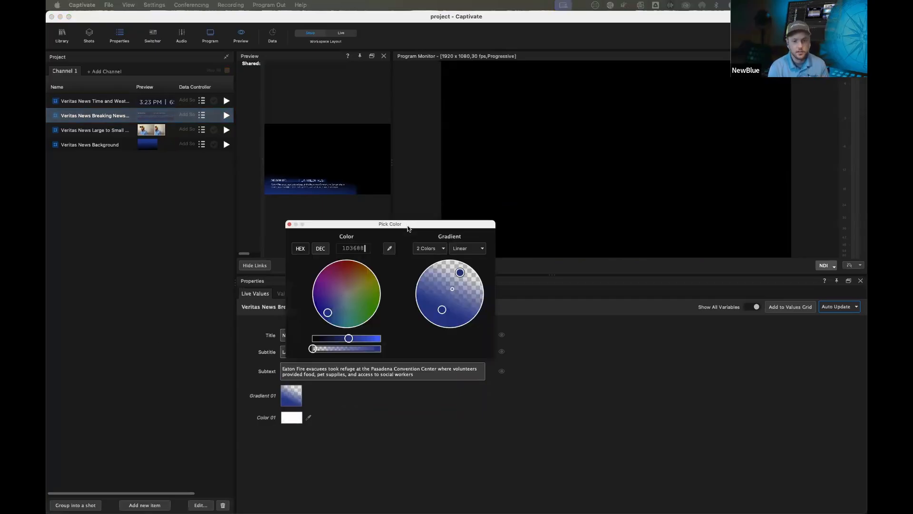
left_click_drag(408, 224, 445, 224)
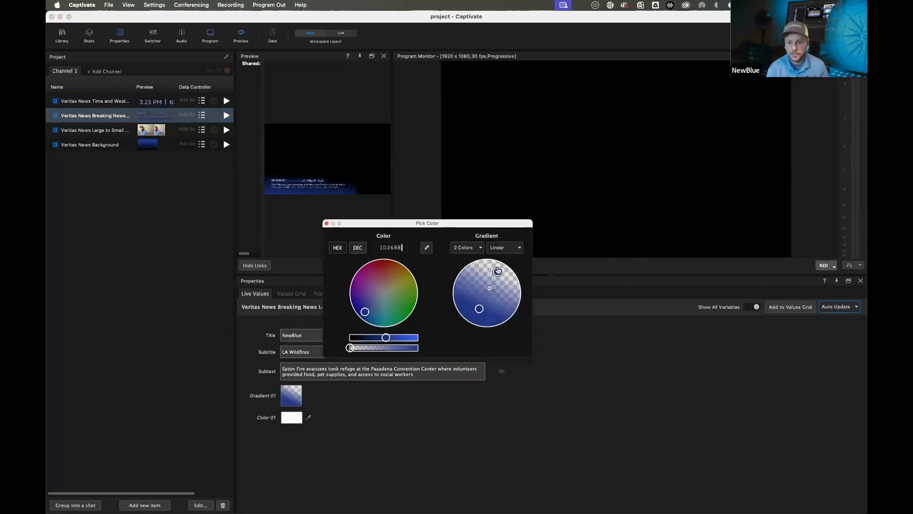
left_click(395, 261)
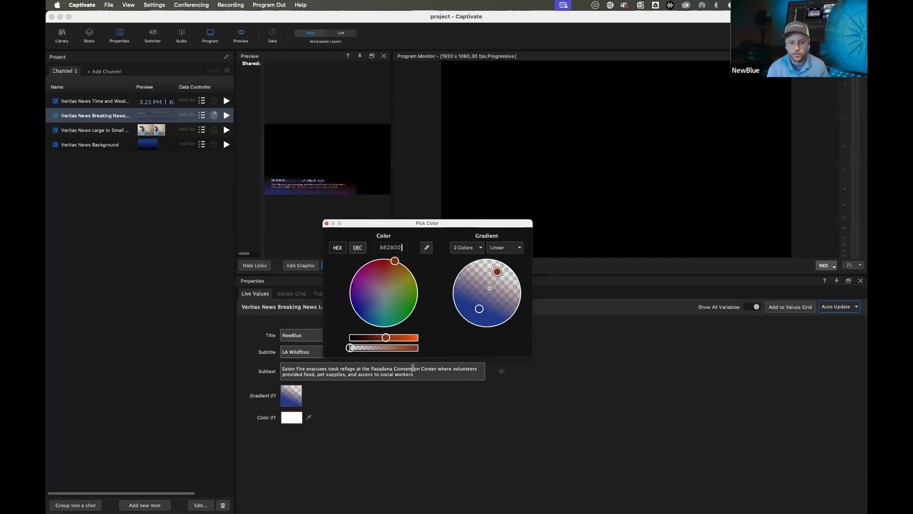
left_click(478, 309)
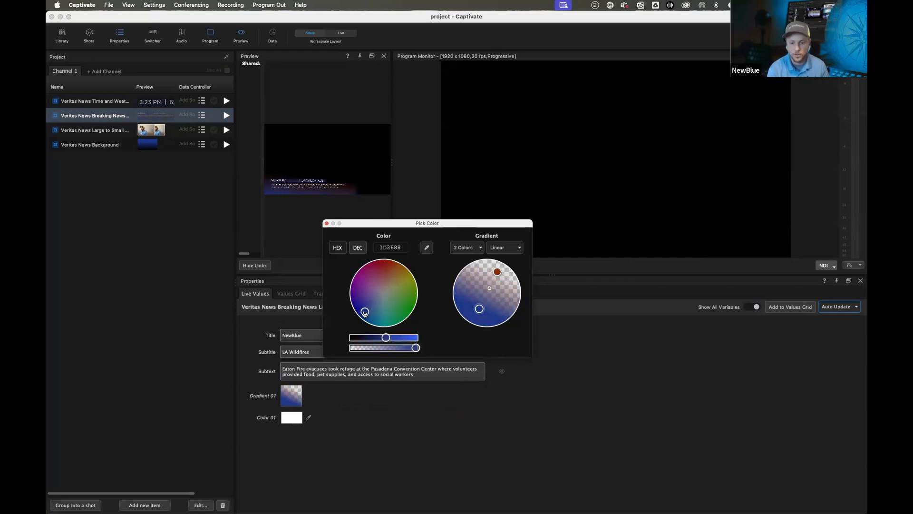
left_click(388, 259)
left_click(326, 223)
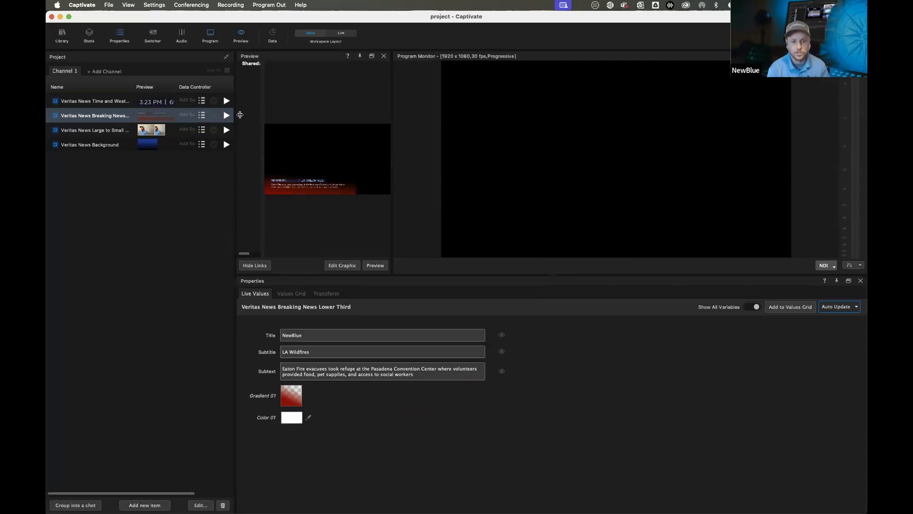
left_click(226, 115)
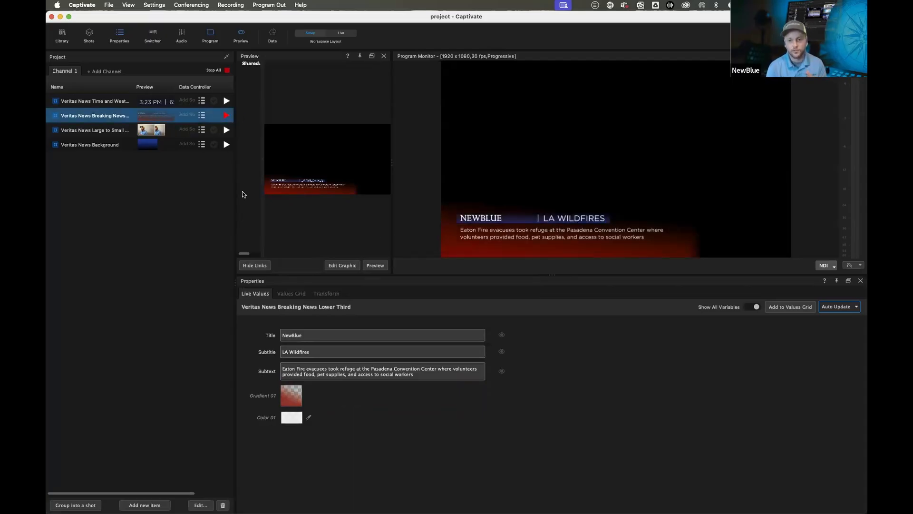
- Take the lower third off air and add a values grid row: "Breaking News", "NewBlue Webinar", "Everyone says that this is going great"
left_click(227, 115)
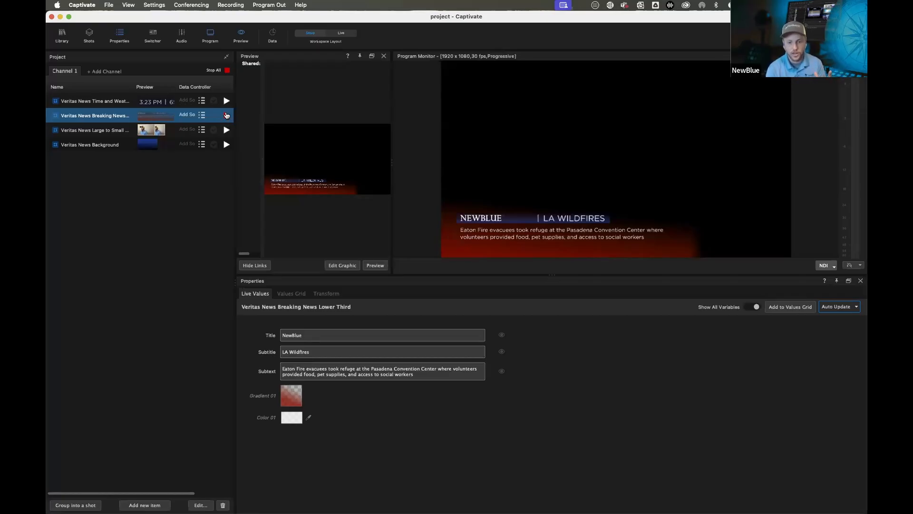
left_click(292, 295)
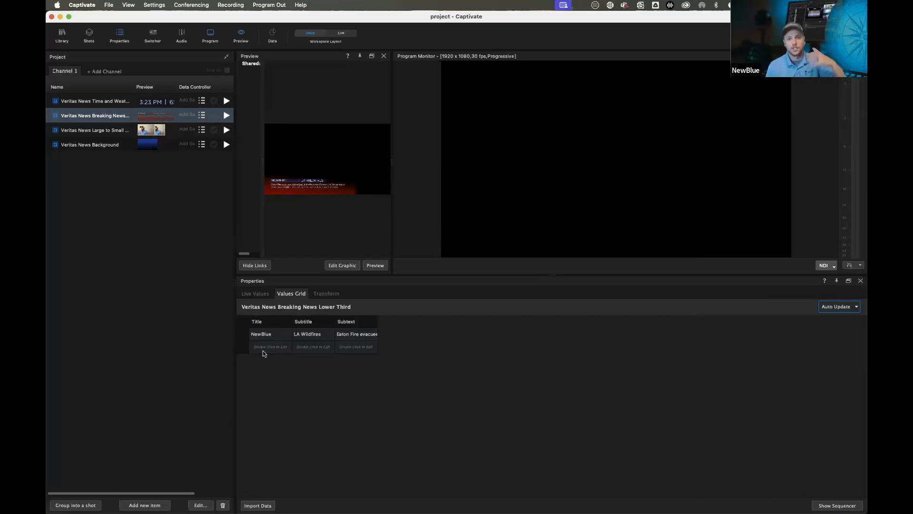
double_click(264, 347)
type("B")
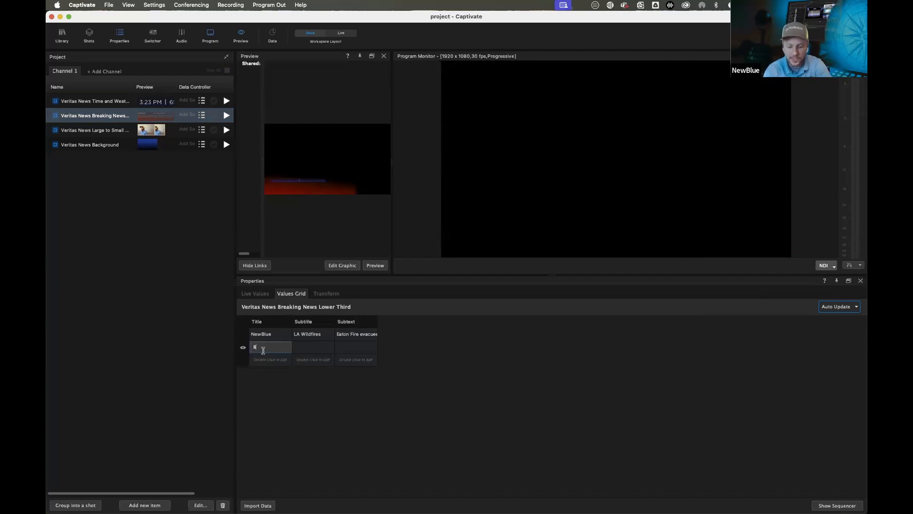
type("reaking New")
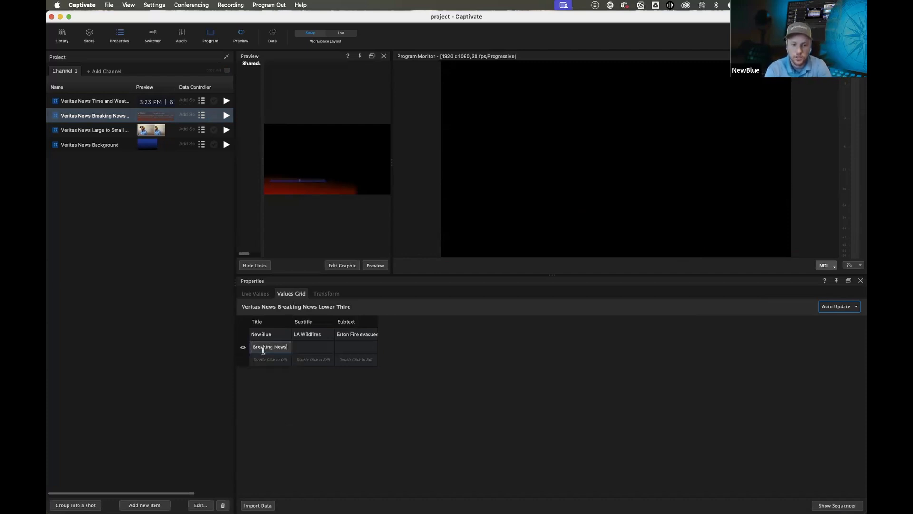
type("s")
key("Tab")
type("N")
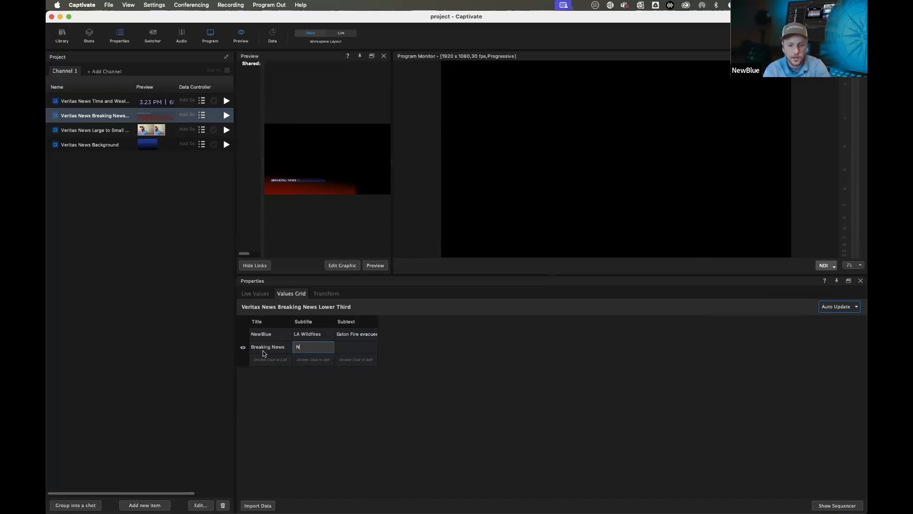
type("ewBlue Webinar")
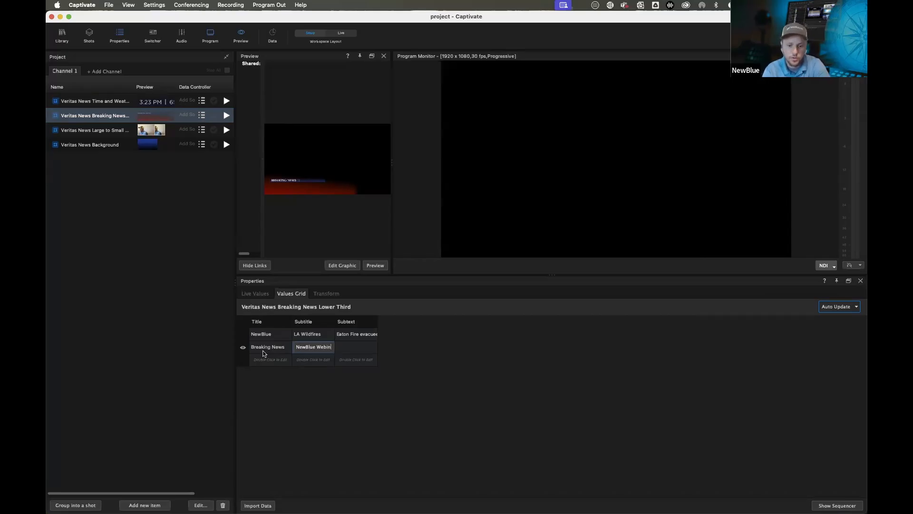
key("Tab")
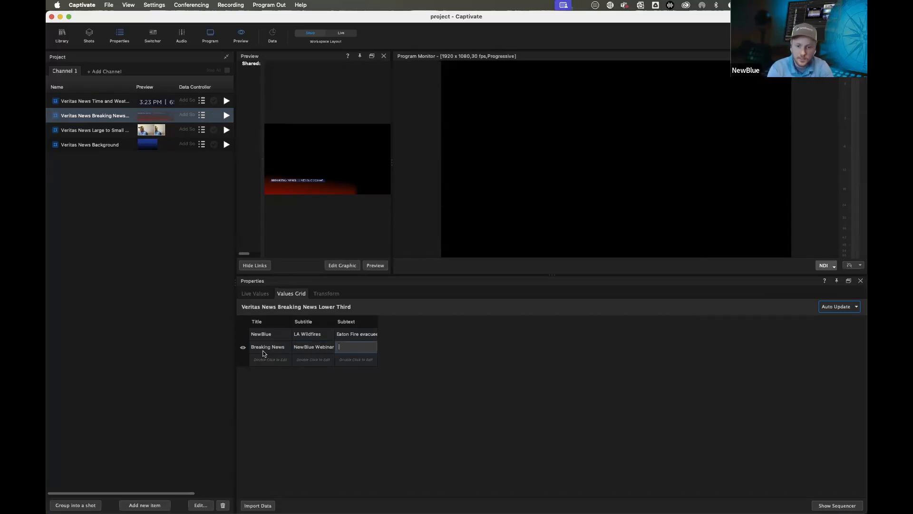
type("Everyone says t")
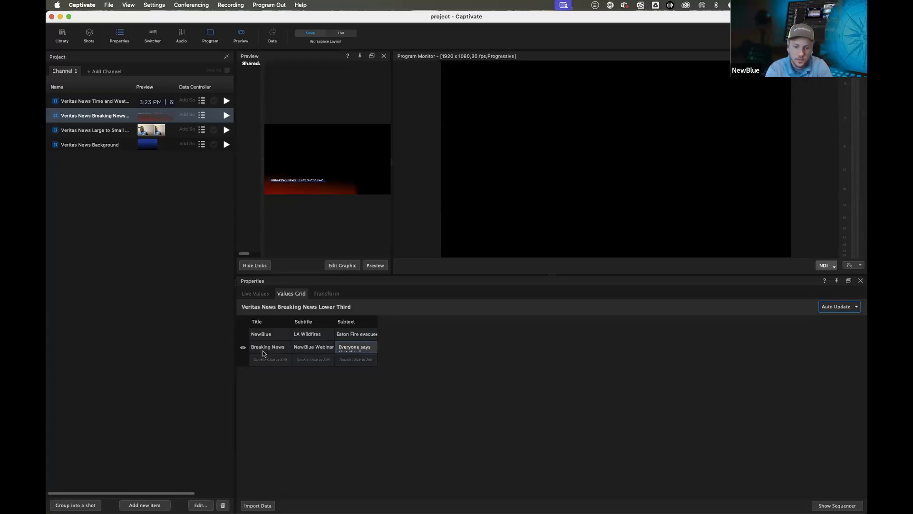
key("Return")
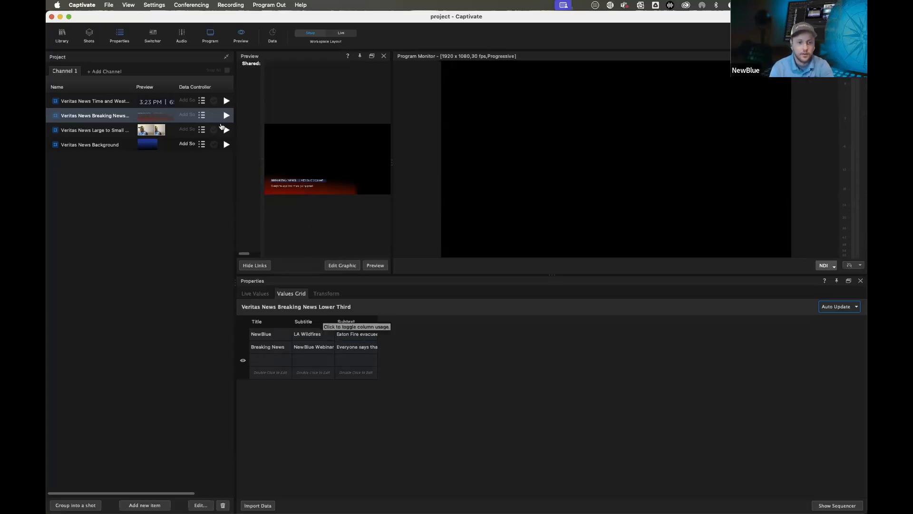
- Play the lower third, switch live between the "Breaking News" and "NewBlue" grid rows, and take it off air
left_click(227, 115)
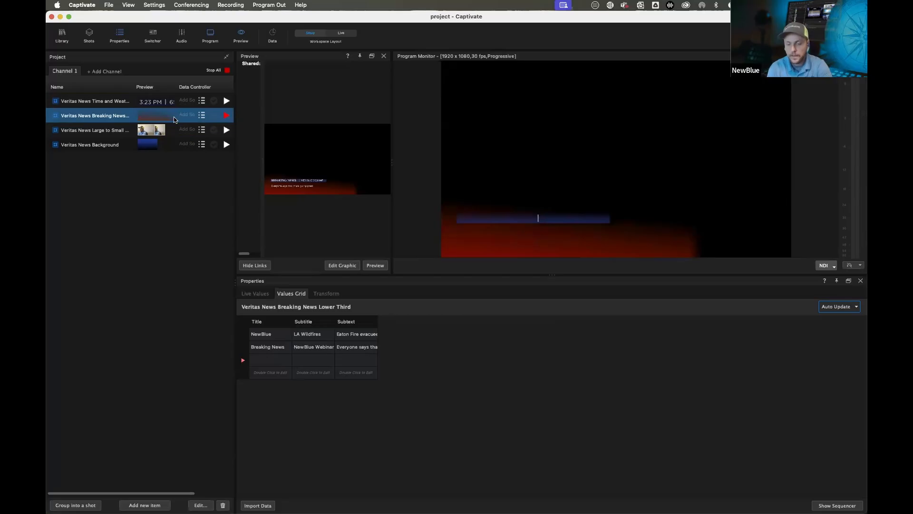
left_click(244, 350)
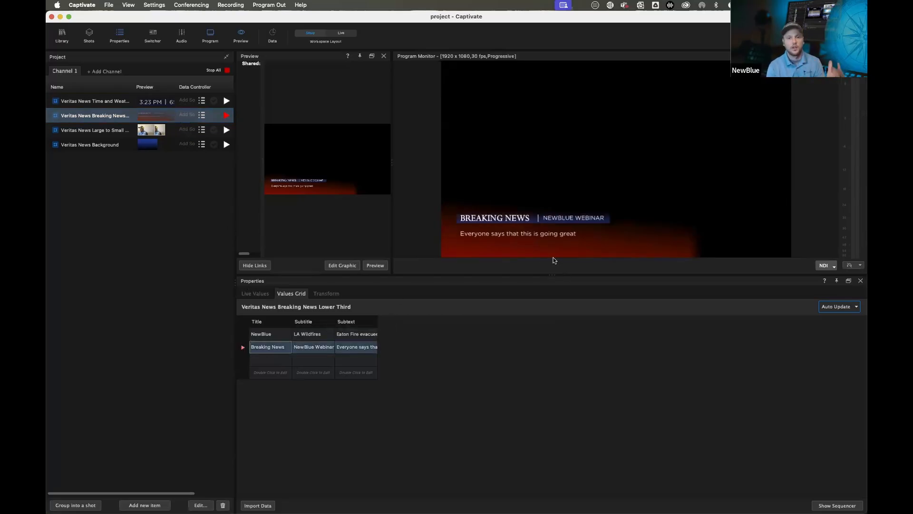
left_click(244, 335)
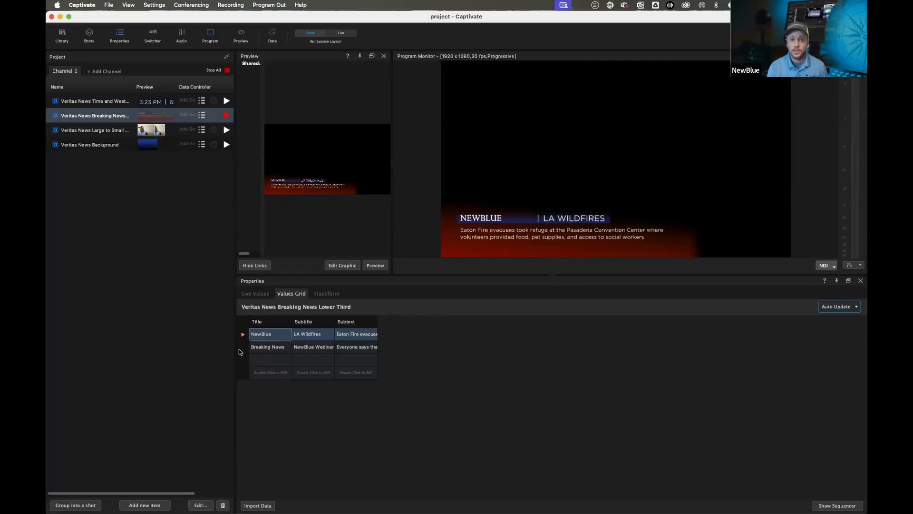
left_click(239, 350)
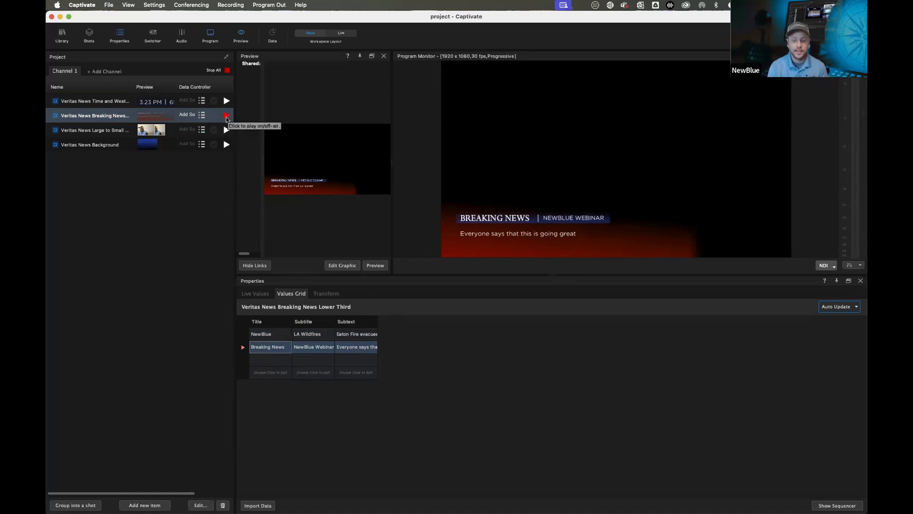
left_click(250, 333)
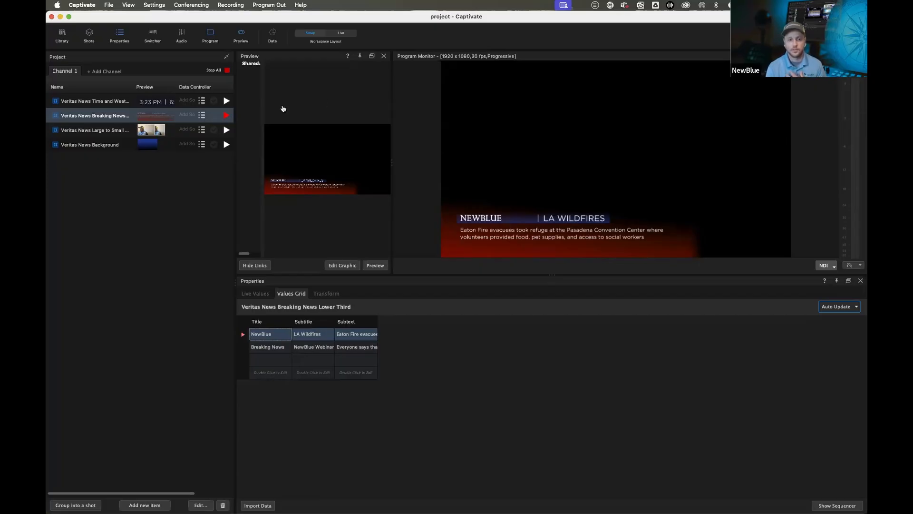
left_click(226, 116)
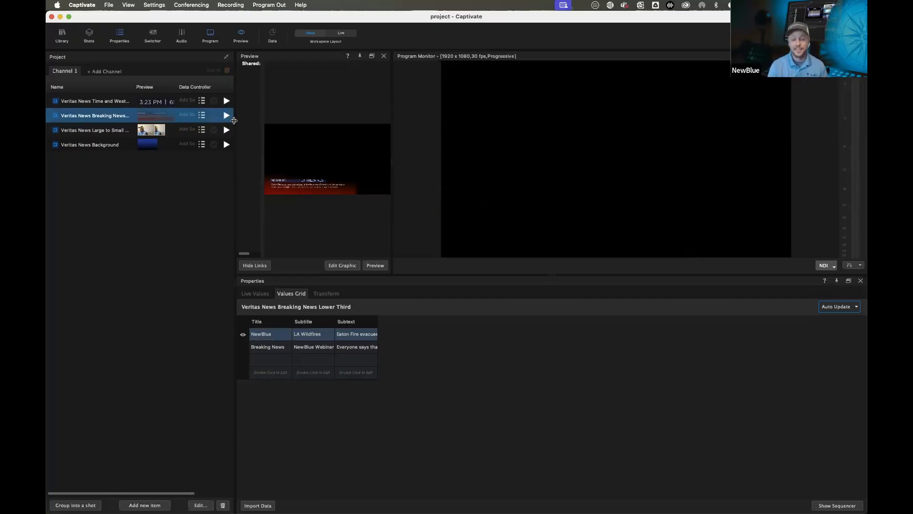
- Widen the project list and assign a new General spreadsheet input as the data controller of the Breaking News Lower Third
left_click_drag(235, 123, 307, 123)
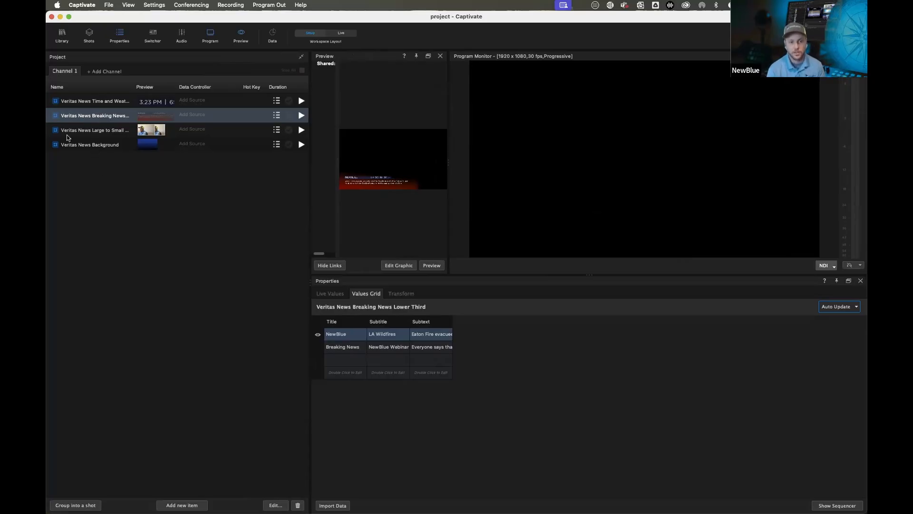
left_click(93, 118)
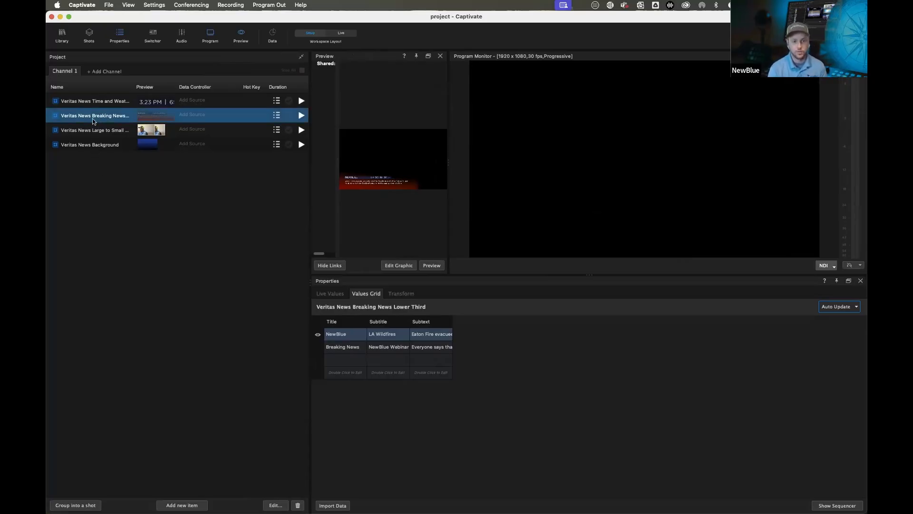
left_click(186, 115)
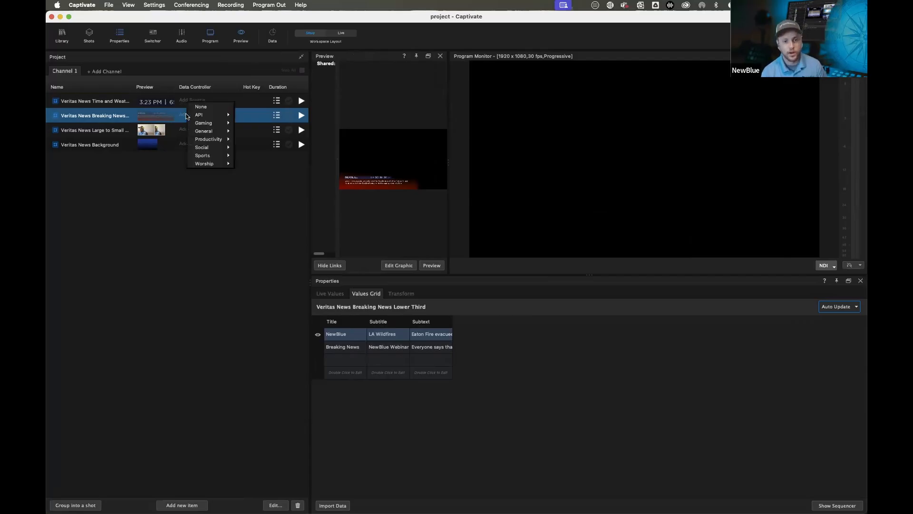
mouse_move(212, 128)
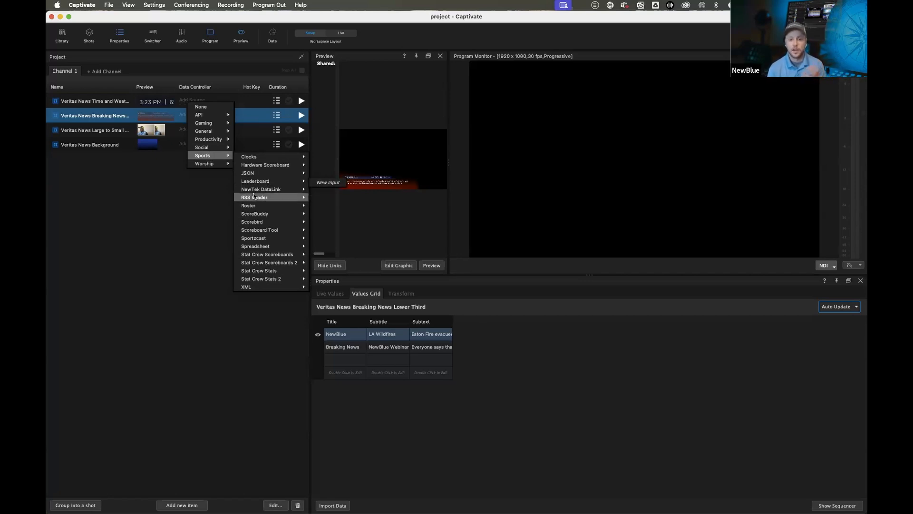
mouse_move(265, 191)
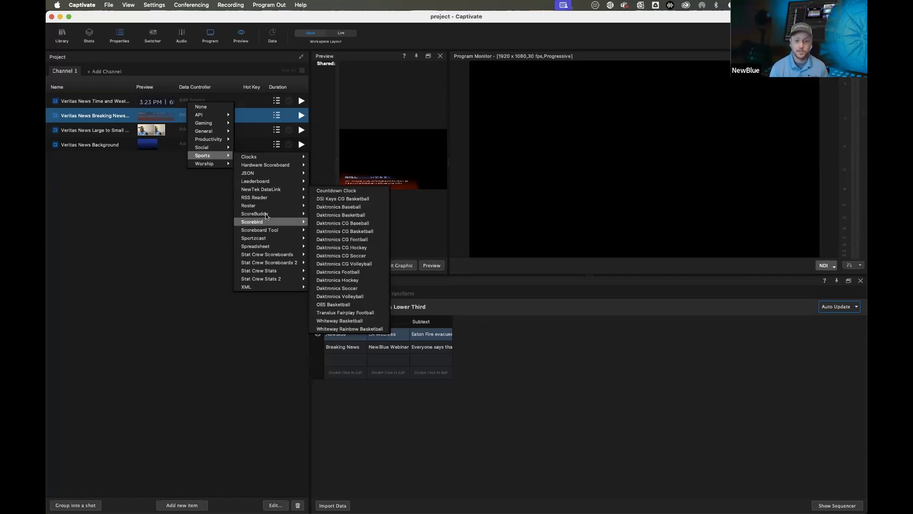
mouse_move(261, 225)
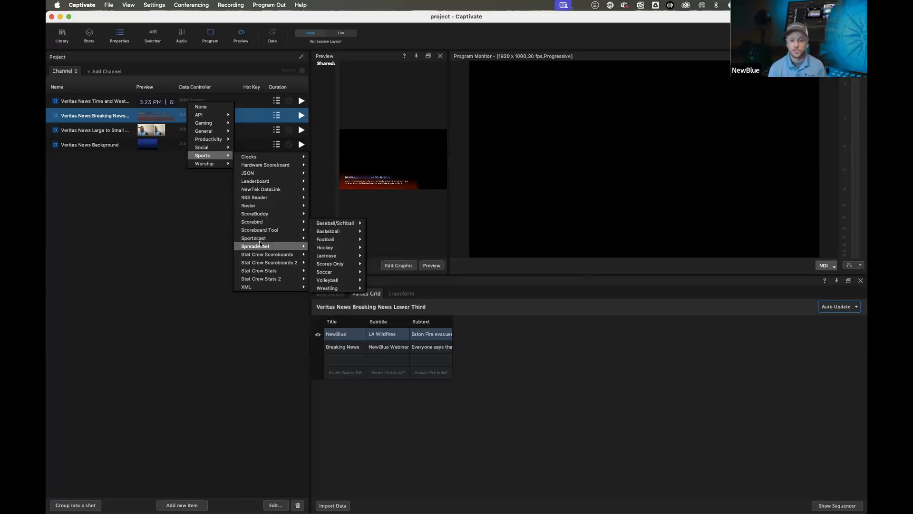
mouse_move(257, 256)
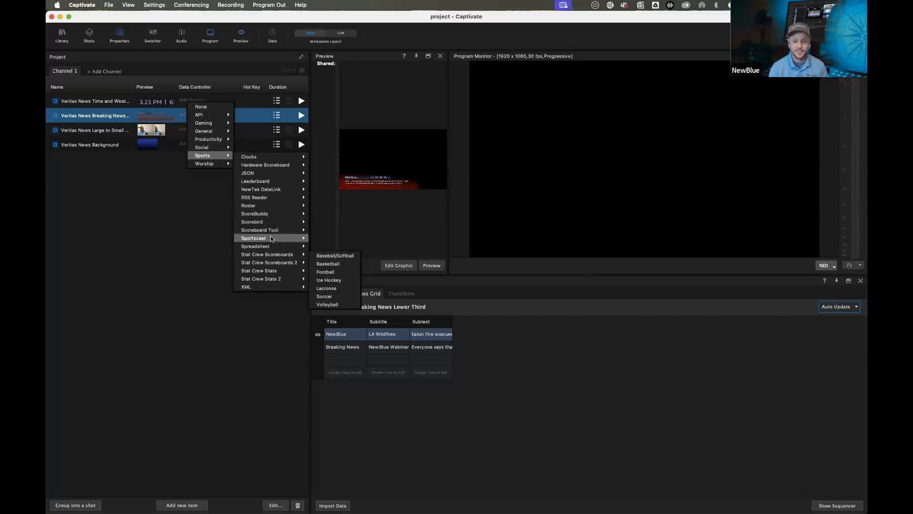
mouse_move(272, 238)
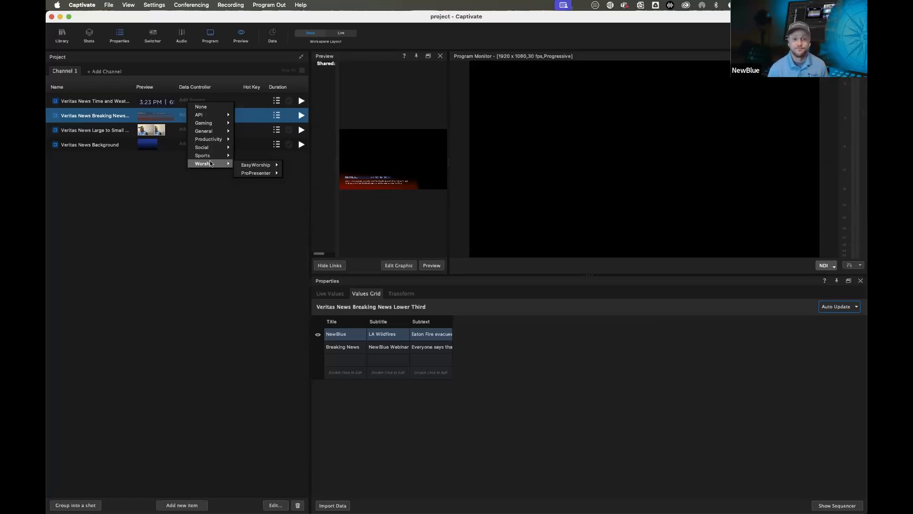
mouse_move(203, 133)
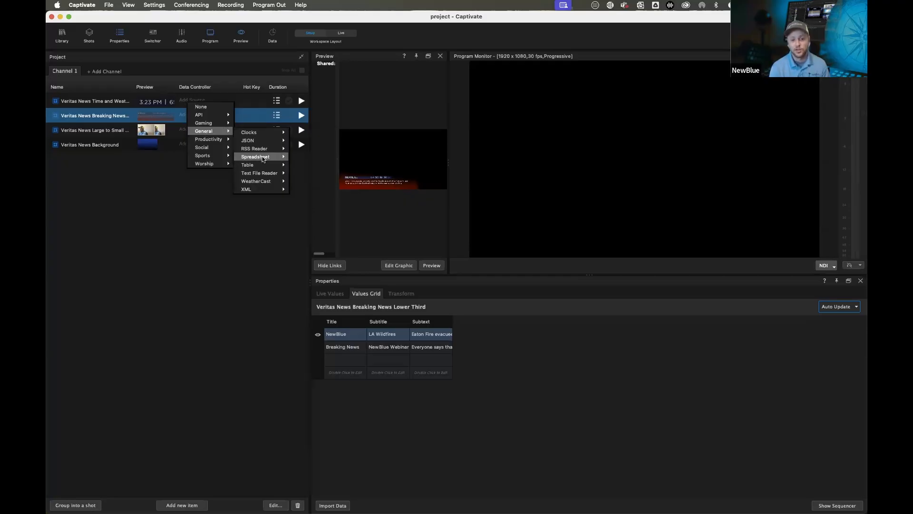
mouse_move(263, 158)
left_click(308, 159)
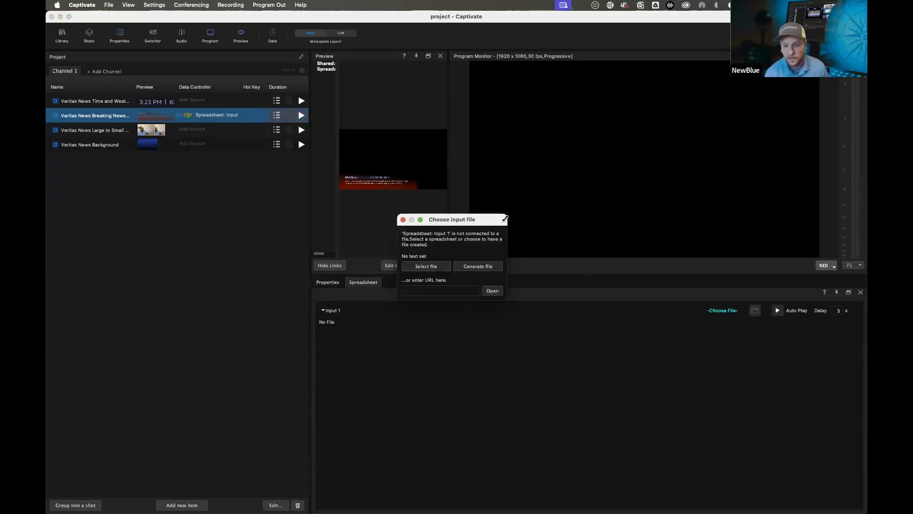
- Connect the spreadsheet input to news_items.csv and arrange the Spreadsheet panel side by side with Properties
left_click_drag(505, 219, 471, 194)
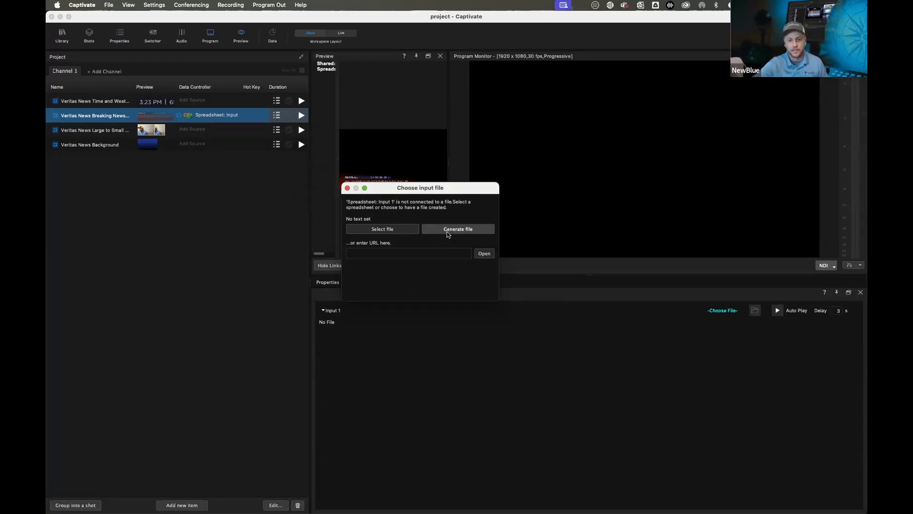
left_click(380, 233)
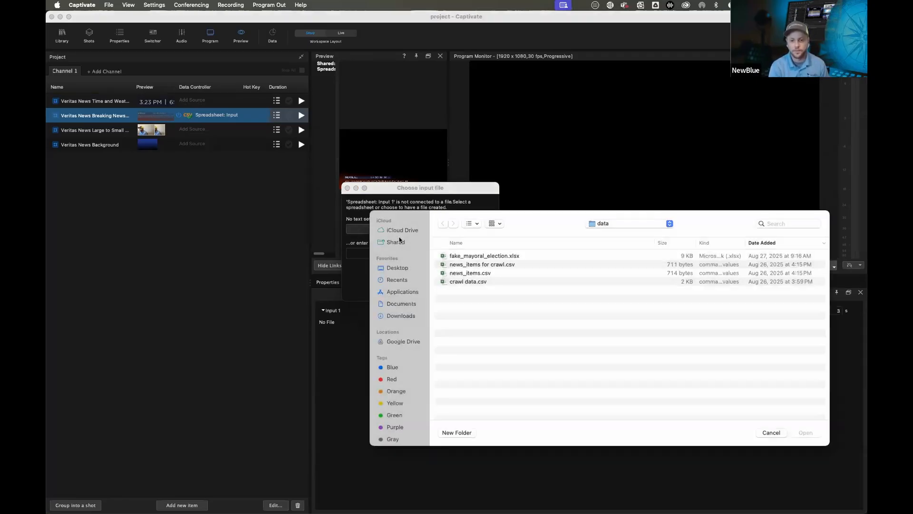
left_click(473, 275)
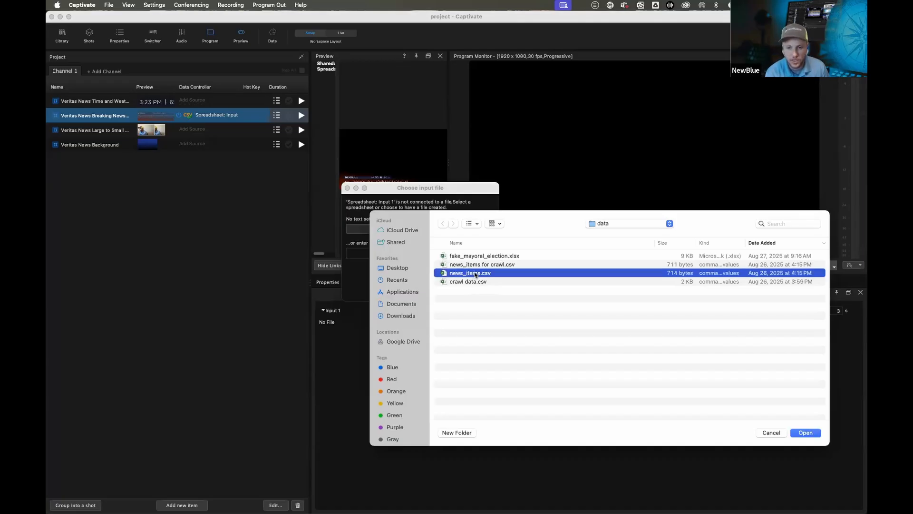
double_click(446, 275)
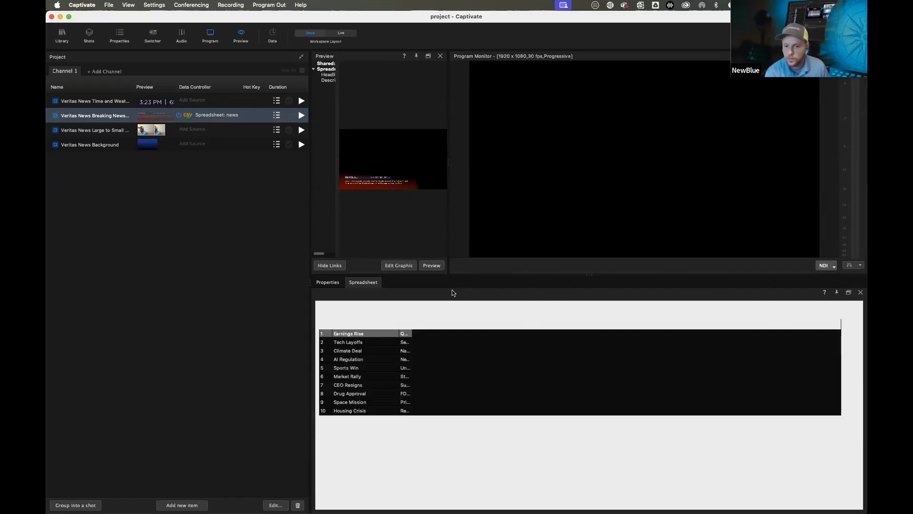
left_click_drag(402, 300, 374, 296)
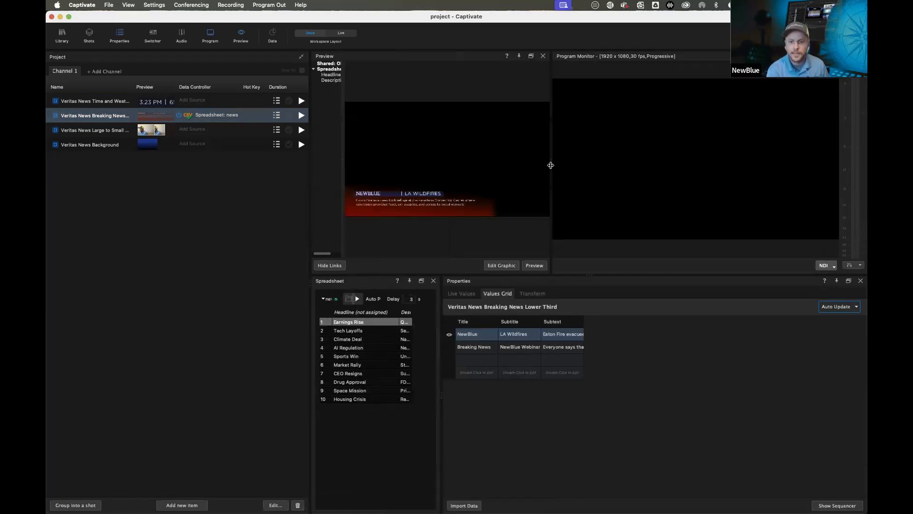
left_click_drag(341, 122, 302, 124)
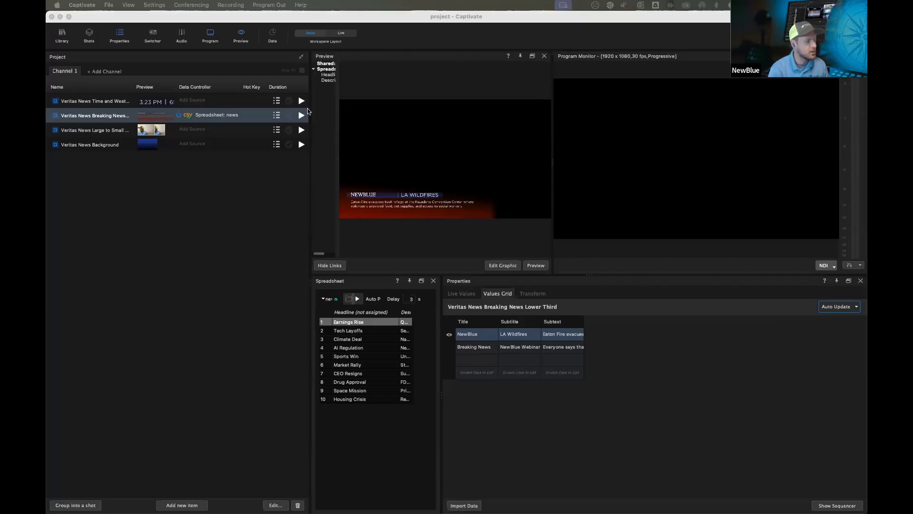
- Switch to Excel and examine the Headline and Description columns of news_items at a larger zoom
left_click_drag(46, 43, 518, 95)
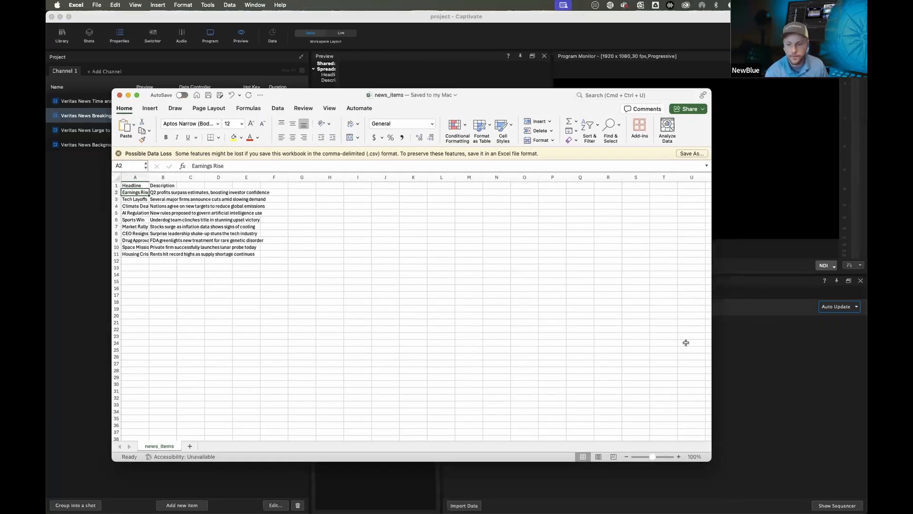
left_click(679, 457)
left_click(678, 457)
left_click(679, 456)
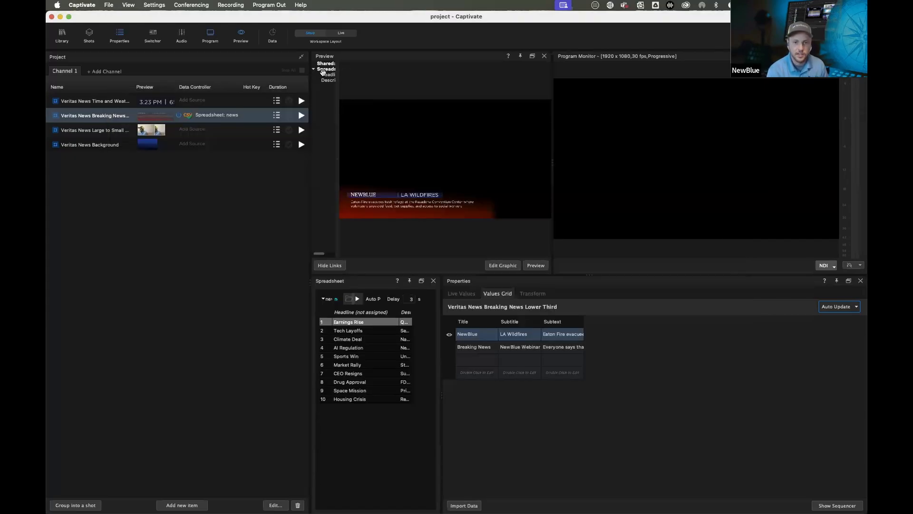
- Back in Captivate, link the spreadsheet's Headline field to the title text of the Breaking News Lower Third
left_click(346, 71)
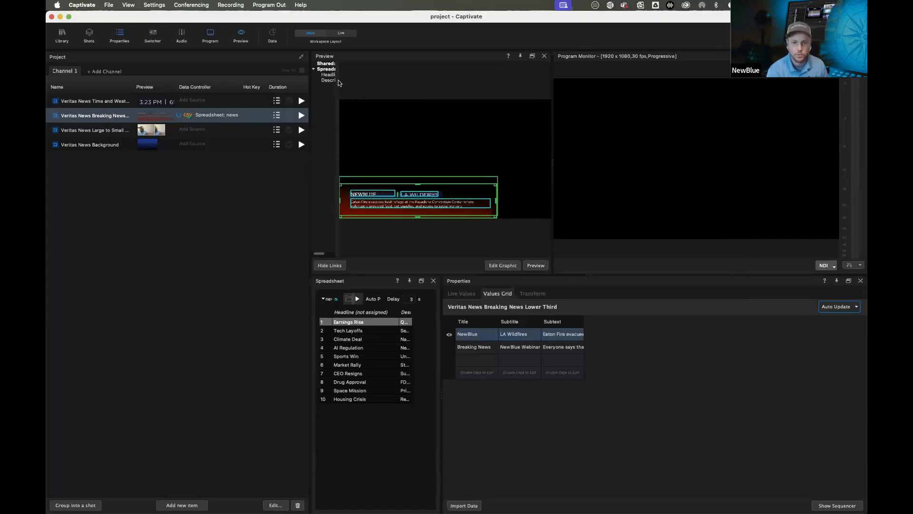
left_click_drag(327, 74, 367, 197)
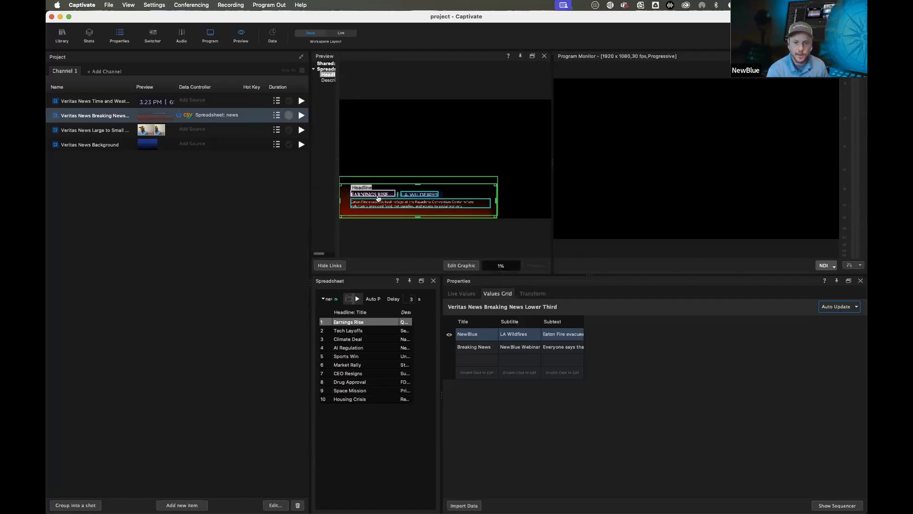
- Link the spreadsheet's Description field to the lower third's subtext and play it live with the Climate Deal and Sports Win rows
left_click_drag(327, 80, 366, 203)
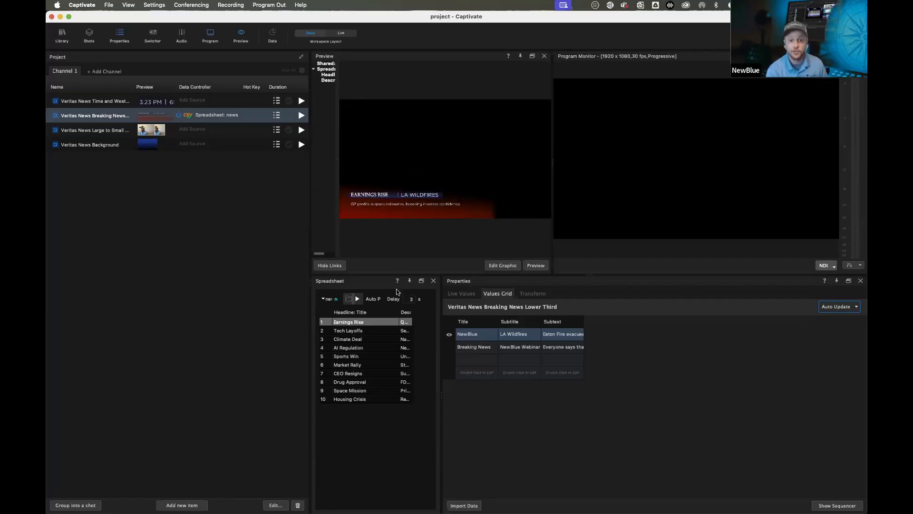
left_click(300, 116)
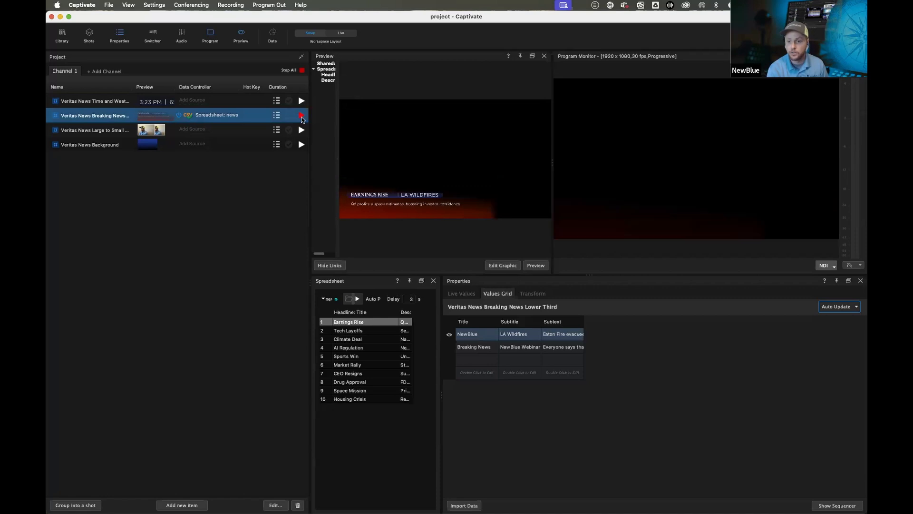
left_click(343, 340)
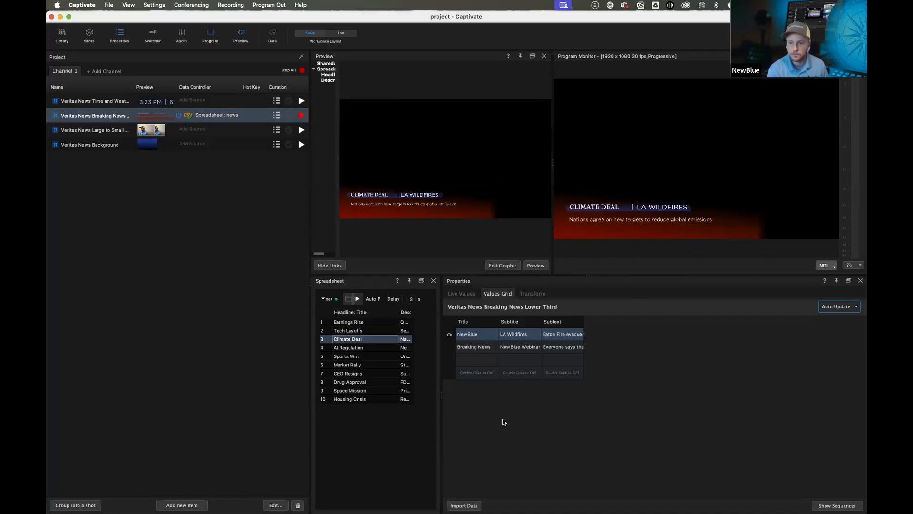
left_click(345, 355)
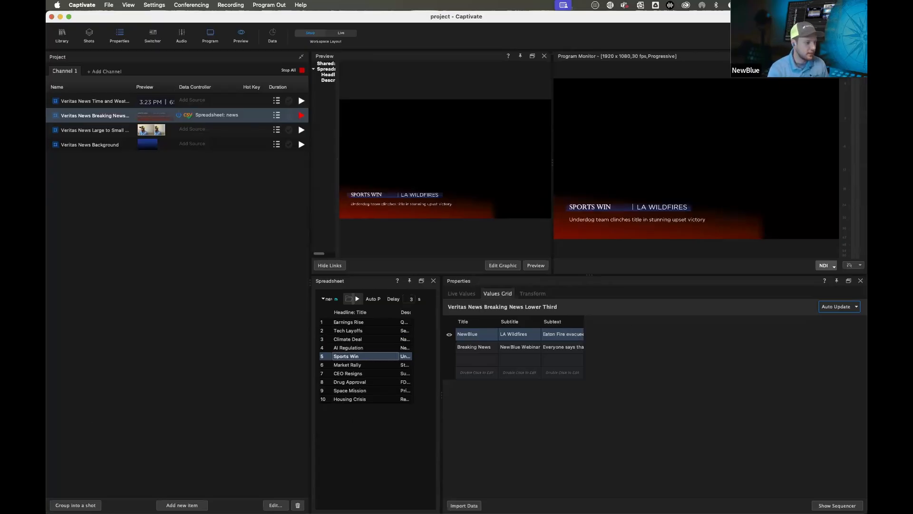
- Switch to Excel, add a row with headline "NewBlue Webinar" and description "people less sure how great its going" below the last item, and save news_items
key("super+Tab")
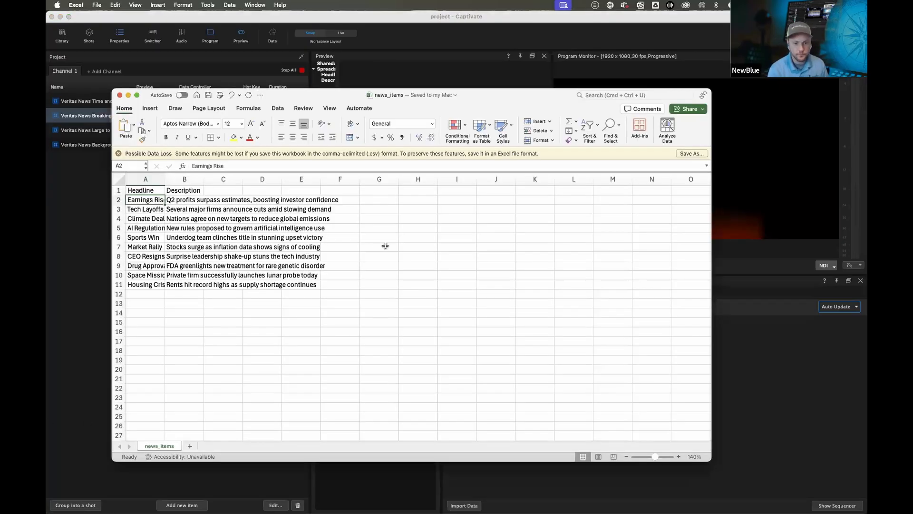
left_click(147, 294)
type("NewBl")
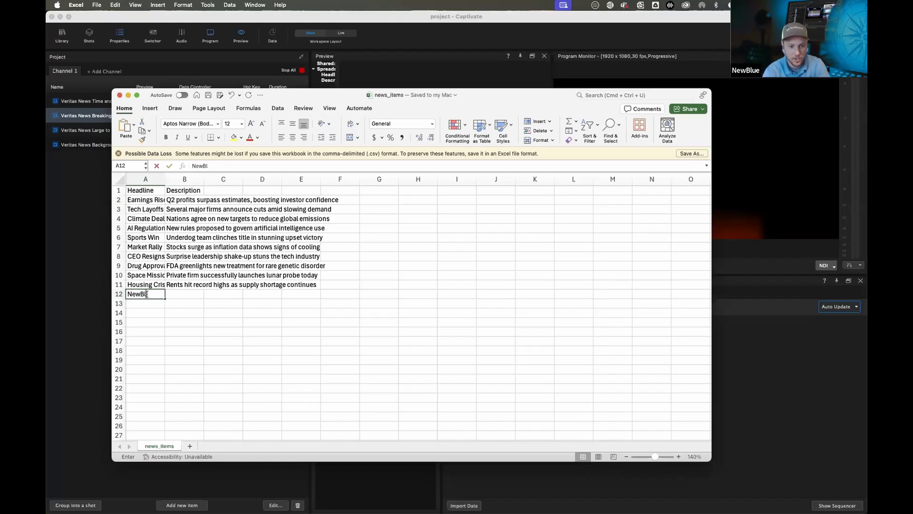
type("ue Webinar")
key("Tab")
type("pe")
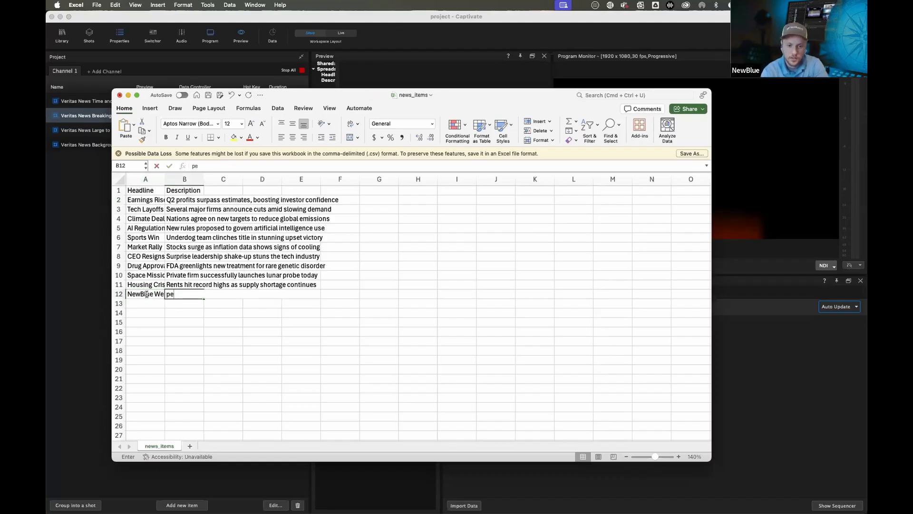
type("ople less sure how g")
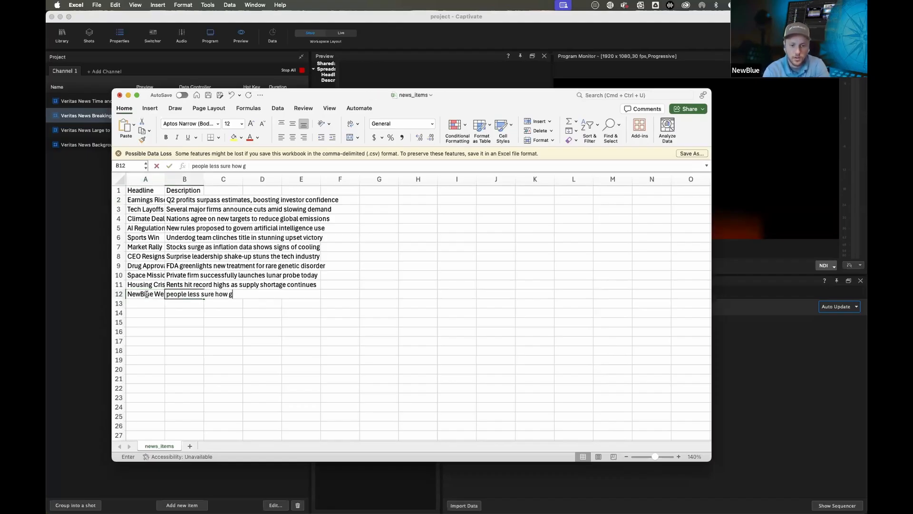
type("reat its going")
key("Return")
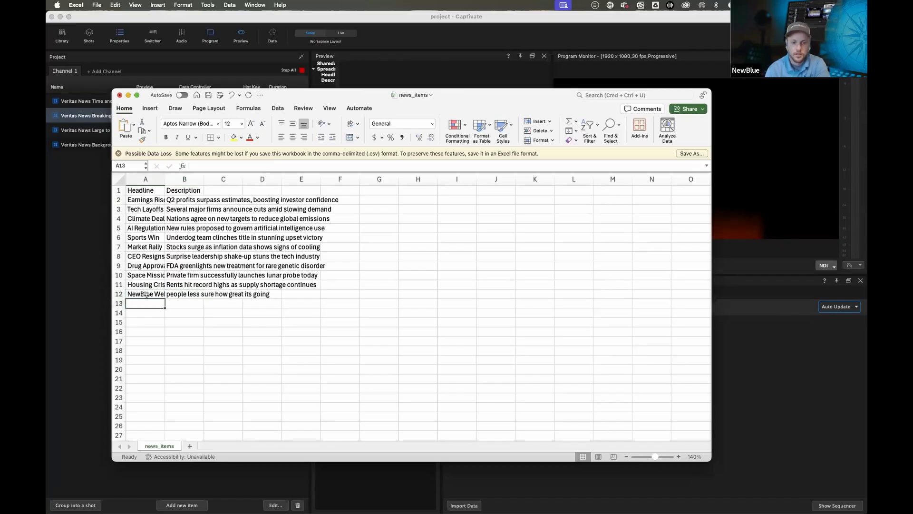
key("super+s")
- Back in Captivate, show the NewBlue Webinar spreadsheet row on the live lower third
key("super+Tab")
left_click(371, 408)
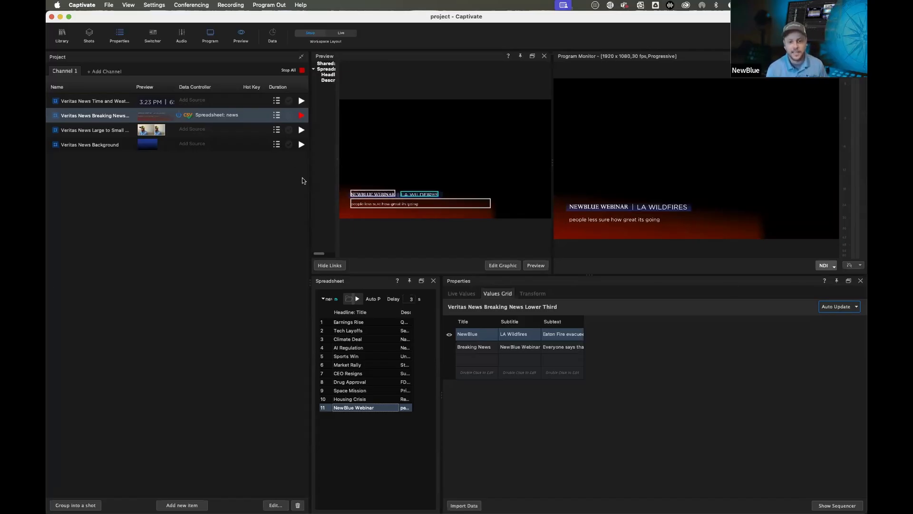
- Recolour both stops of the Breaking News Lower Third's Gradient 01 from red to dark blue in its live values
left_click(470, 296)
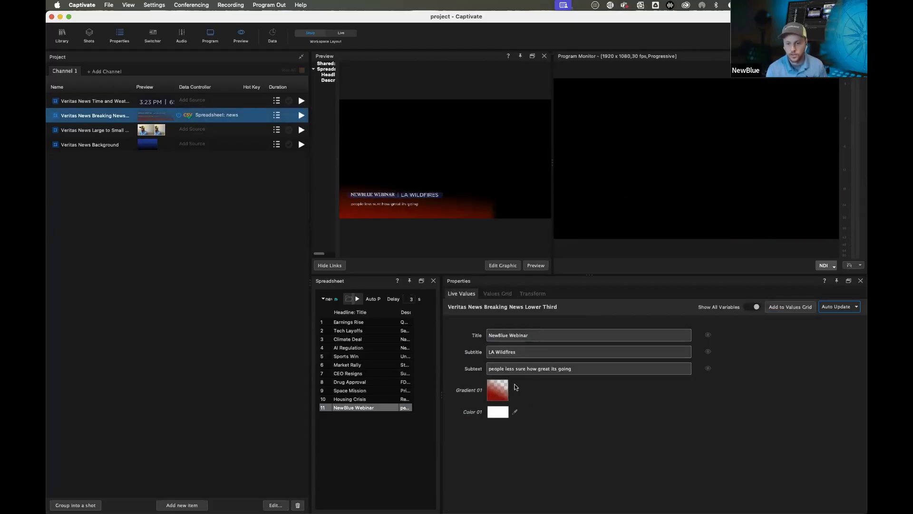
left_click_drag(47, 210, 629, 238)
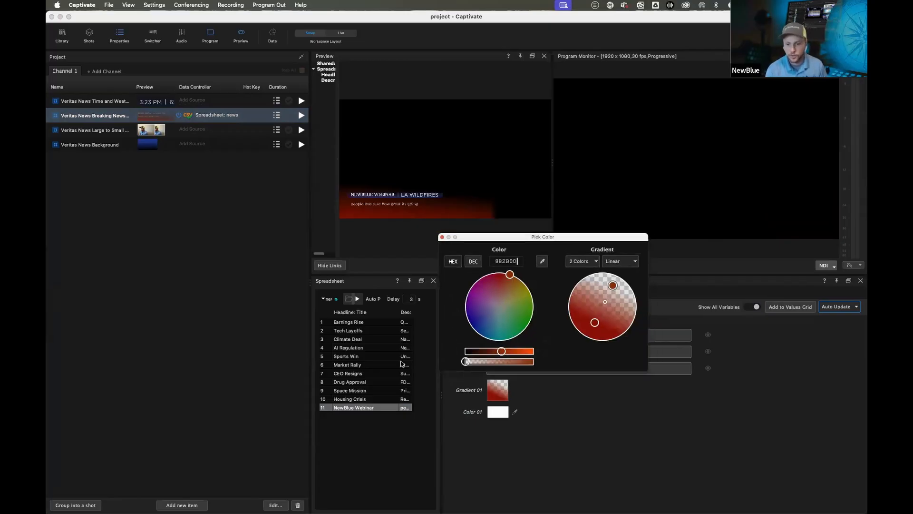
left_click_drag(510, 275, 472, 327)
left_click(595, 323)
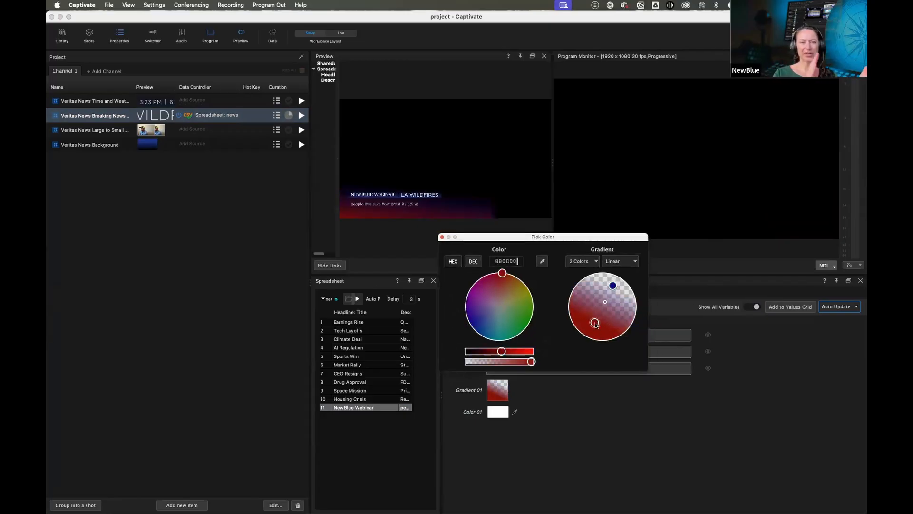
left_click_drag(502, 275, 474, 330)
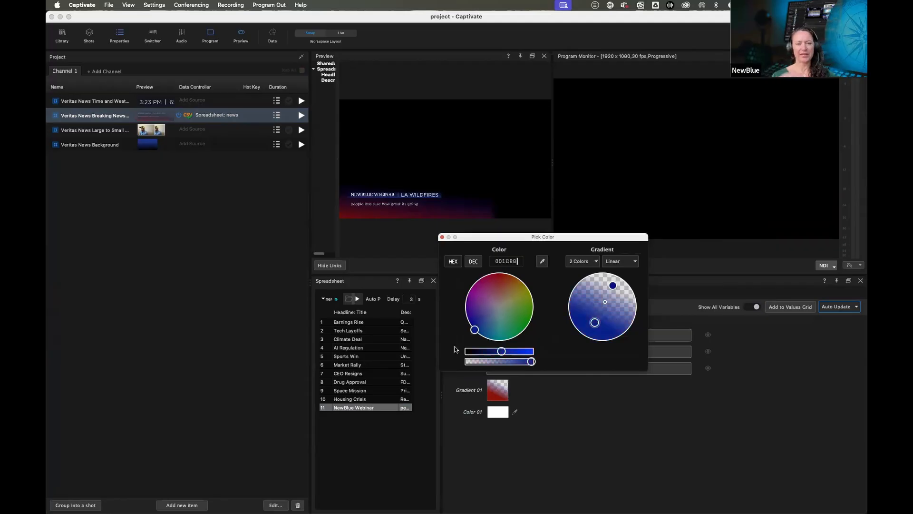
left_click(442, 237)
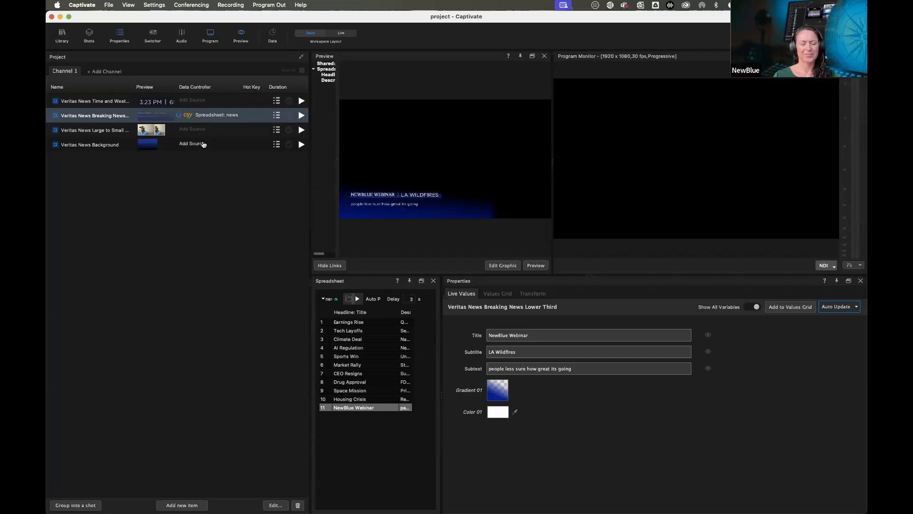
- Narrow the project list, open the Veritas News Time and Weather Bug for editing, and examine its time and temperature elements up close
left_click(91, 102)
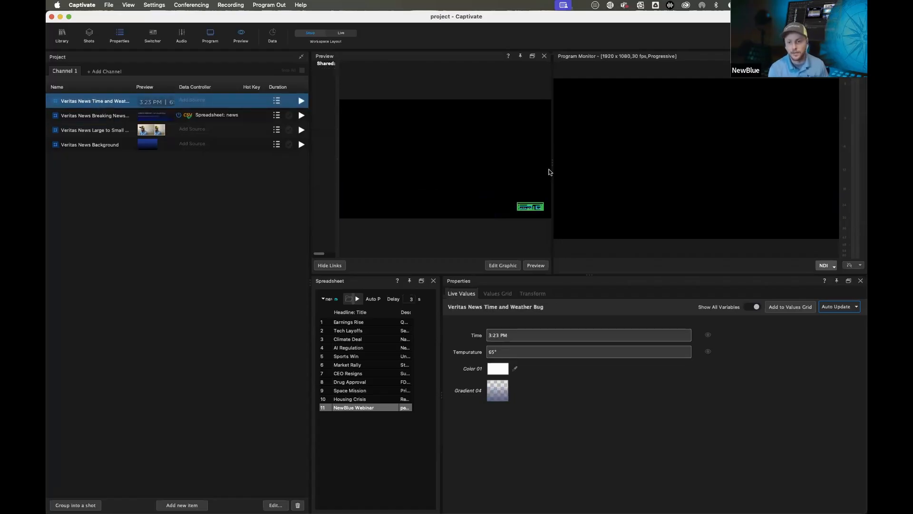
left_click_drag(309, 180, 281, 180)
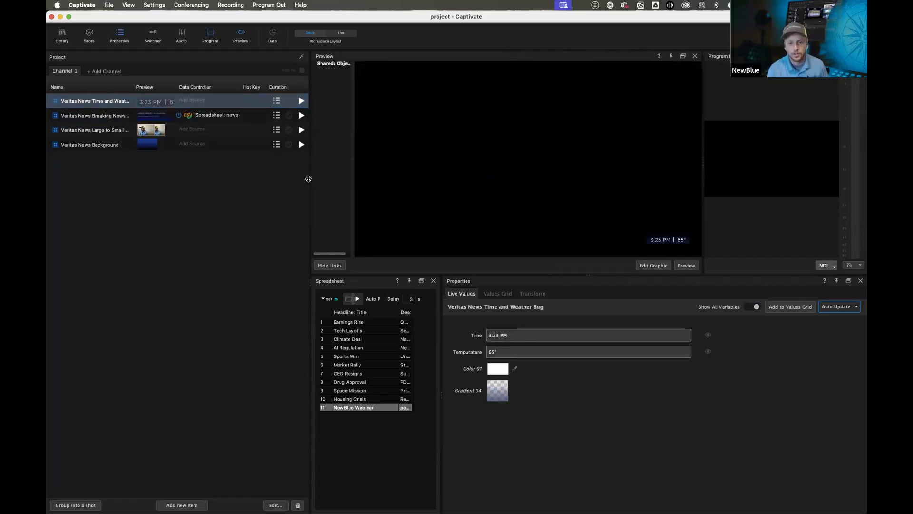
left_click(249, 505)
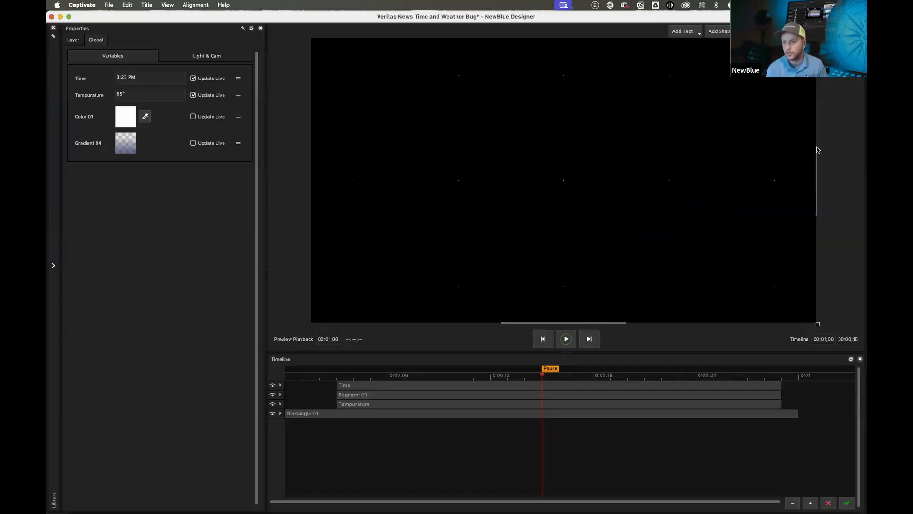
left_click_drag(818, 215, 810, 326)
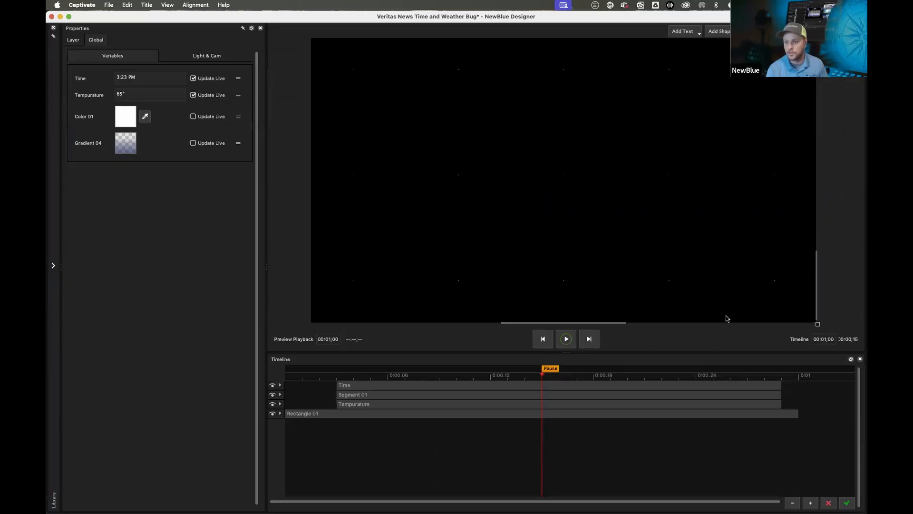
left_click_drag(625, 326, 833, 324)
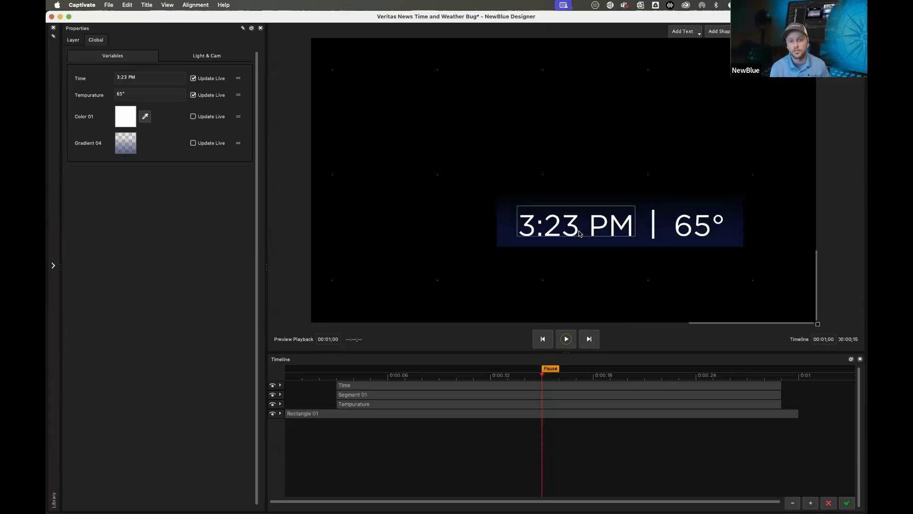
left_click(849, 506)
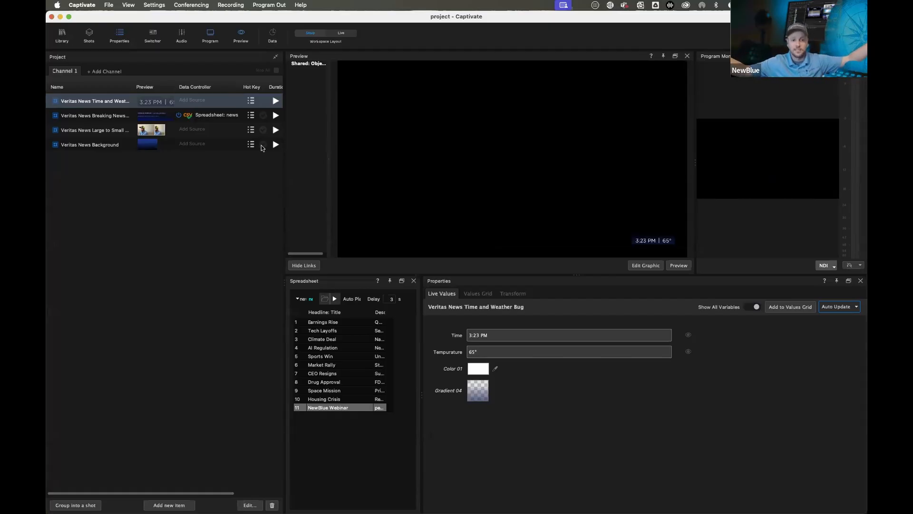
- Assign the General System Time clock as the Time and Weather Bug's data controller and link its Time field to the time text
left_click(193, 100)
mouse_move(217, 119)
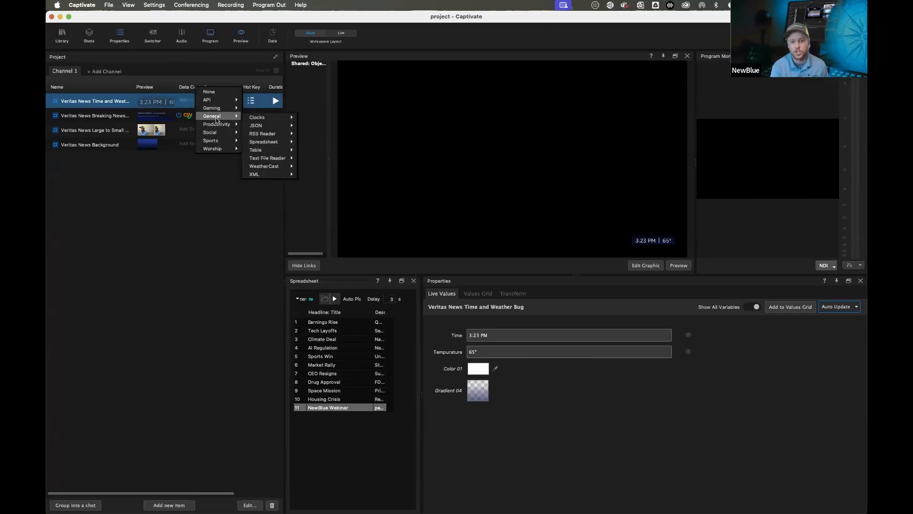
mouse_move(290, 119)
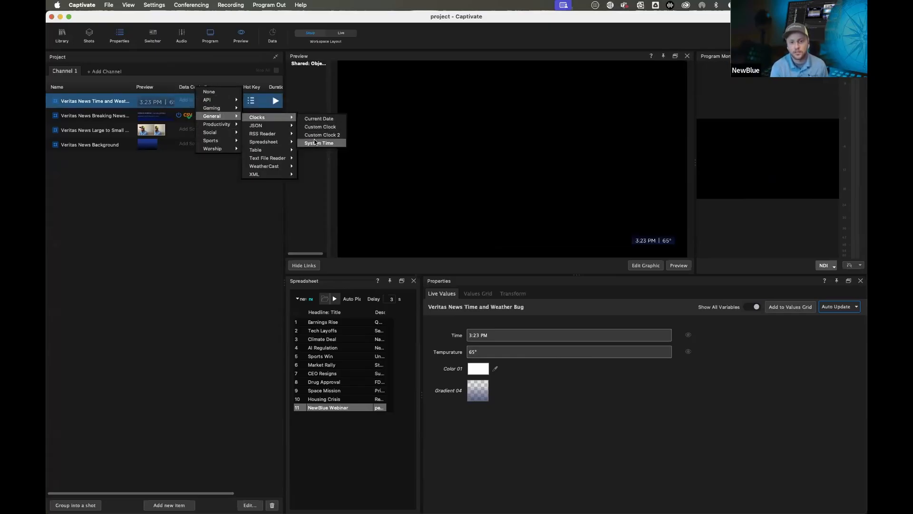
left_click(314, 142)
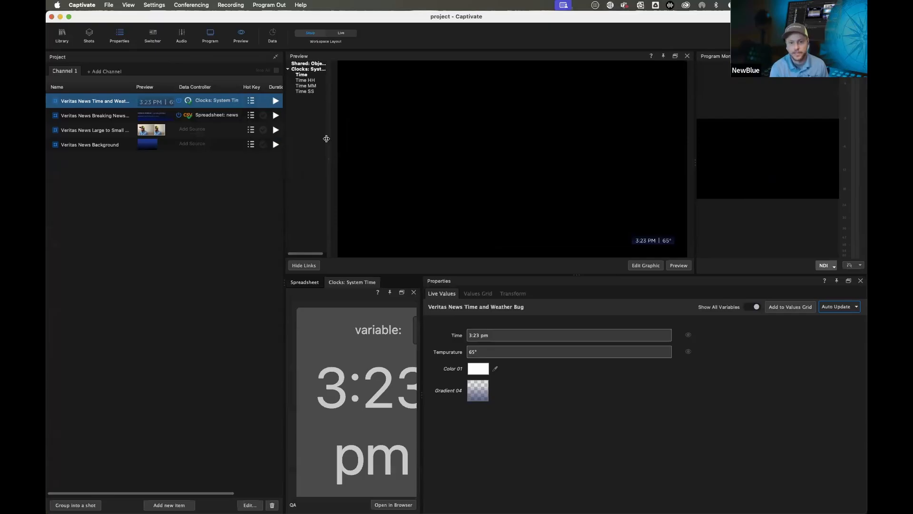
left_click_drag(326, 139, 359, 138)
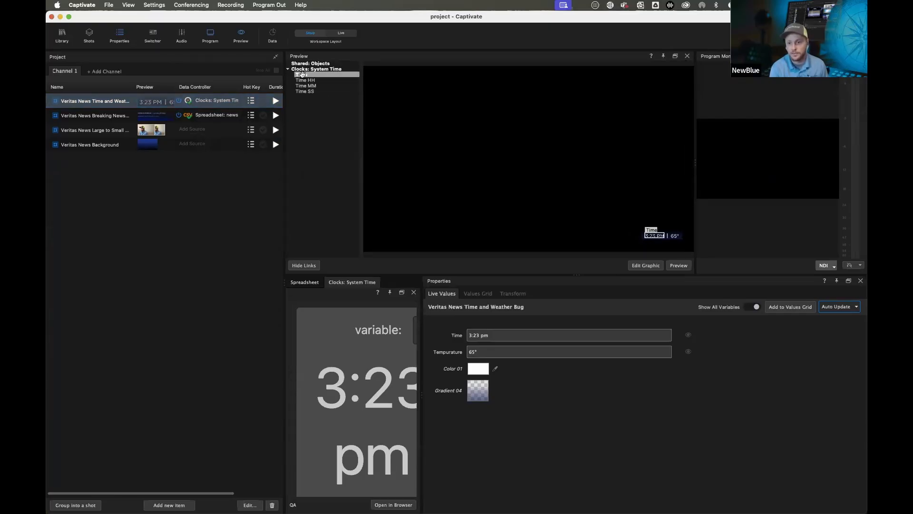
left_click_drag(302, 74, 650, 244)
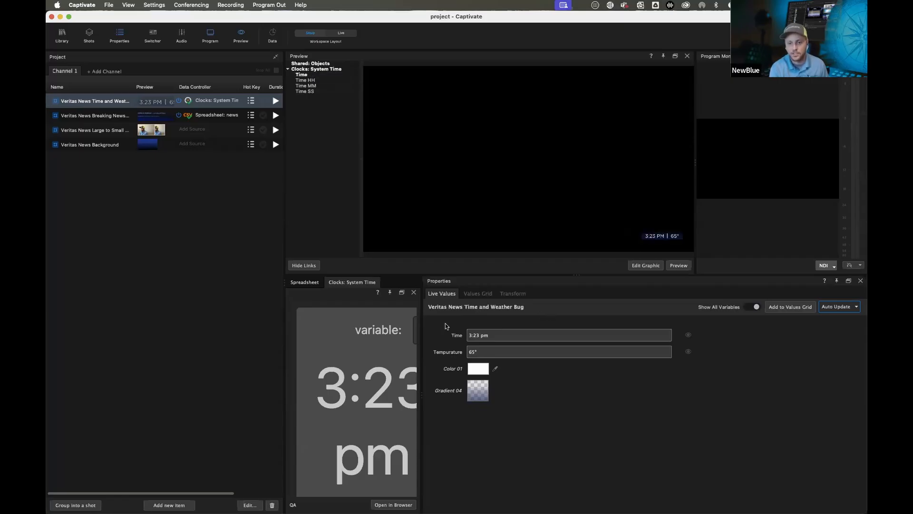
left_click_drag(421, 333, 555, 291)
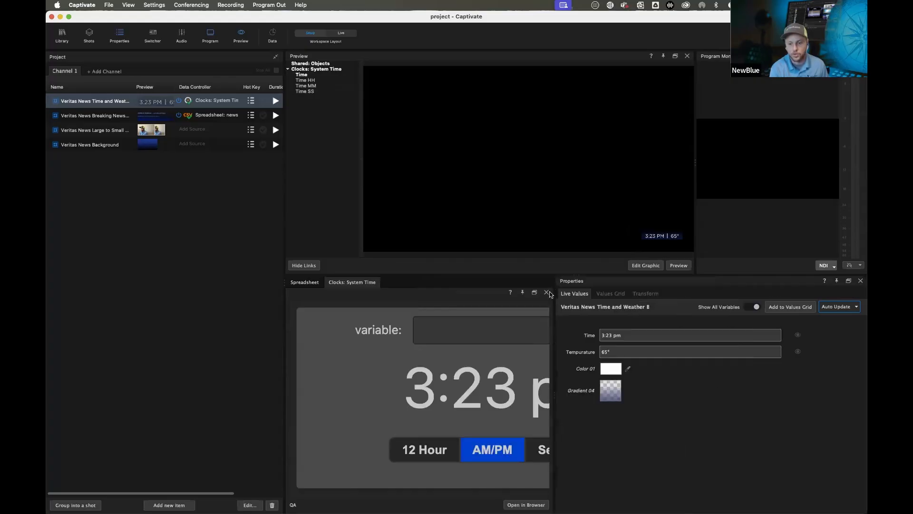
left_click(546, 292)
- Add the General WeatherCast Current input to the Time and Weather Bug, combining it with the existing clock input
left_click(201, 101)
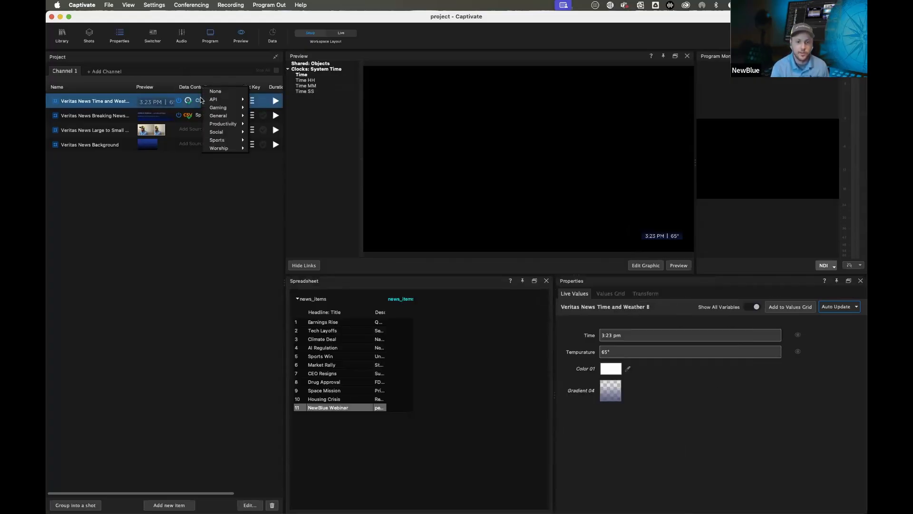
mouse_move(219, 117)
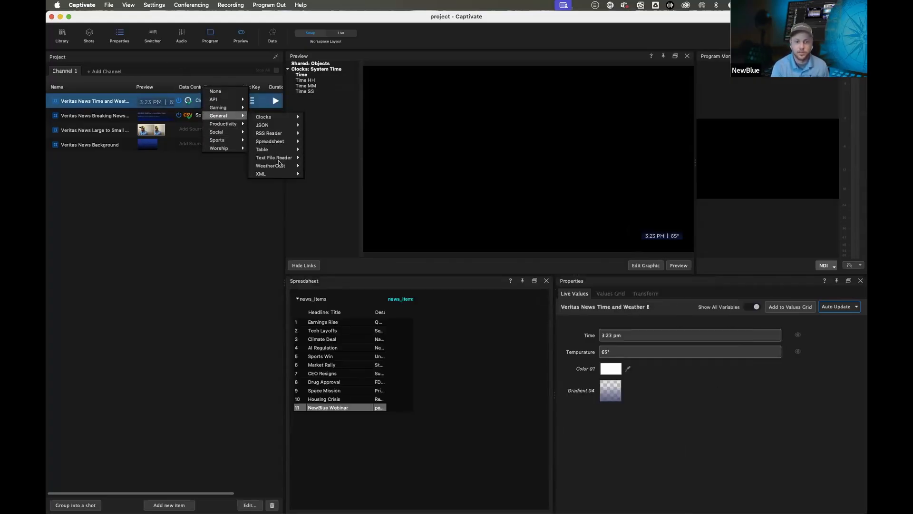
mouse_move(279, 165)
left_click(325, 165)
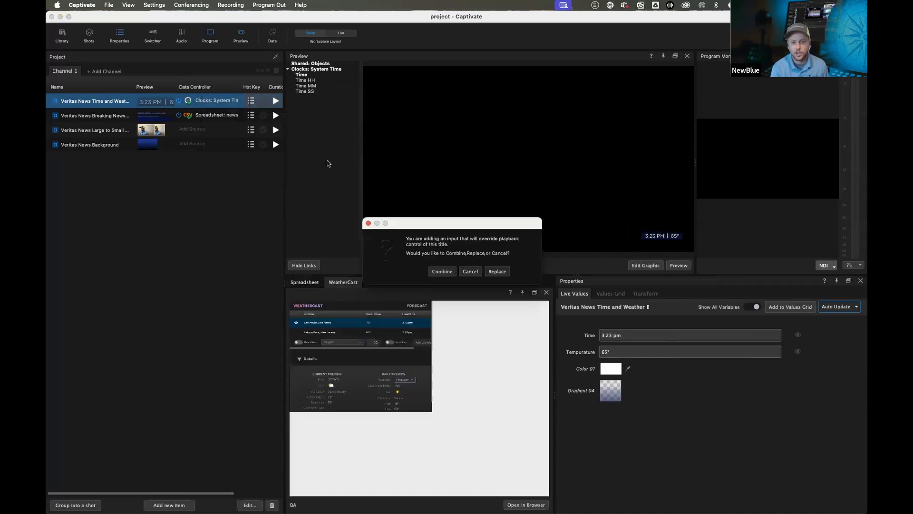
left_click(450, 274)
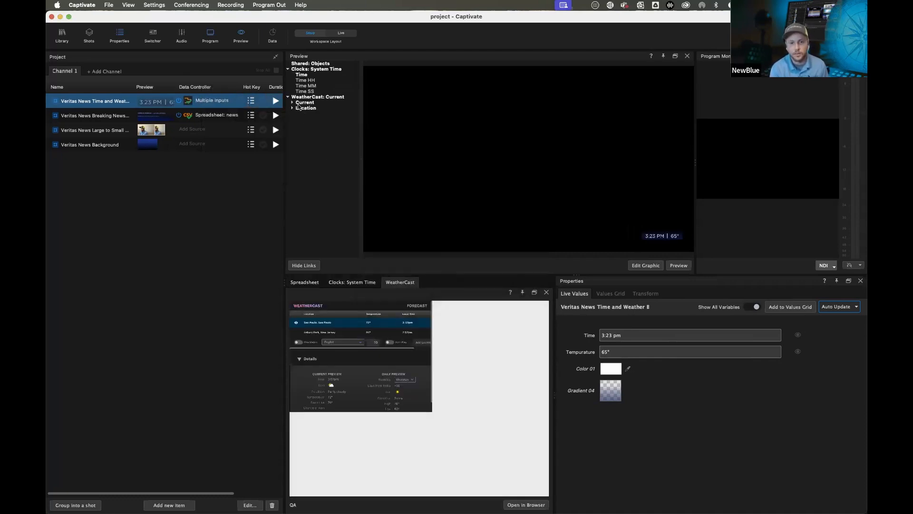
- Open the WeatherCast controller in the local browser and add Neptune, New Jersey as a location
left_click(527, 504)
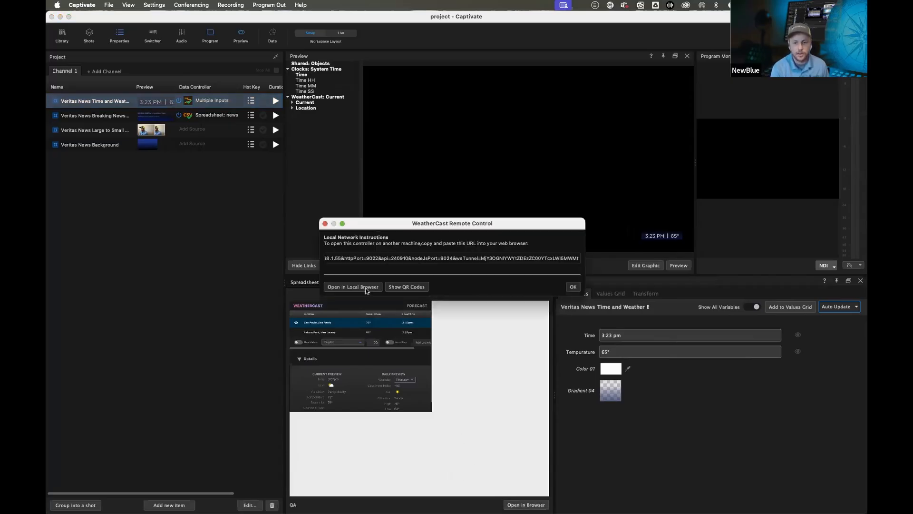
left_click(353, 287)
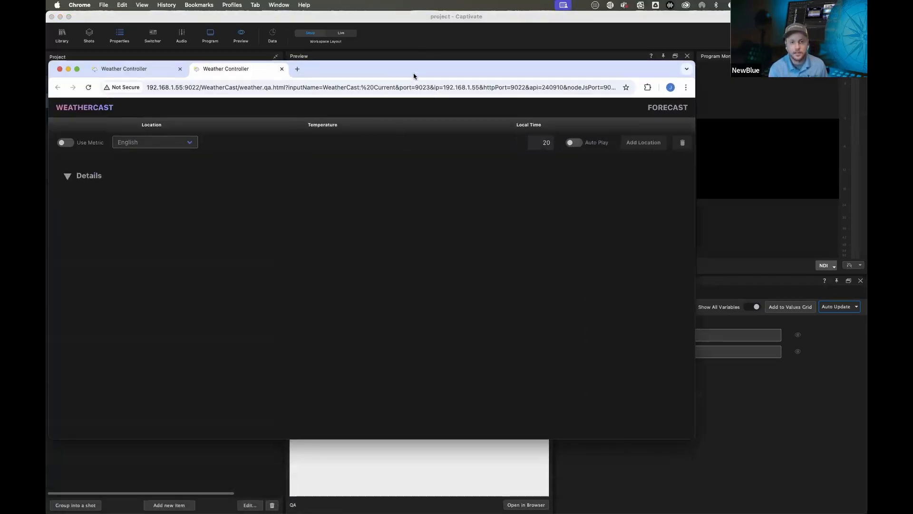
left_click_drag(414, 76, 441, 90)
left_click(668, 156)
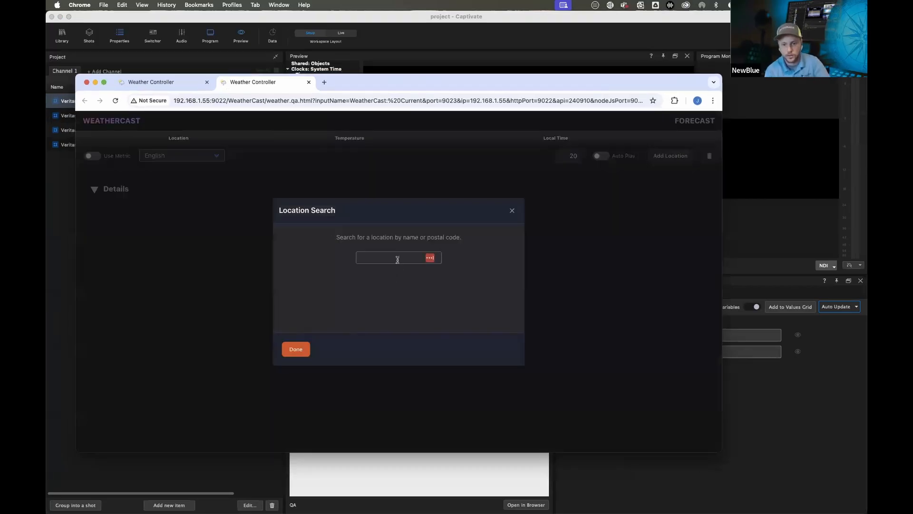
left_click(397, 260)
type("neptune nj")
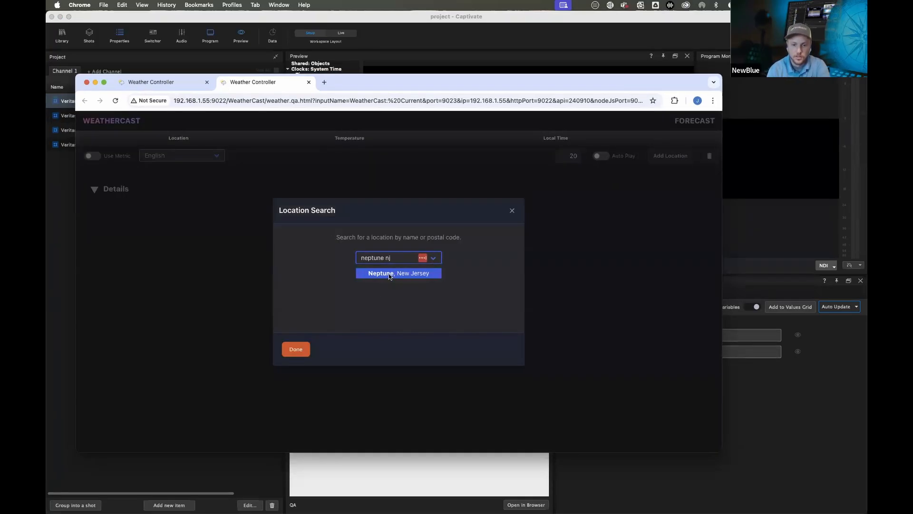
left_click(389, 274)
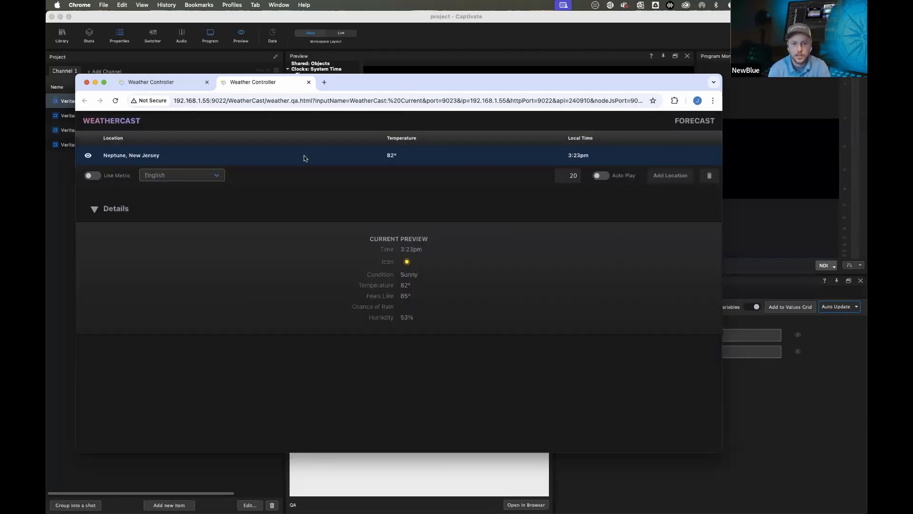
- Back in Captivate, close the WeatherCast controller and link WeatherCast's current Temperature field to the Time and Weather Bug's temperature text
left_click_drag(414, 88, 427, 368)
left_click(291, 101)
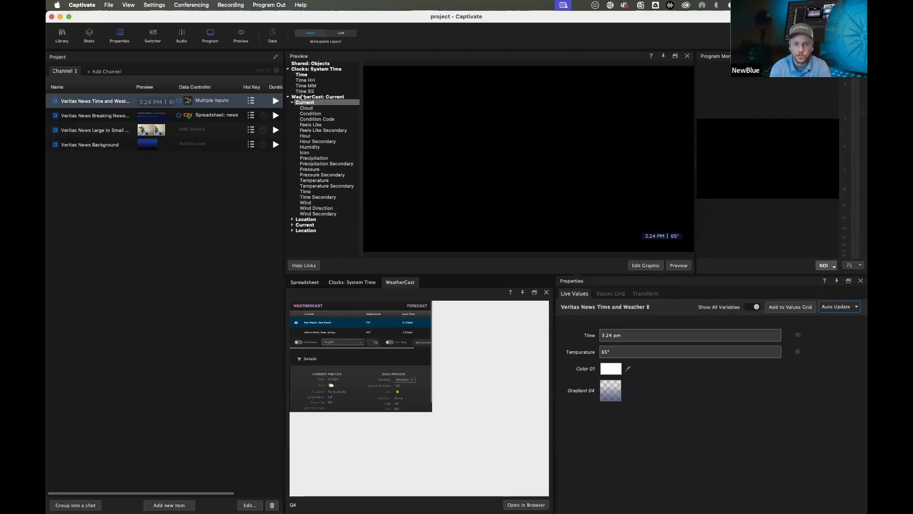
left_click(546, 293)
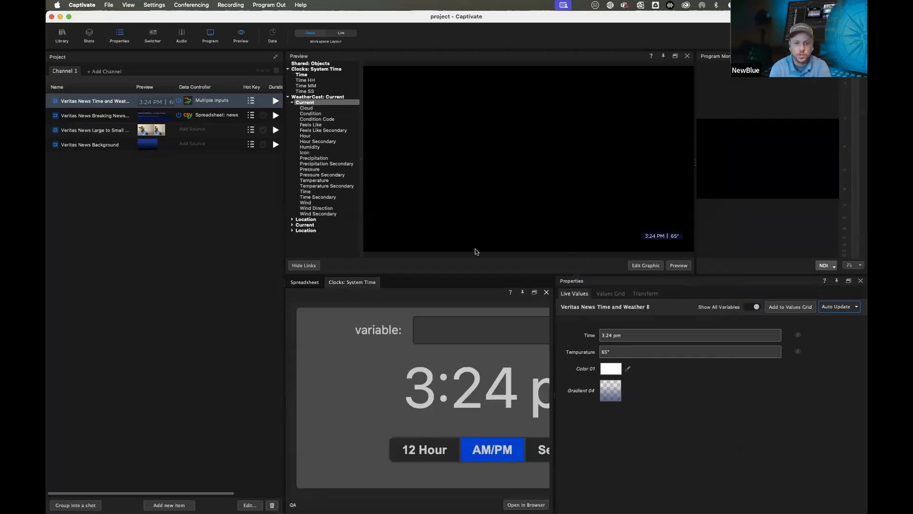
left_click(303, 180)
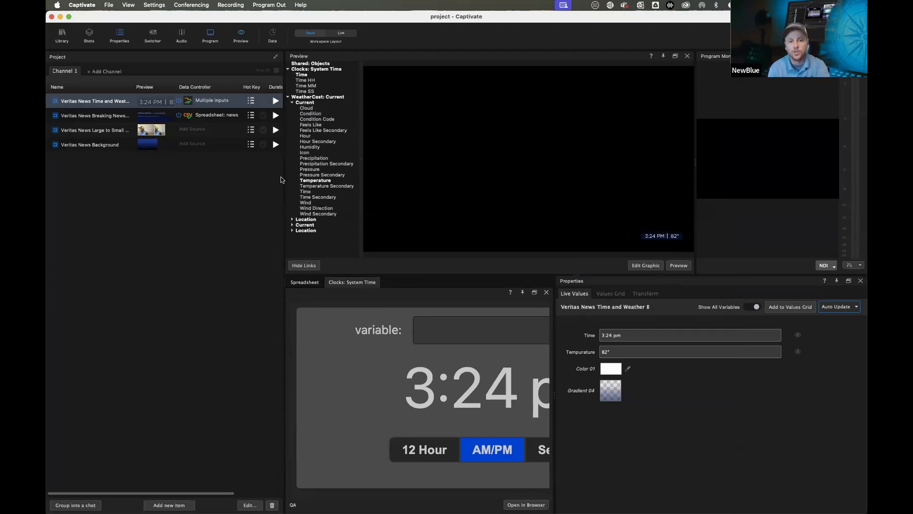
left_click(662, 234)
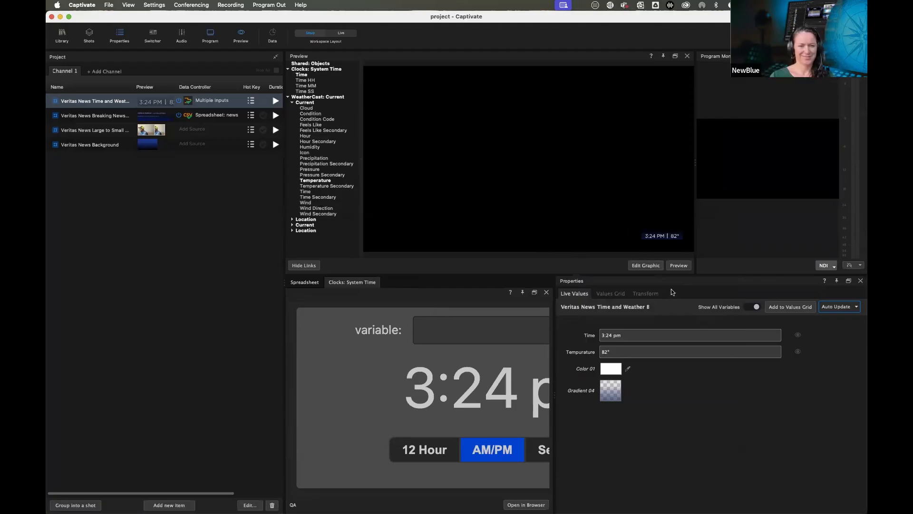
- Close the system clock controller and select the Climate Deal row of the news_items spreadsheet
left_click(547, 293)
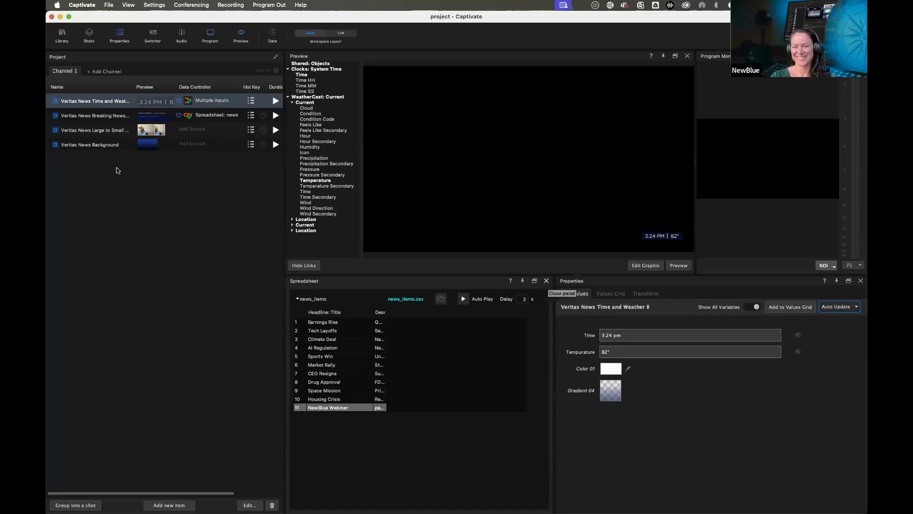
left_click(329, 339)
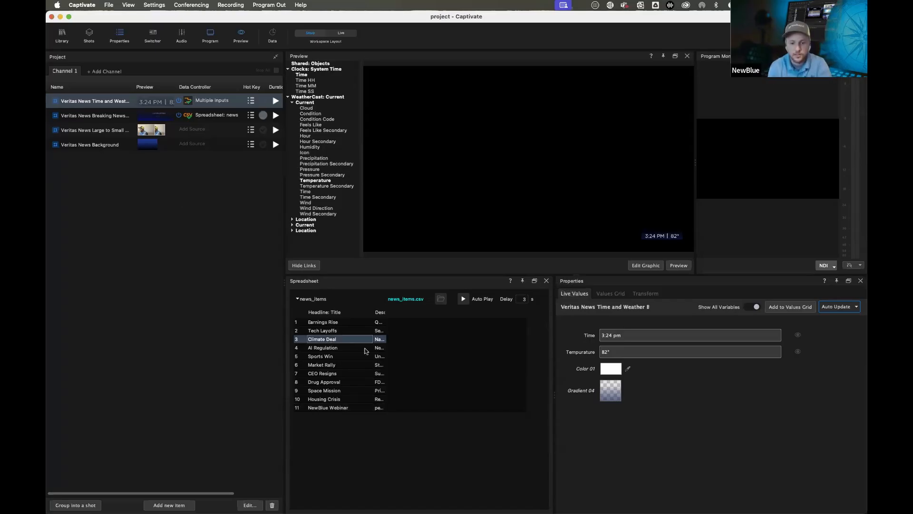
- Set the Large to Small PIP's Video 01 source to HD Pro Webcam C920 and its Video 02 source to DISPLAY 1
left_click(89, 129)
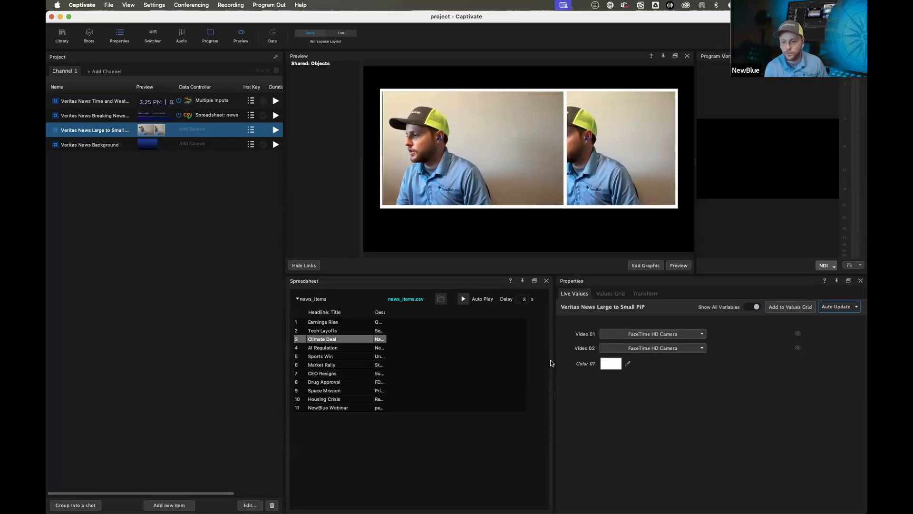
left_click(546, 281)
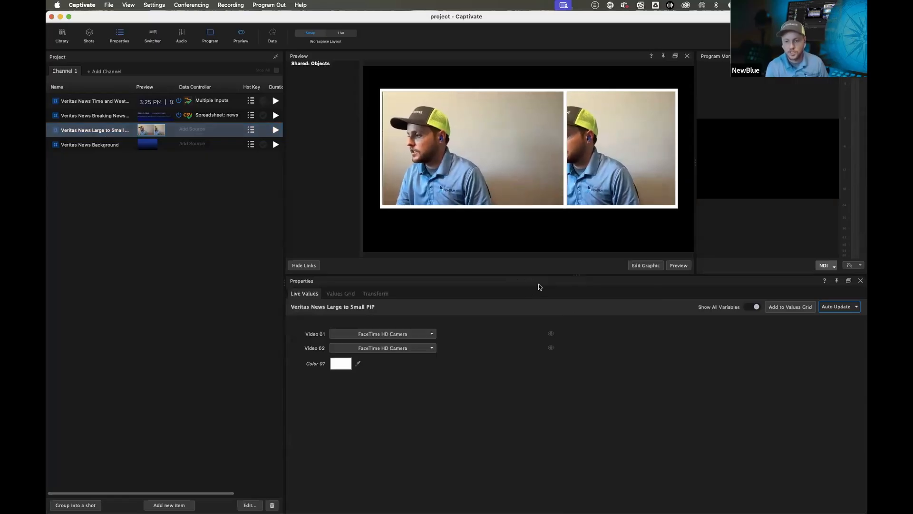
left_click(411, 334)
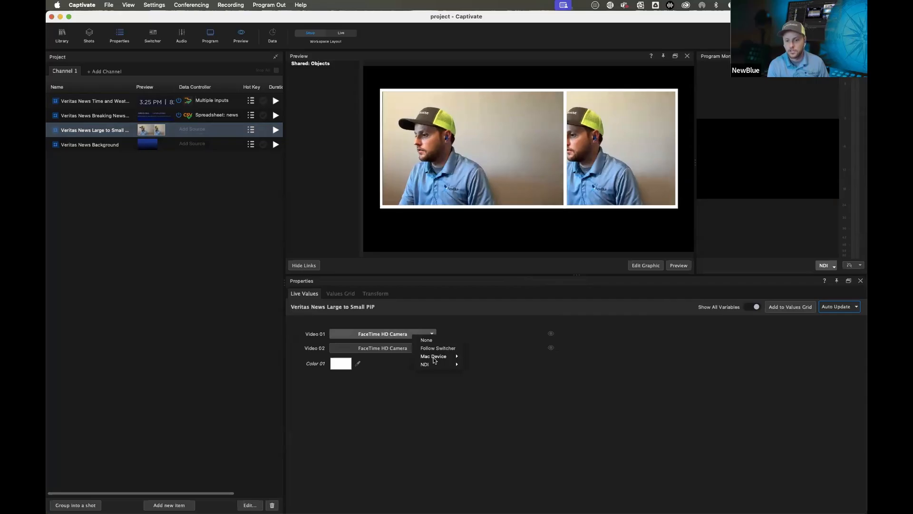
mouse_move(434, 358)
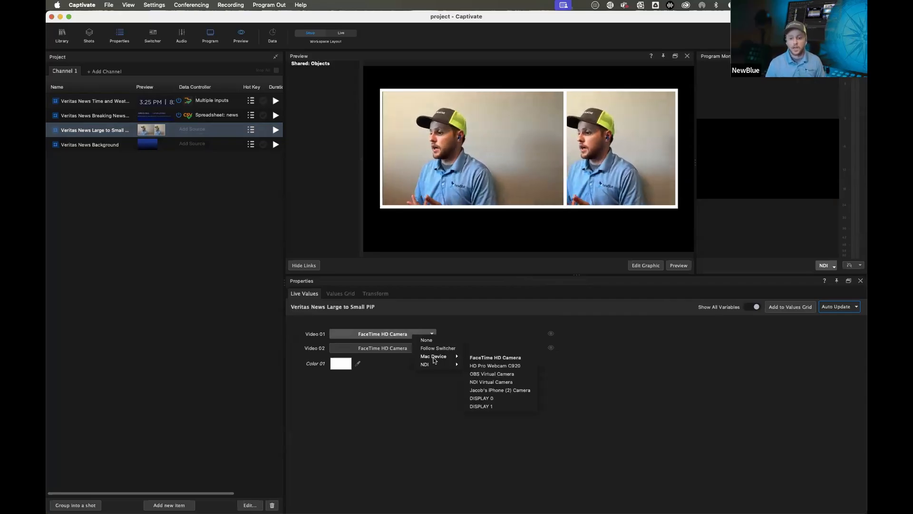
left_click(489, 366)
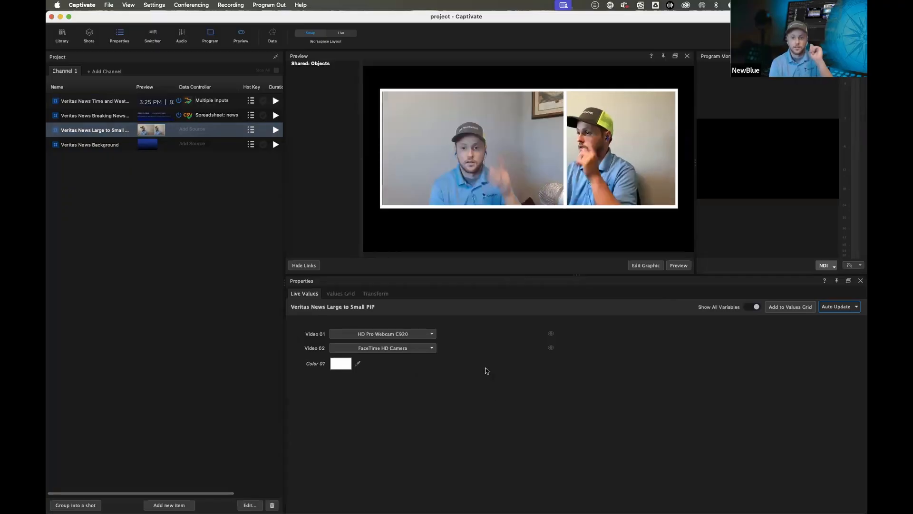
left_click(422, 348)
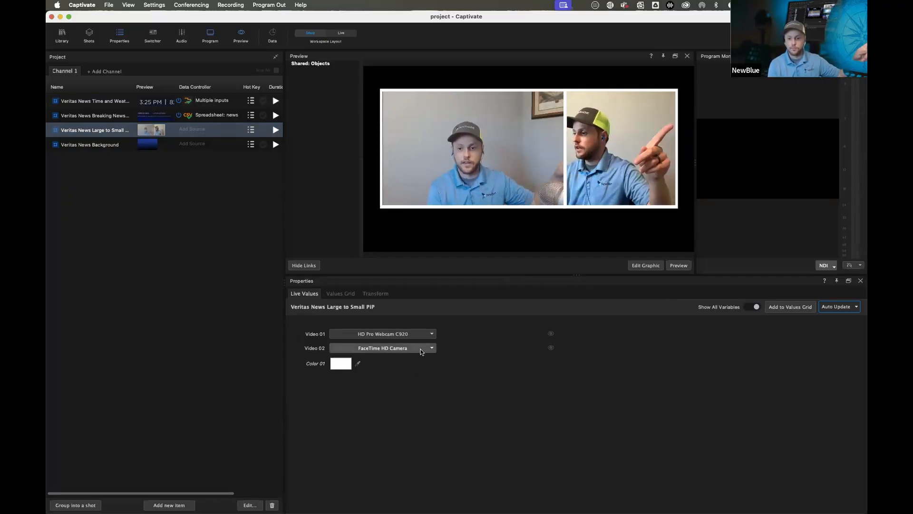
mouse_move(444, 371)
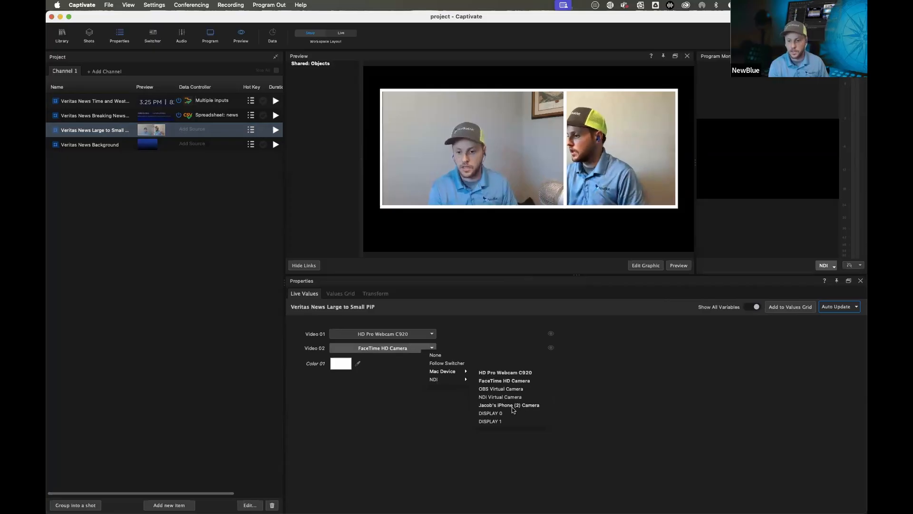
left_click(489, 421)
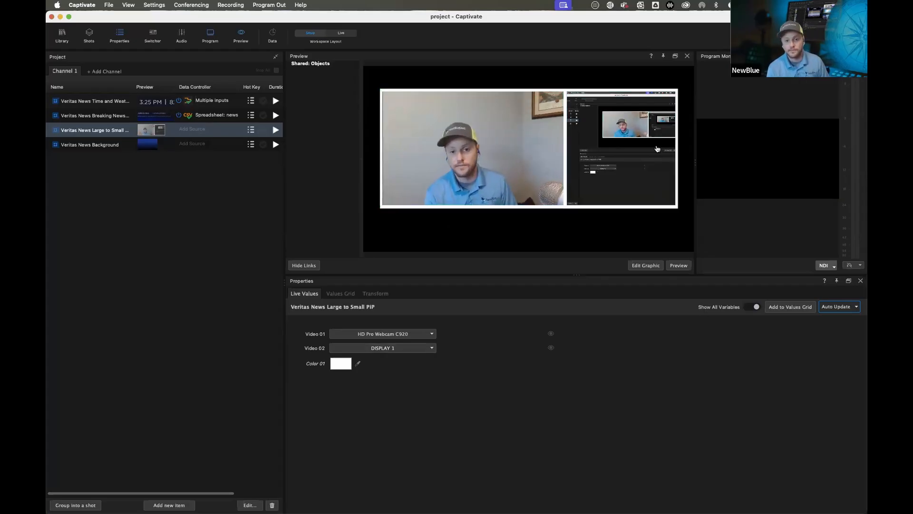
- Play the Large to Small PIP on air to check it in the program output, and take it off air
left_click(274, 130)
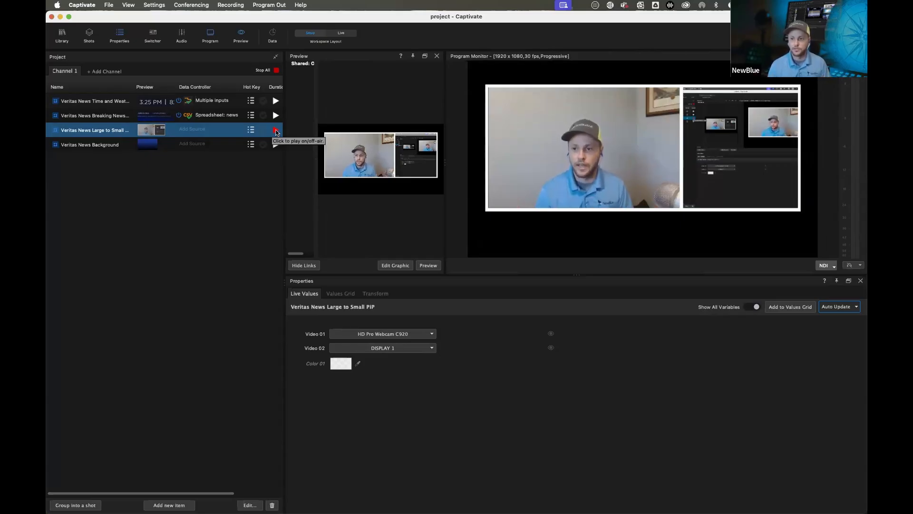
left_click(276, 130)
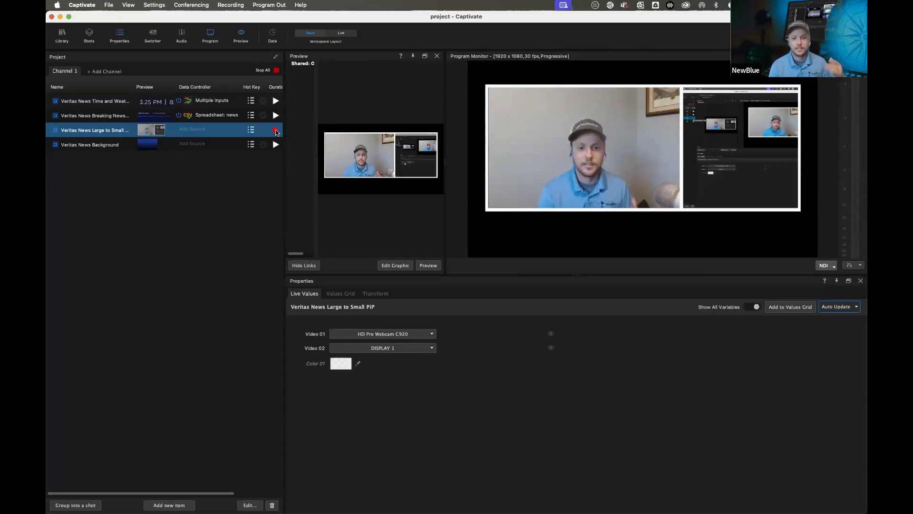
scroll(190, 148, "right", 3)
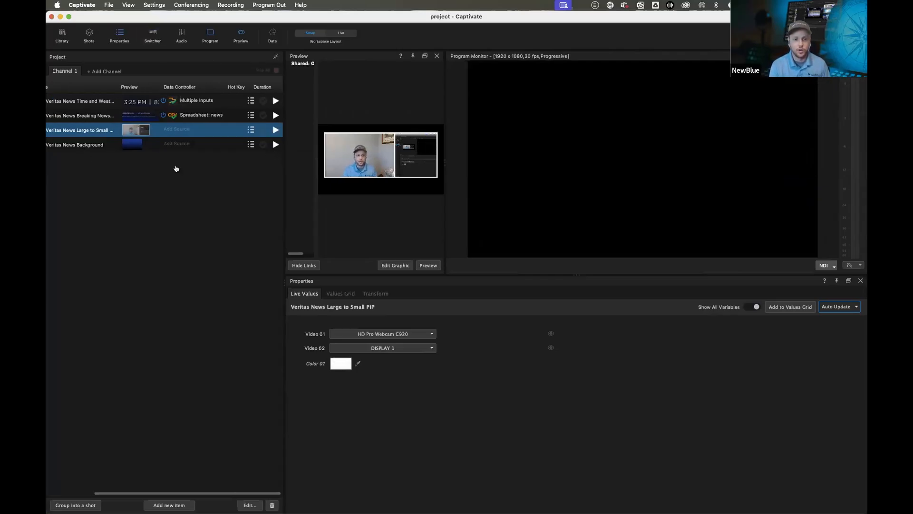
scroll(176, 168, "left", 3)
- Group the background, Large to Small PIP, Breaking News Lower Third and Time and Weather Bug into a single shot
left_click(93, 142)
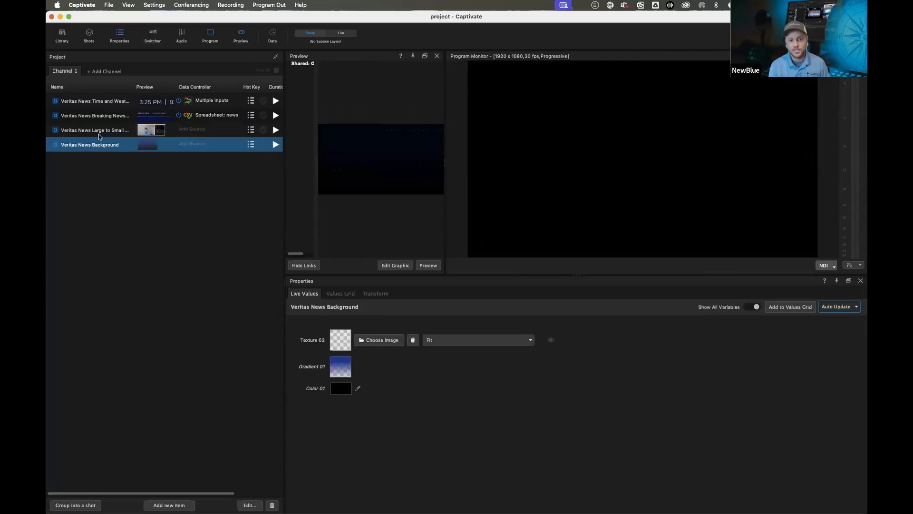
left_click(96, 131)
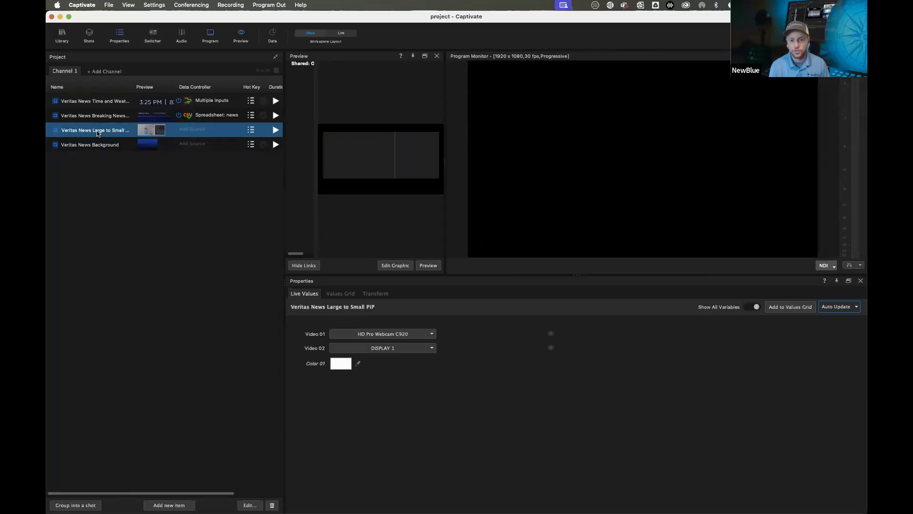
left_click(92, 116)
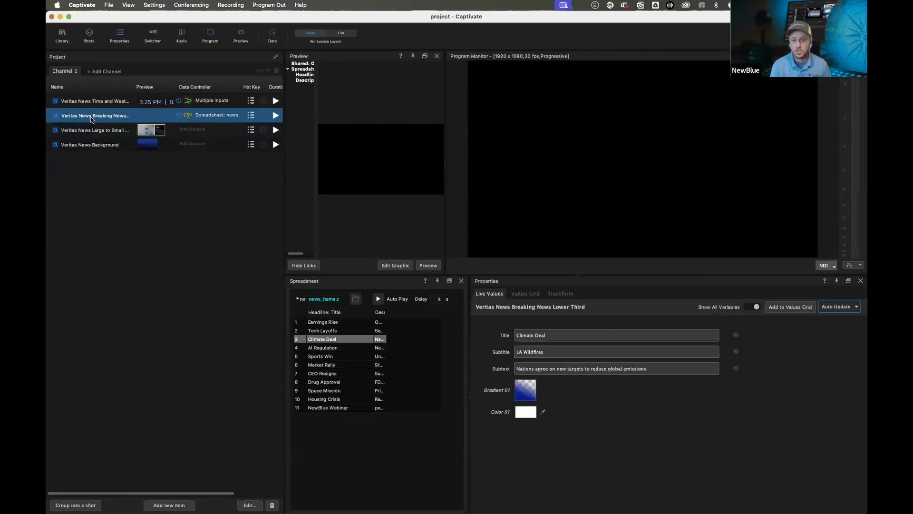
left_click(97, 102)
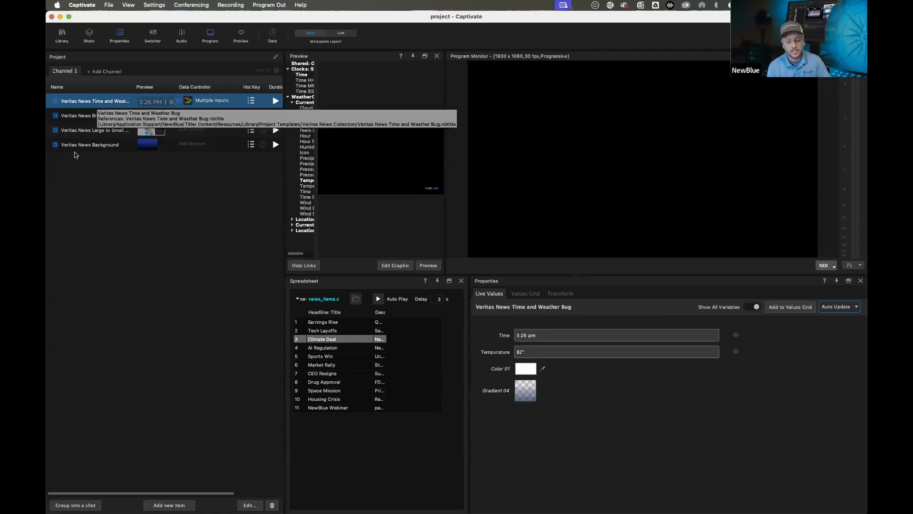
left_click(93, 147, "shift")
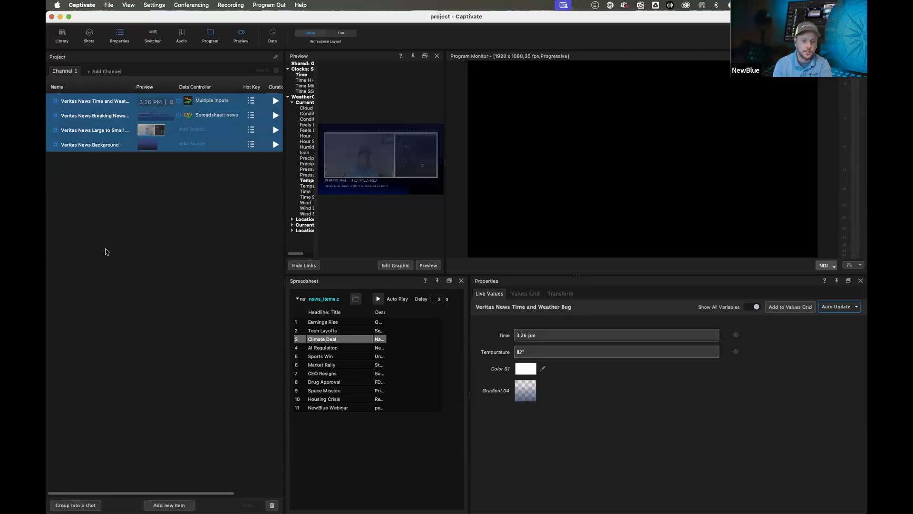
left_click(90, 505)
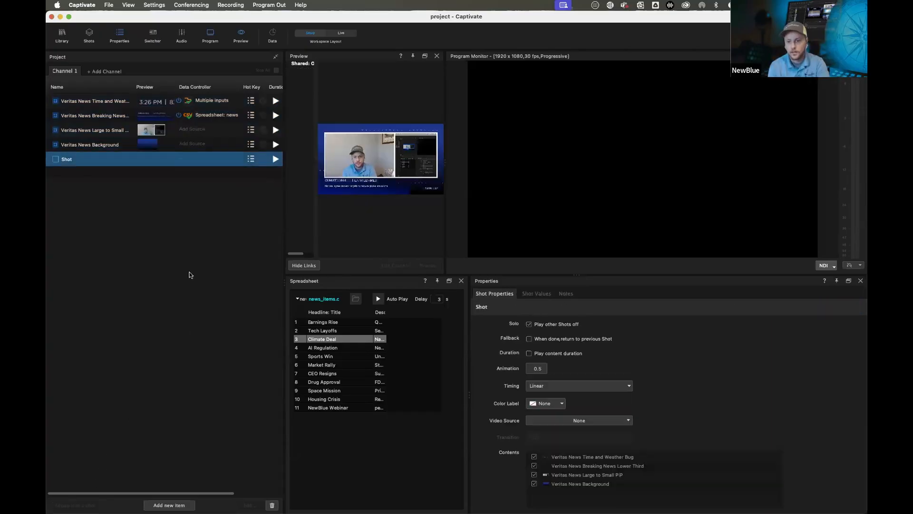
- Play the new shot on air to check the combined graphics, and stop all playback
key("space")
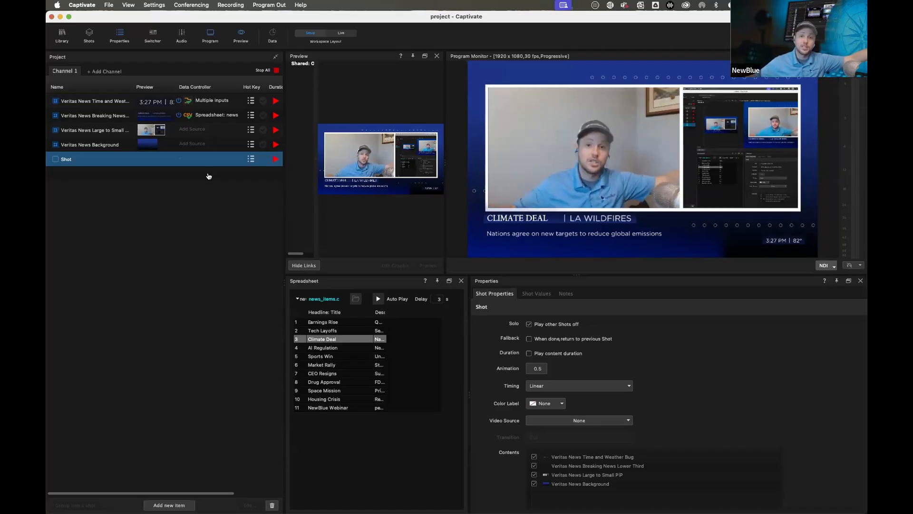
left_click(257, 71)
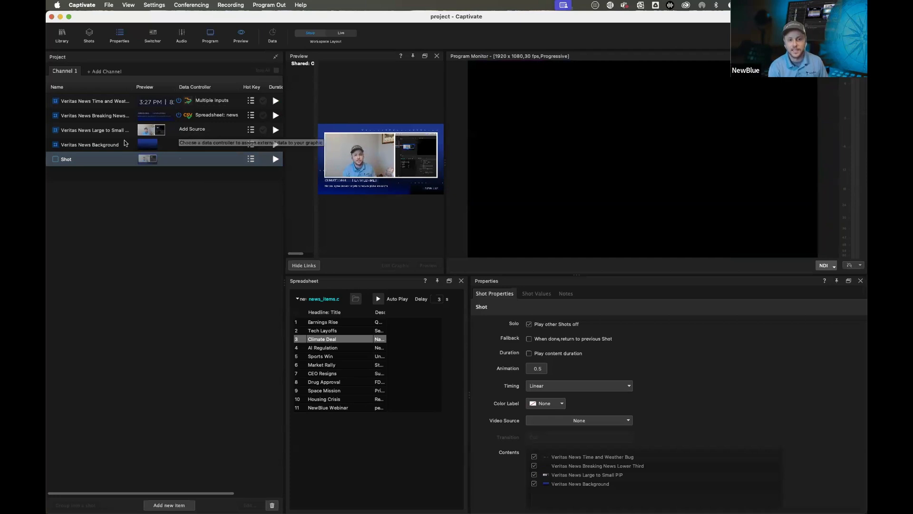
- Open the Veritas News Breaking News Lower Third graphic for editing in the Designer and select its Title layer
left_click(104, 117)
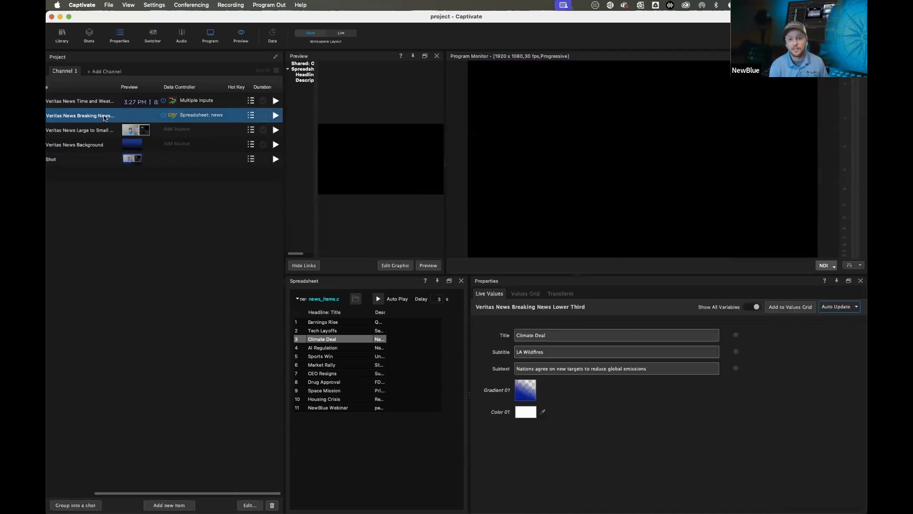
scroll(105, 118, "left", 2)
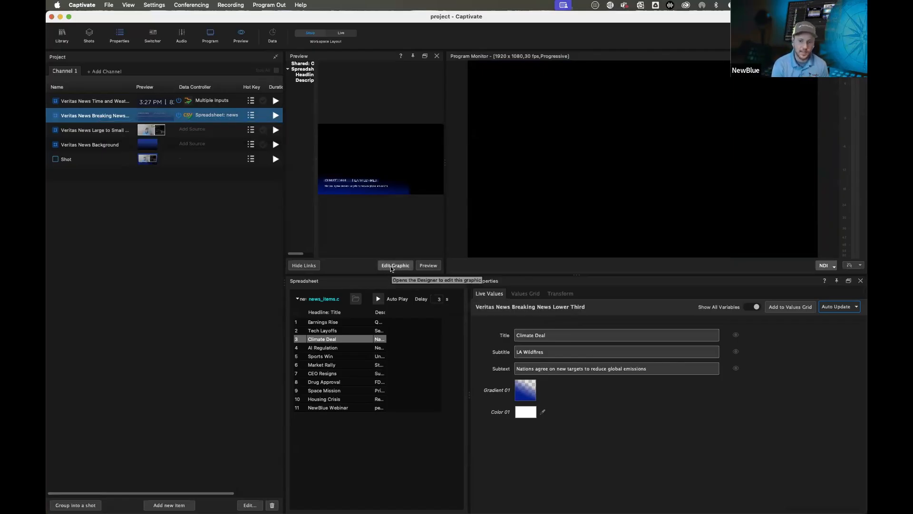
left_click(250, 505)
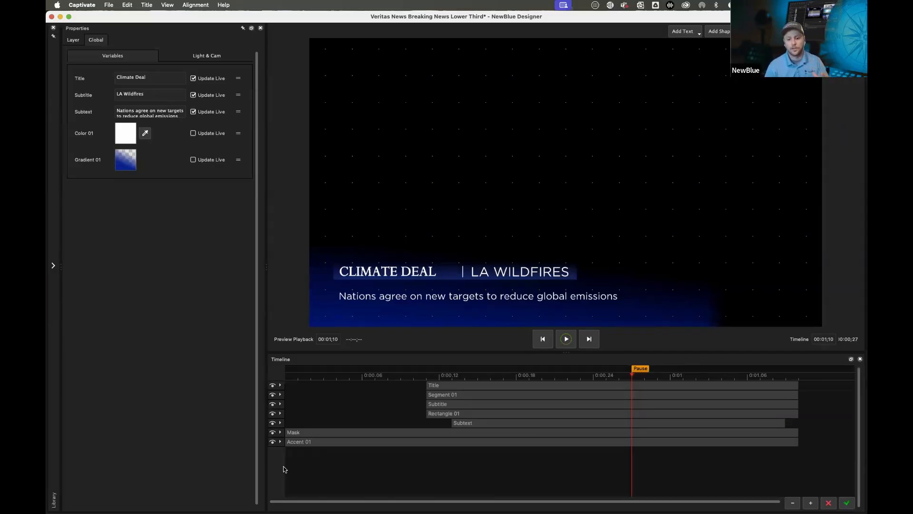
left_click(486, 387)
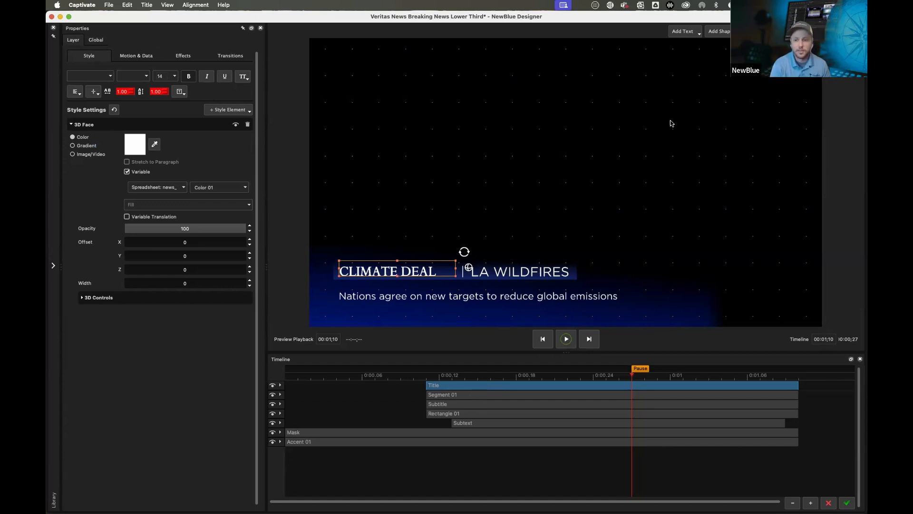
left_click(688, 37)
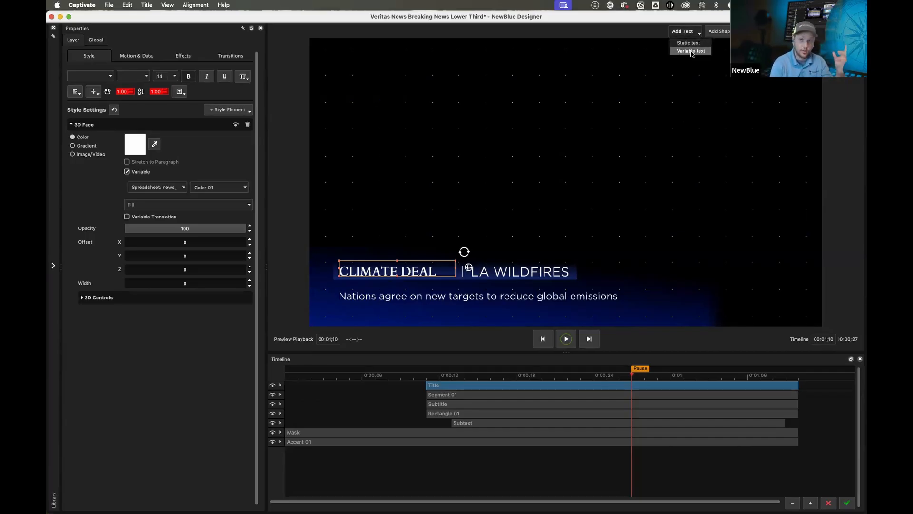
left_click(718, 30)
left_click(719, 31)
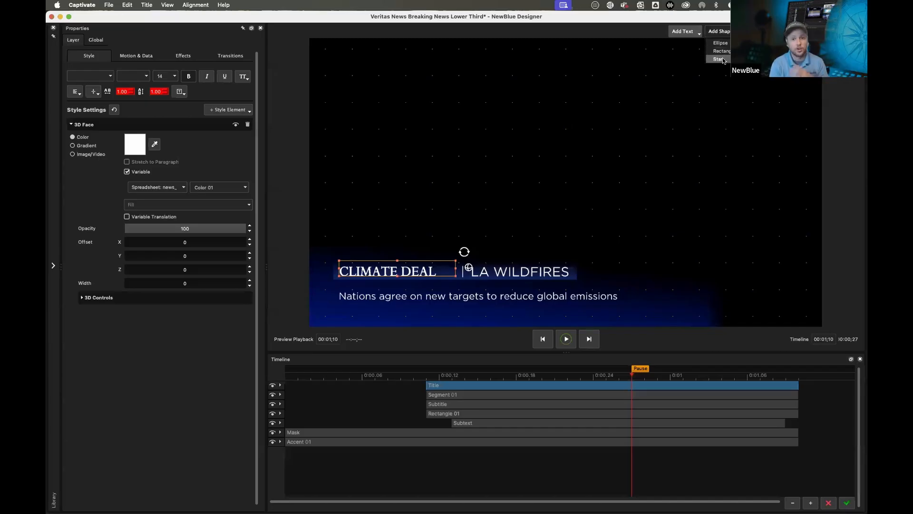
key("Escape")
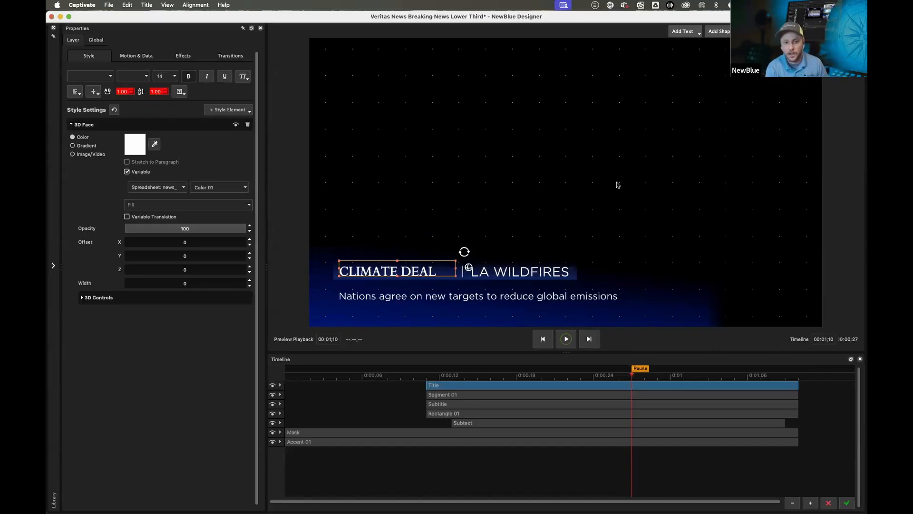
- Apply the Peel Letters preset from the library's Fly In transition animations to the Title layer
left_click(53, 269)
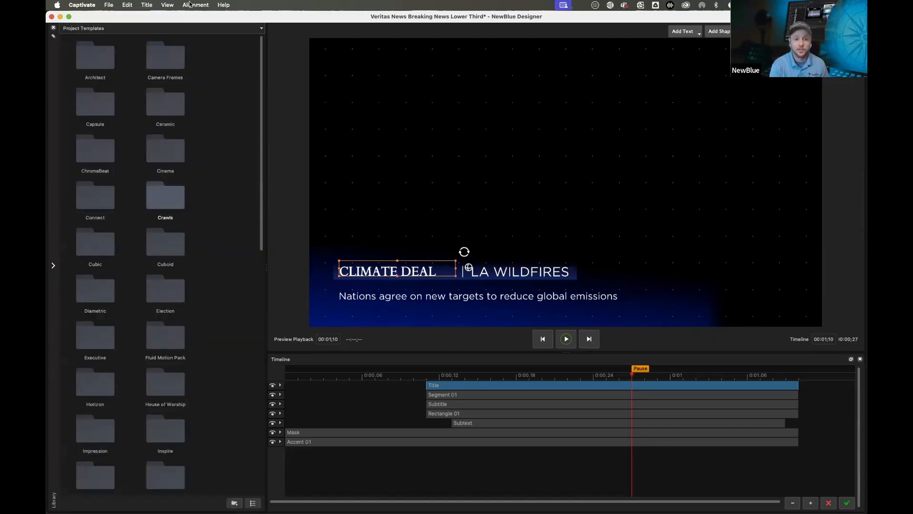
left_click(202, 31)
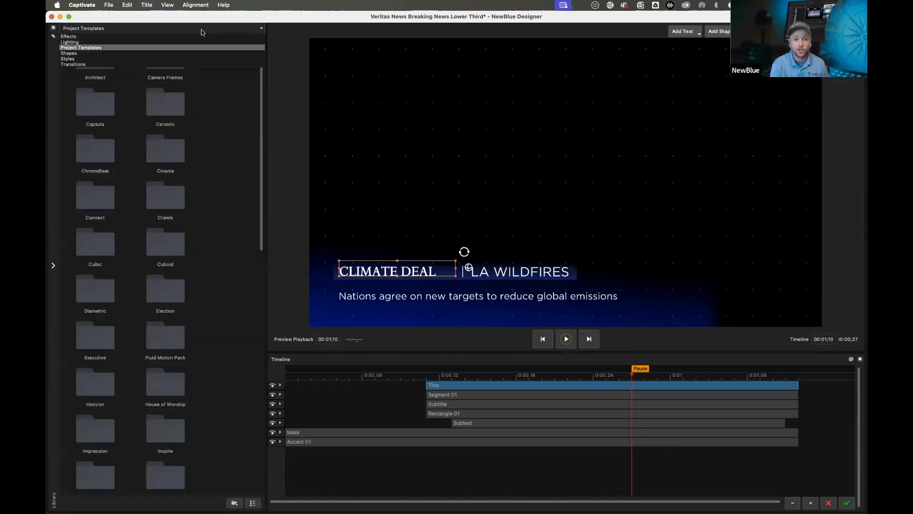
left_click(81, 64)
double_click(88, 46)
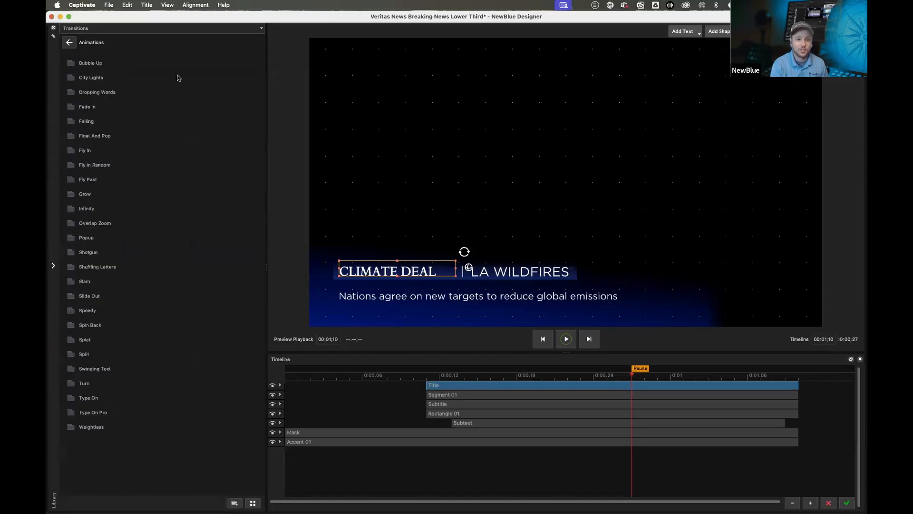
left_click(83, 152)
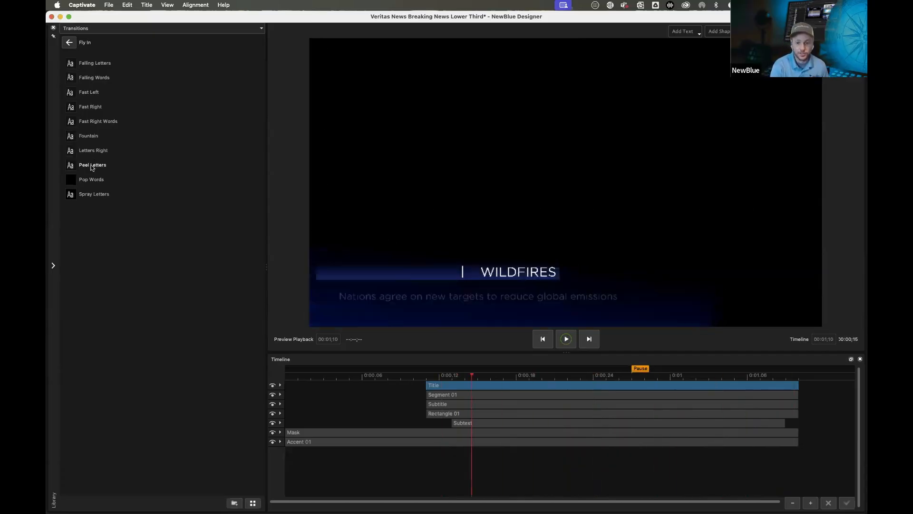
left_click_drag(92, 167, 458, 391)
- Expand the Title layer's transitions and shorten the Fly In so it runs from just after the pause marker to the layer's end
left_click(280, 386)
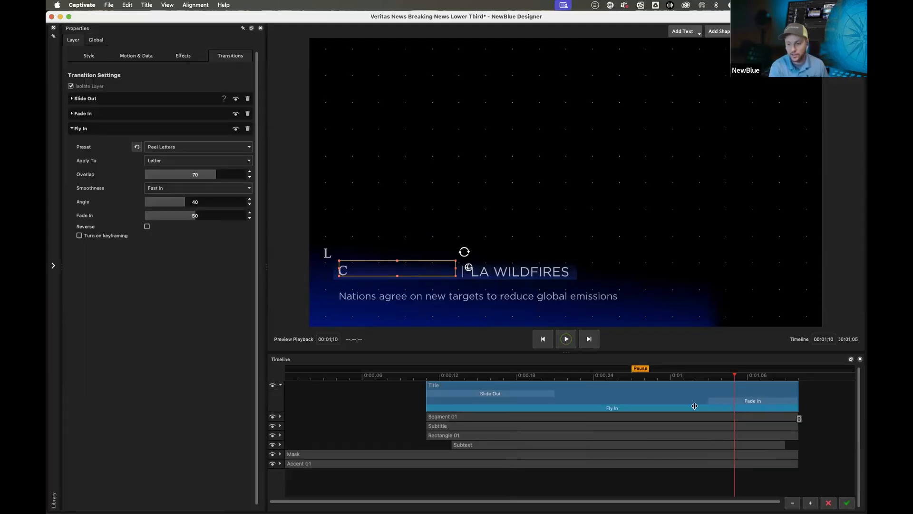
left_click(788, 409)
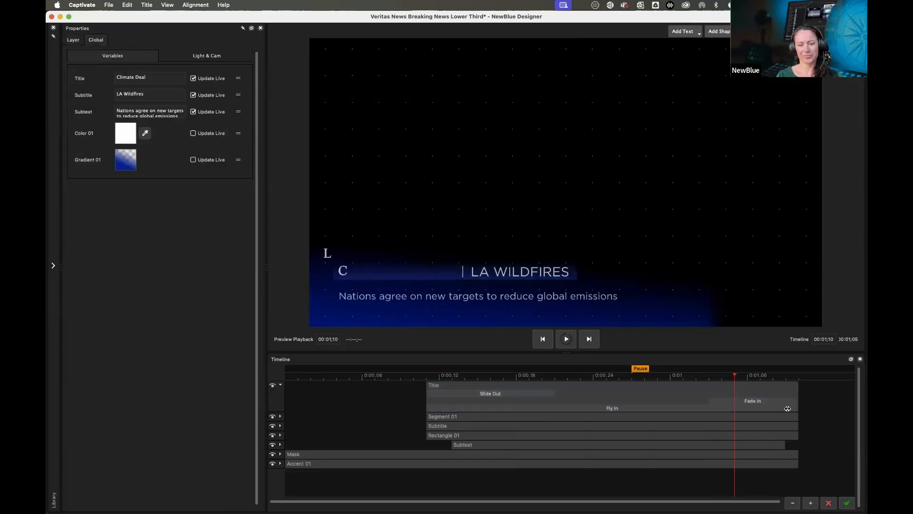
left_click(795, 409)
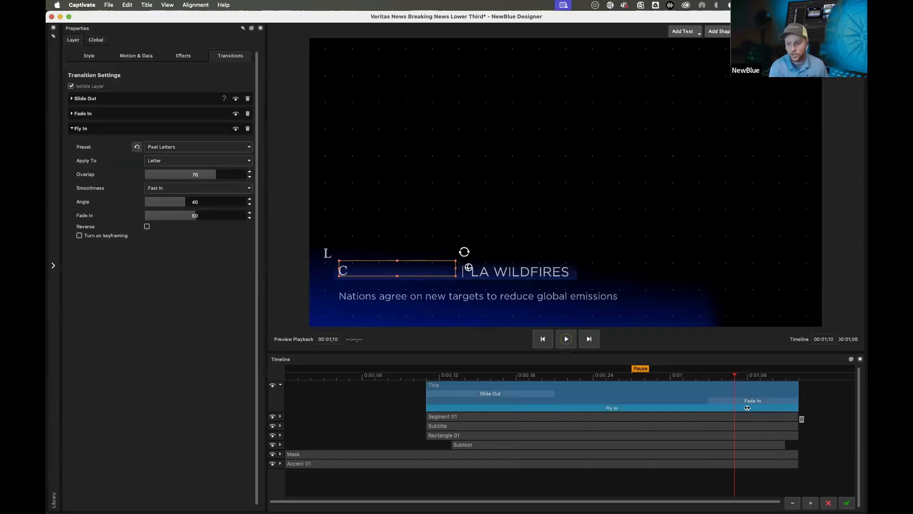
left_click_drag(747, 407, 803, 410)
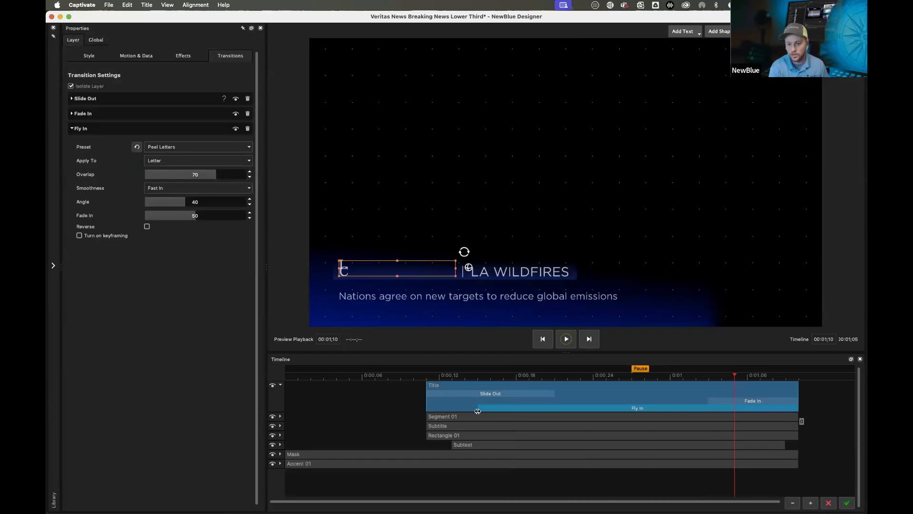
left_click_drag(477, 411, 657, 410)
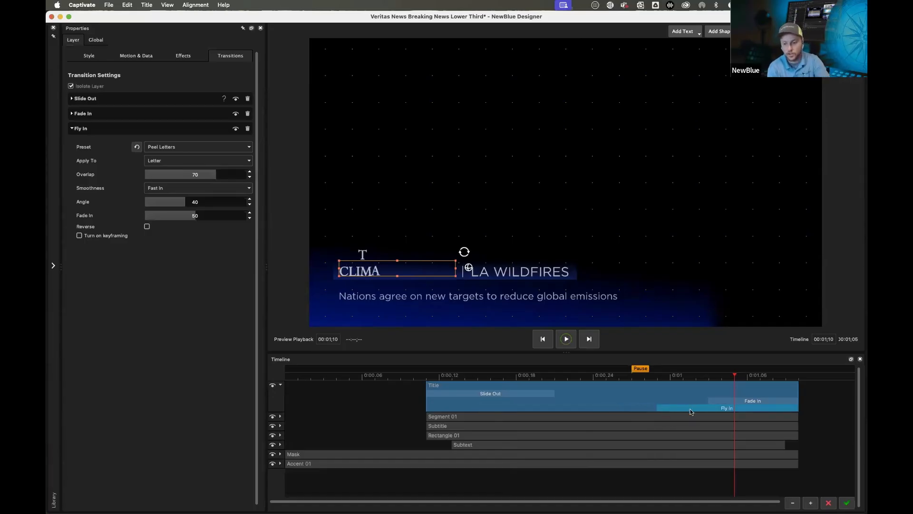
- Copy the Peel Letters Fly In to the start of the Title layer as its in-transition and preview the animation
right_click(690, 409)
left_click(475, 408)
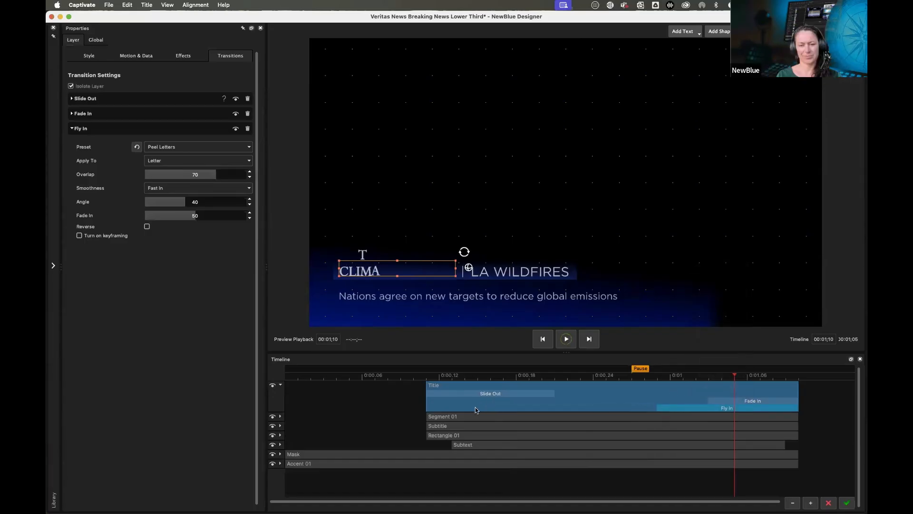
right_click(476, 410)
left_click(507, 356)
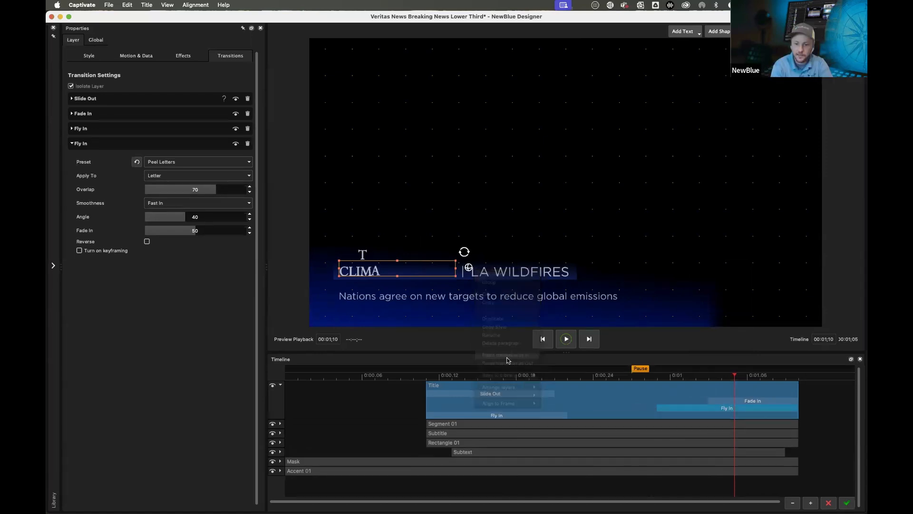
left_click_drag(434, 377, 478, 378)
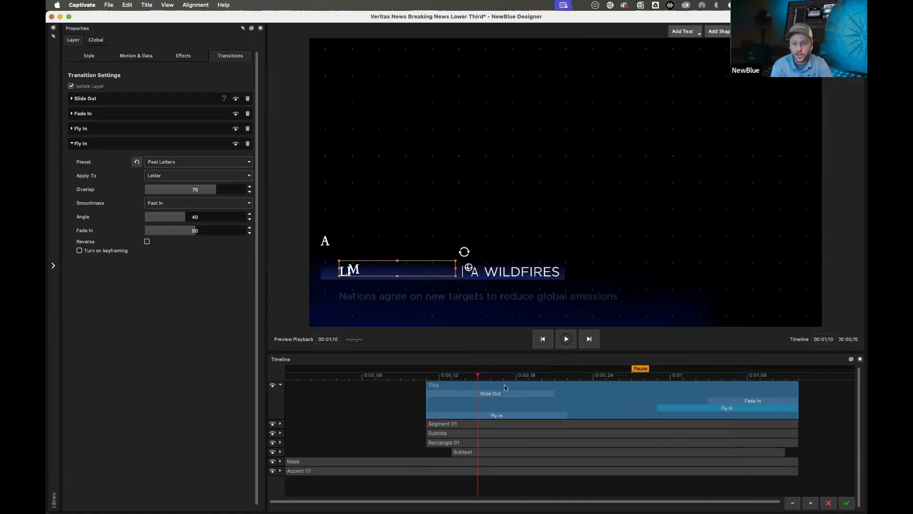
key("space")
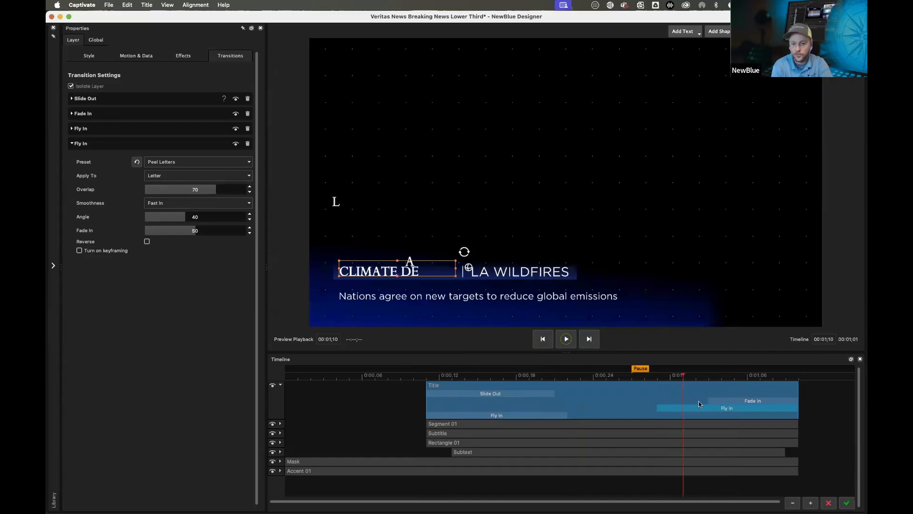
left_click(564, 345)
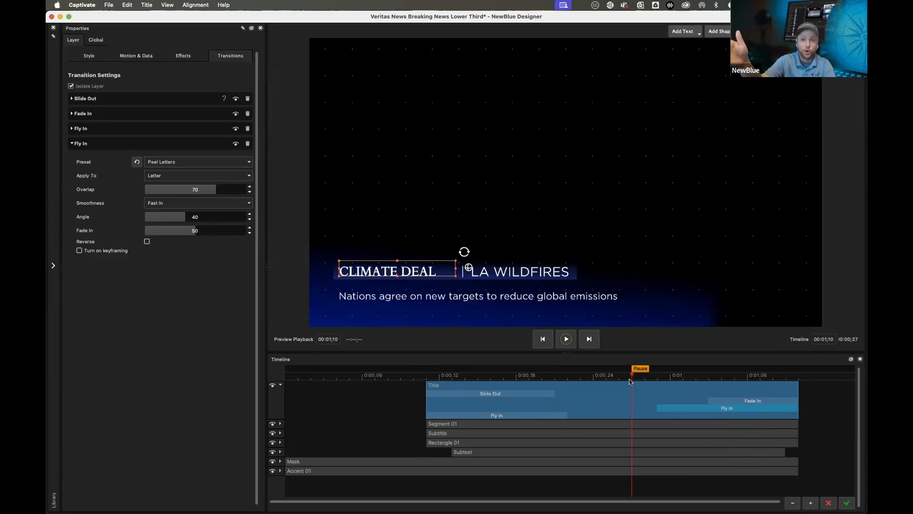
mouse_move(641, 368)
left_mouse_down()
mouse_move(513, 368)
mouse_move(639, 370)
left_mouse_up()
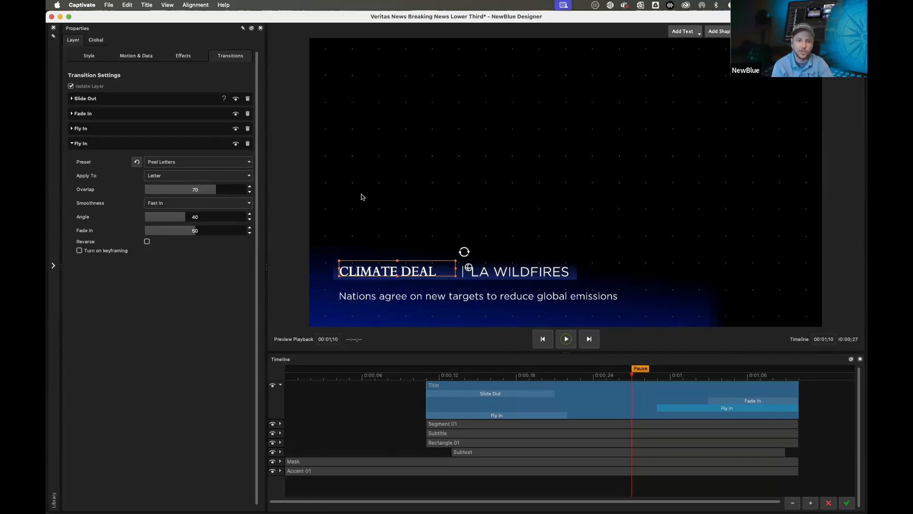
- Optimize the timing of all layers in the lower third and scrub through the shortened timeline to check it
left_click(195, 4)
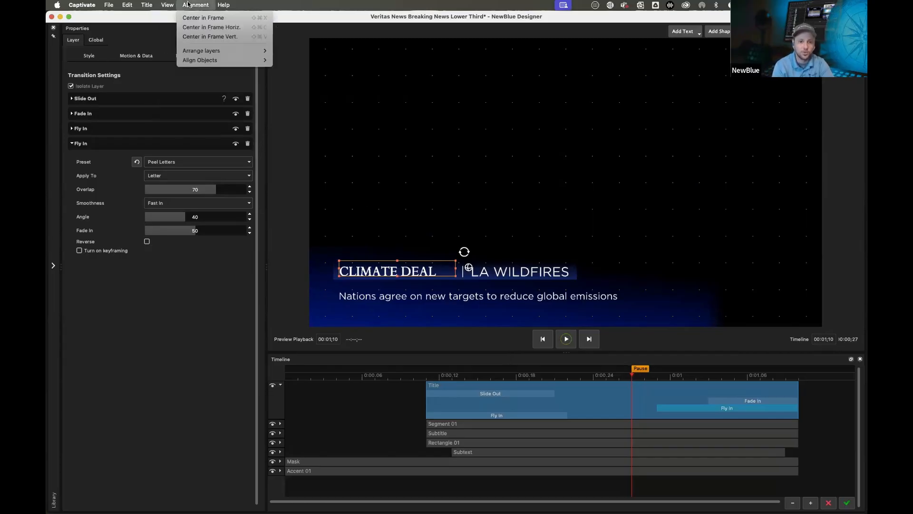
mouse_move(151, 4)
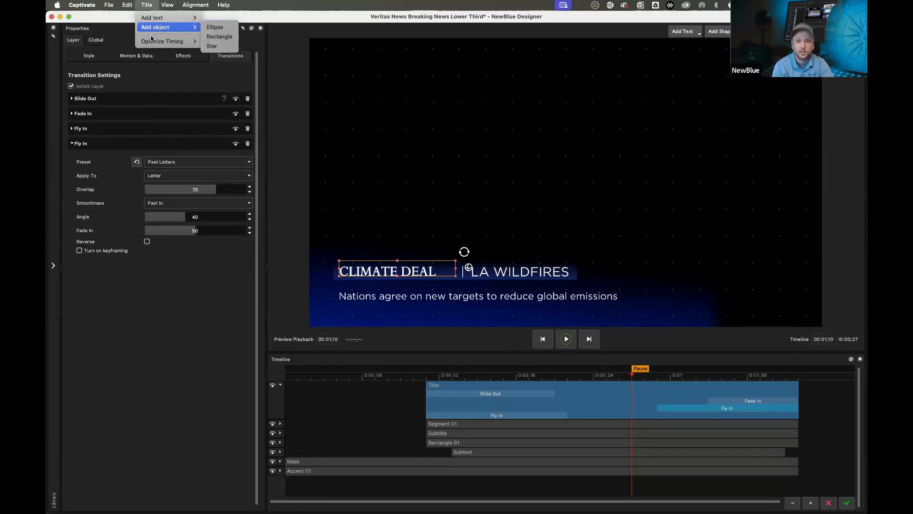
mouse_move(153, 42)
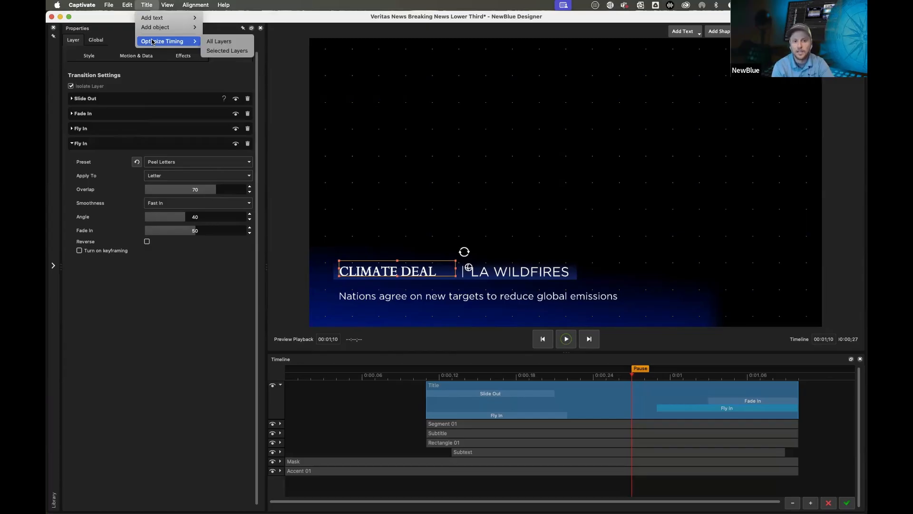
left_click(220, 42)
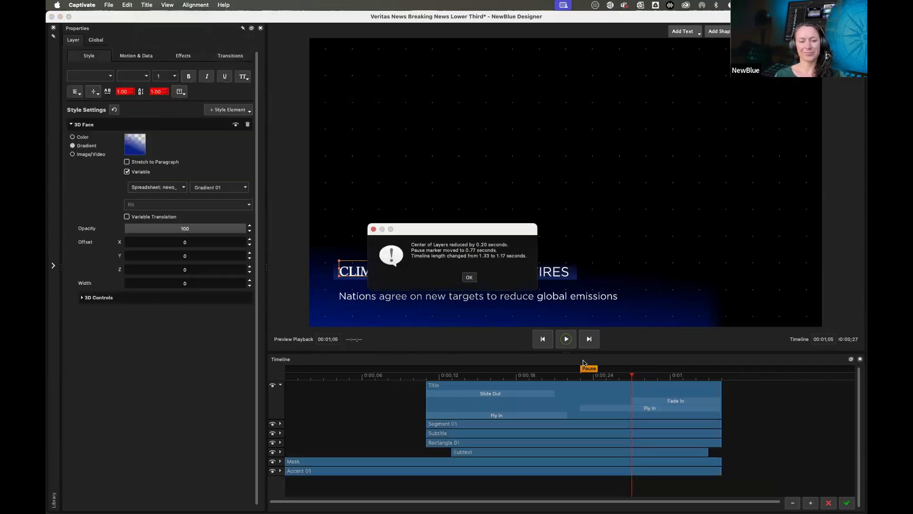
left_click(468, 278)
left_click_drag(543, 377, 747, 374)
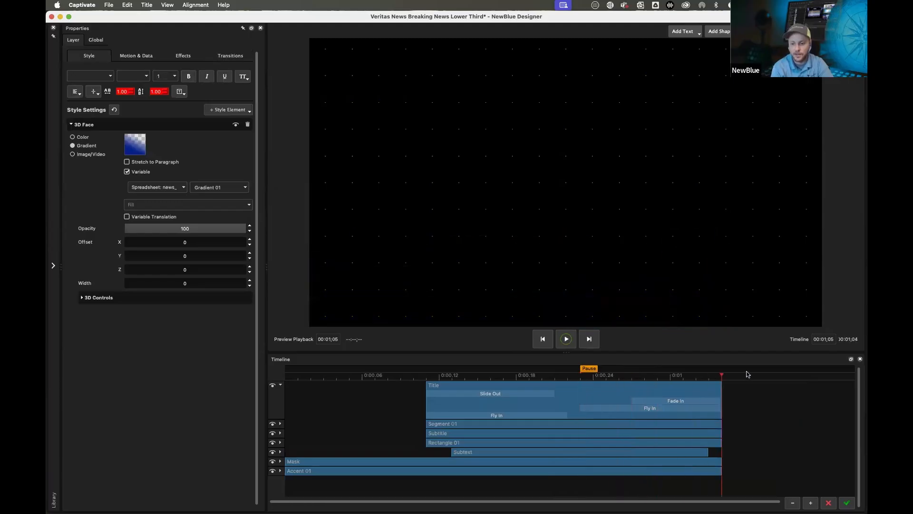
- Apply the Designer edits, play the Breaking News Lower Third on air to check its animation, and take it off air
left_click(847, 503)
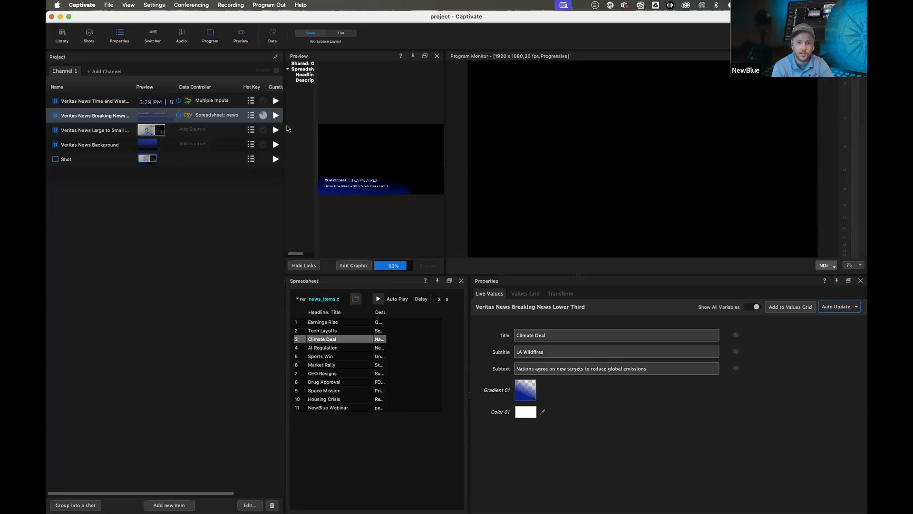
left_click(275, 115)
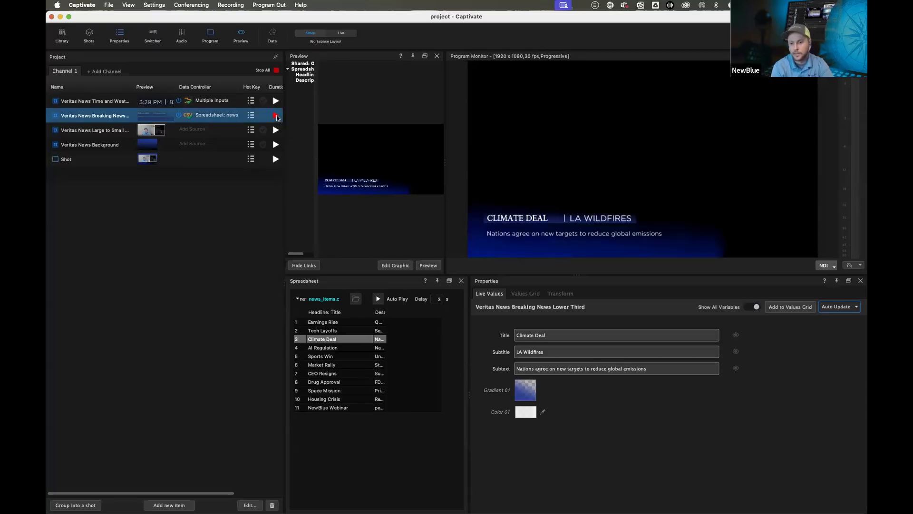
left_click(275, 116)
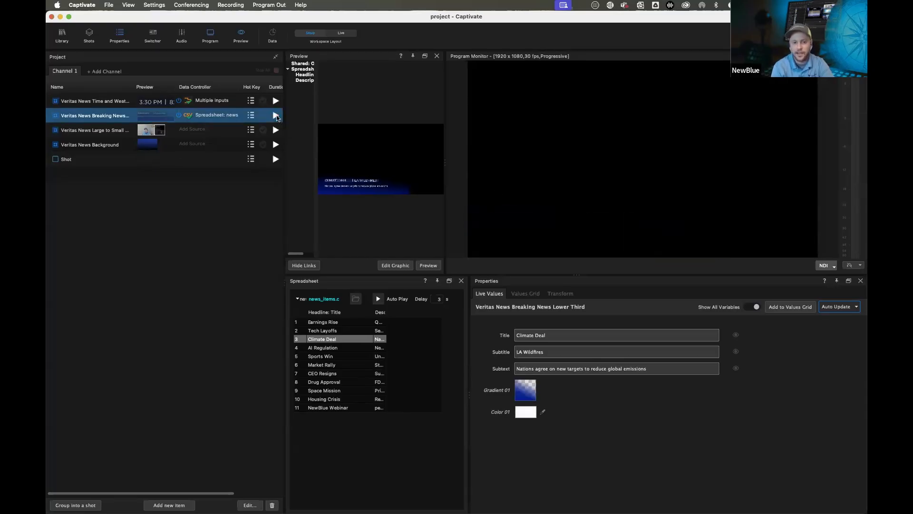